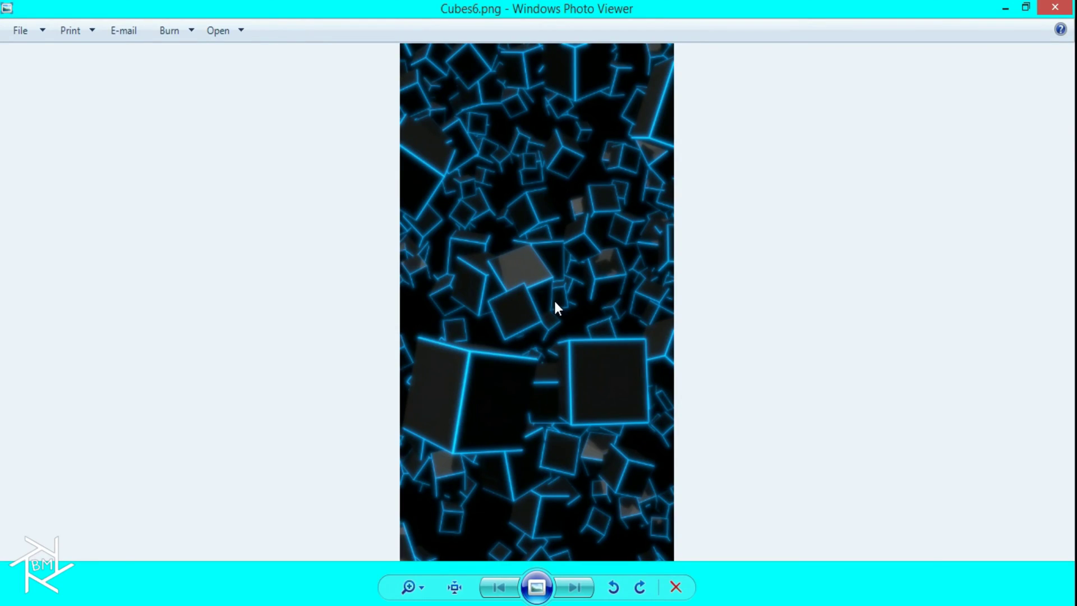
# Step: Hide the photo viewer and delete the lamp from the default scene
pyautogui.click(1004, 8)
pyautogui.rightClick(585, 116)
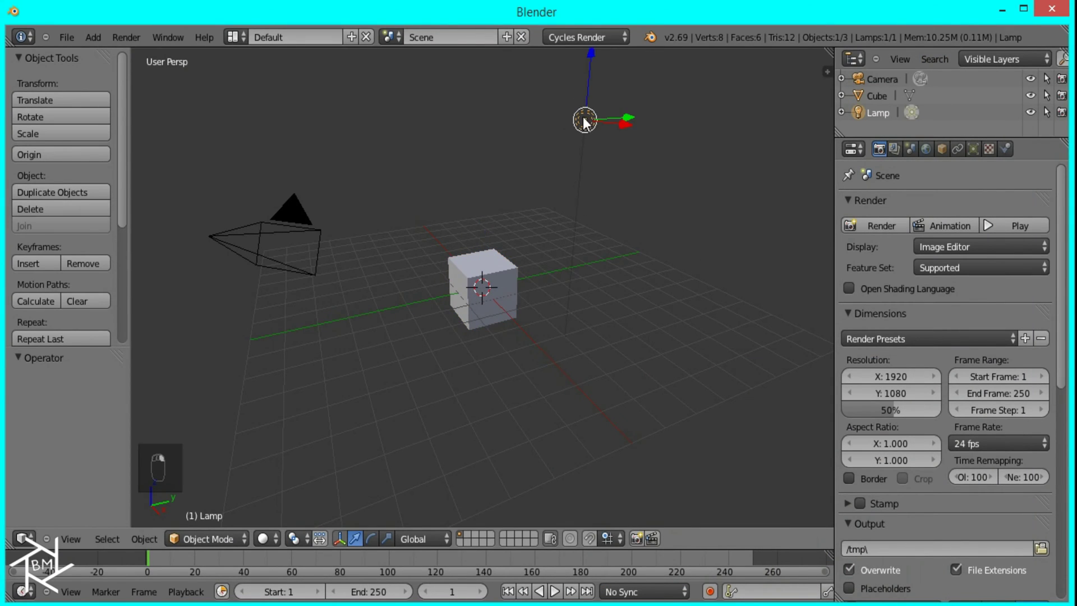
pyautogui.press('x')
pyautogui.click(560, 135)
# Step: Bevel all of the cube's edges in Edit Mode with offset 0.050 and 1 segment
pyautogui.rightClick(466, 291)
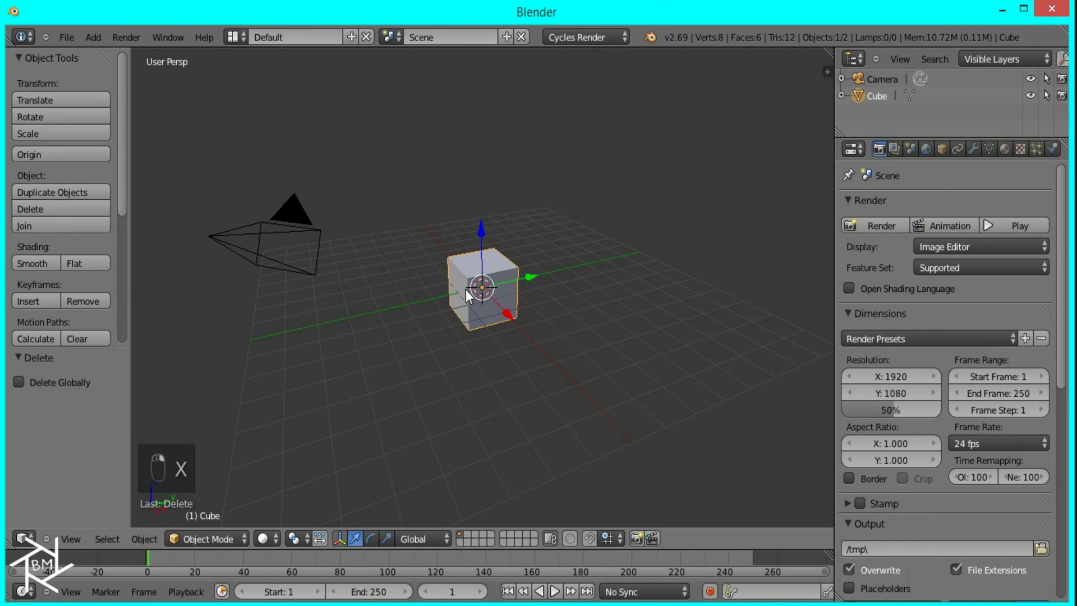
pyautogui.press('KP_Decimal')
pyautogui.press('Tab')
pyautogui.moveTo(510, 291); pyautogui.dragTo(576, 310, button='middle')
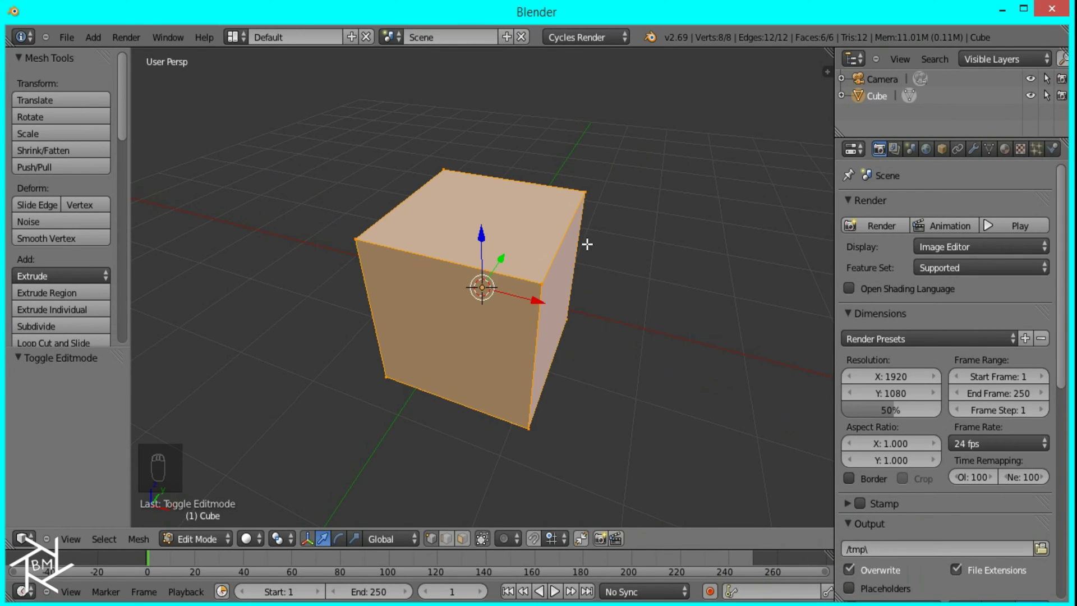
pyautogui.hotkey('ctrl', 'b')
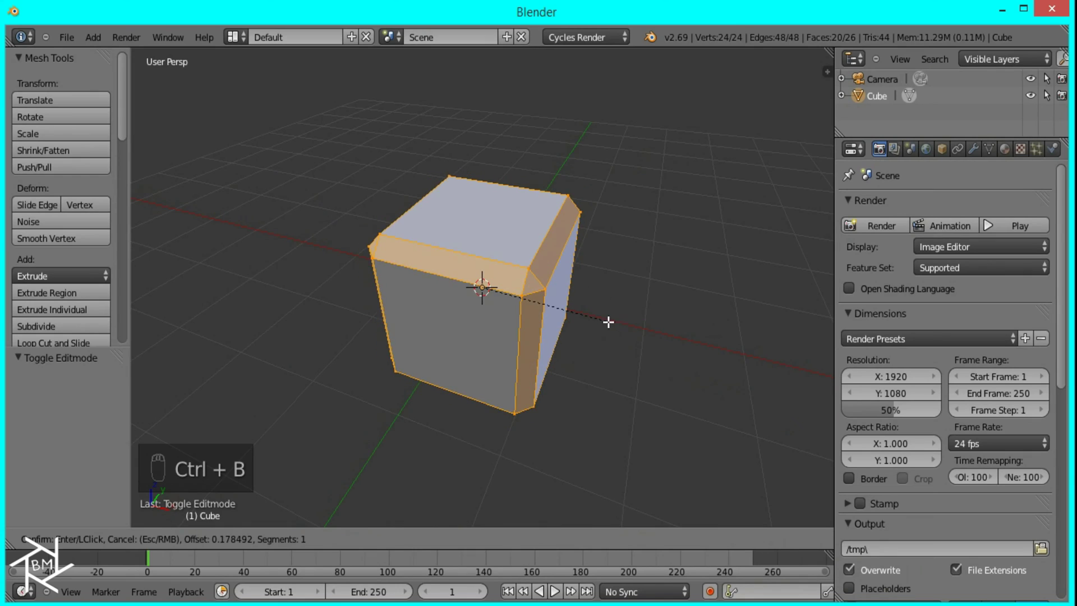
pyautogui.rightClick(593, 327)
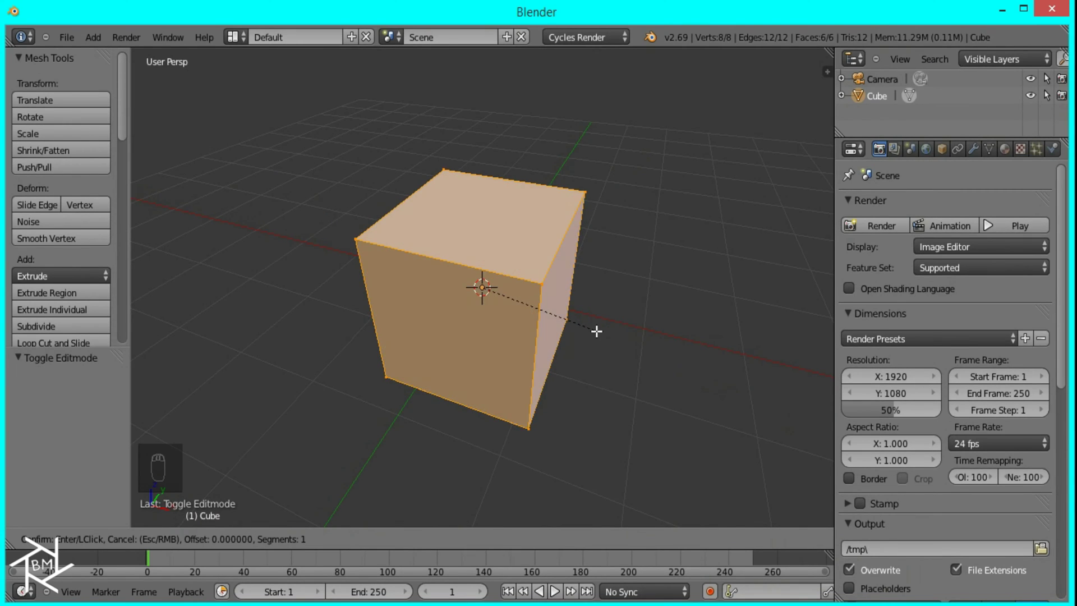
pyautogui.click(596, 332)
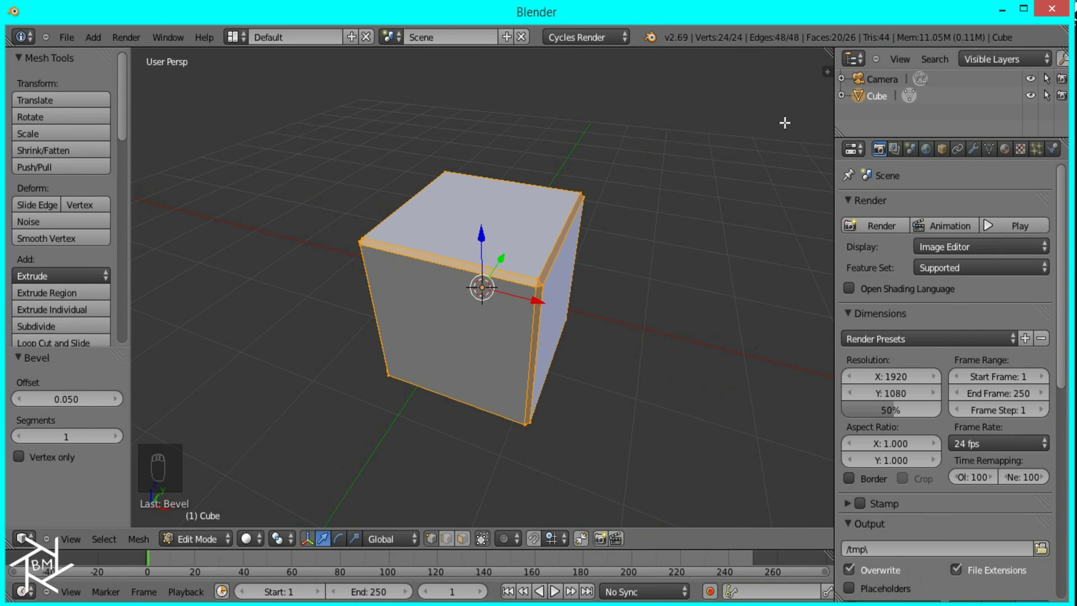
# Step: Keep Cycles Render and give the cube a node-based Emission material in pure red
pyautogui.click(583, 37)
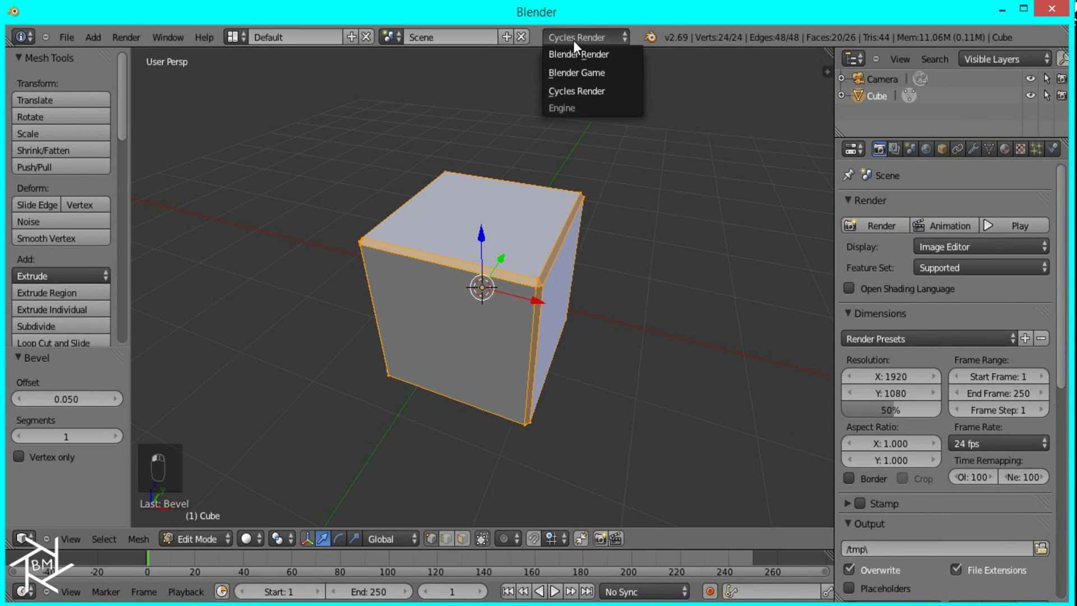
pyautogui.click(561, 89)
pyautogui.click(1009, 149)
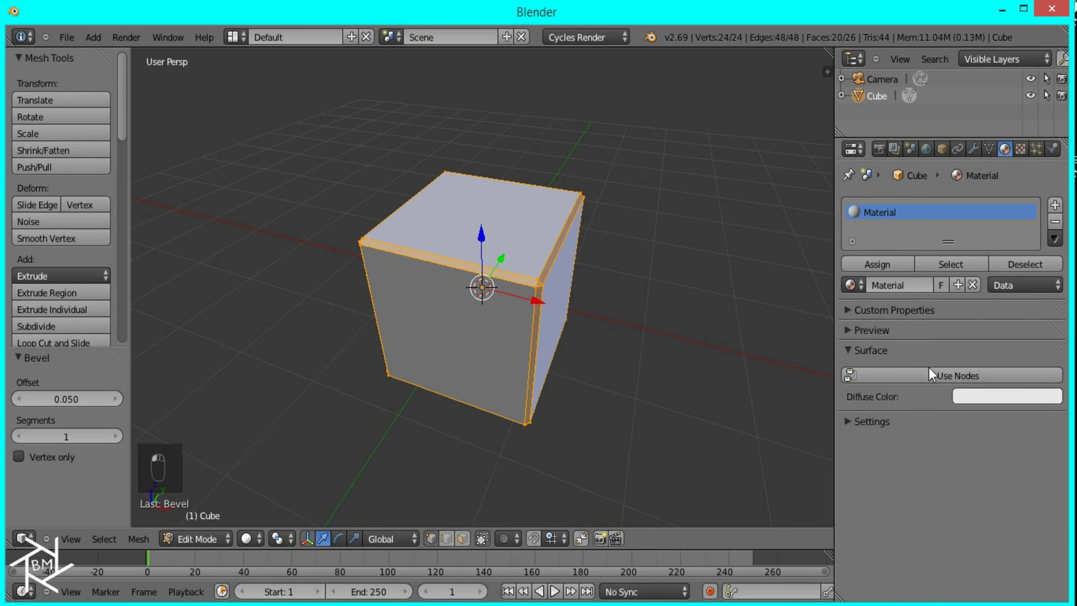
pyautogui.click(928, 371)
pyautogui.click(947, 376)
pyautogui.click(759, 317)
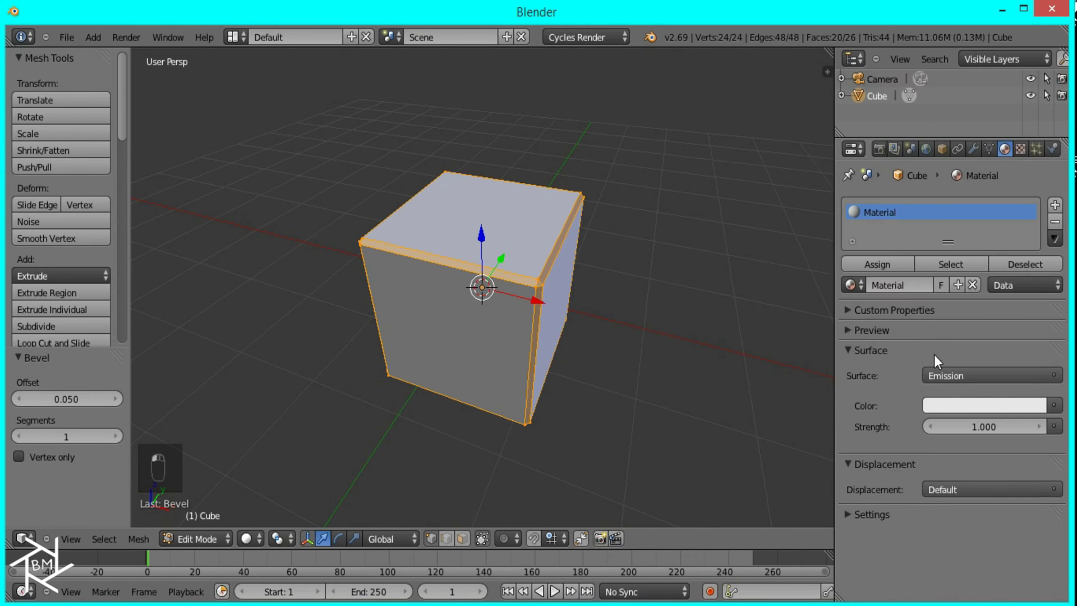
pyautogui.click(989, 404)
pyautogui.moveTo(962, 347); pyautogui.dragTo(860, 366)
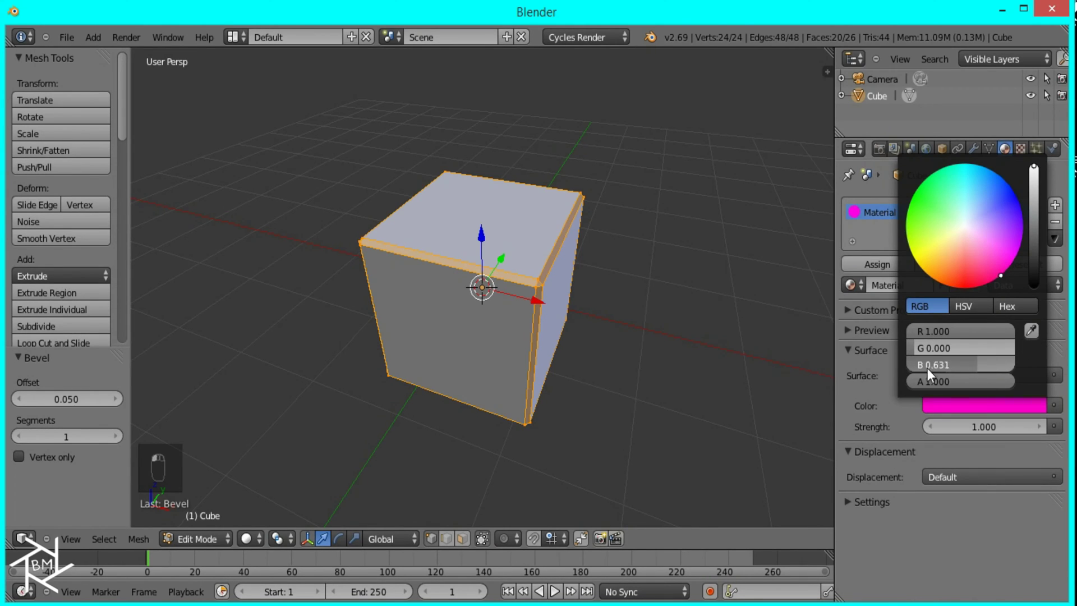
pyautogui.moveTo(927, 368); pyautogui.dragTo(900, 370)
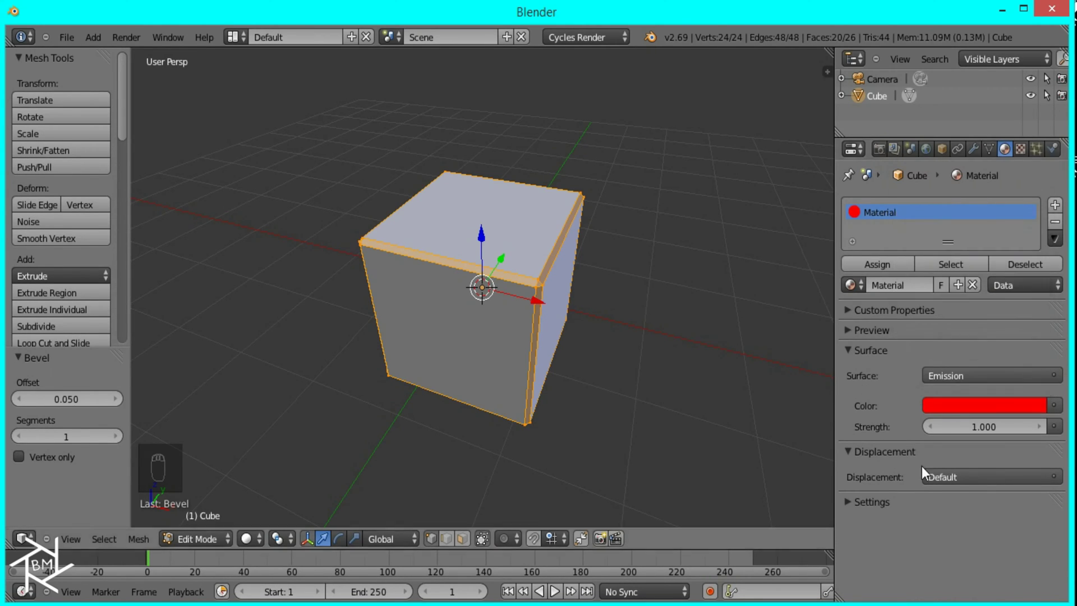
# Step: Copy the red emission colour into the material's viewport colour
pyautogui.click(854, 502)
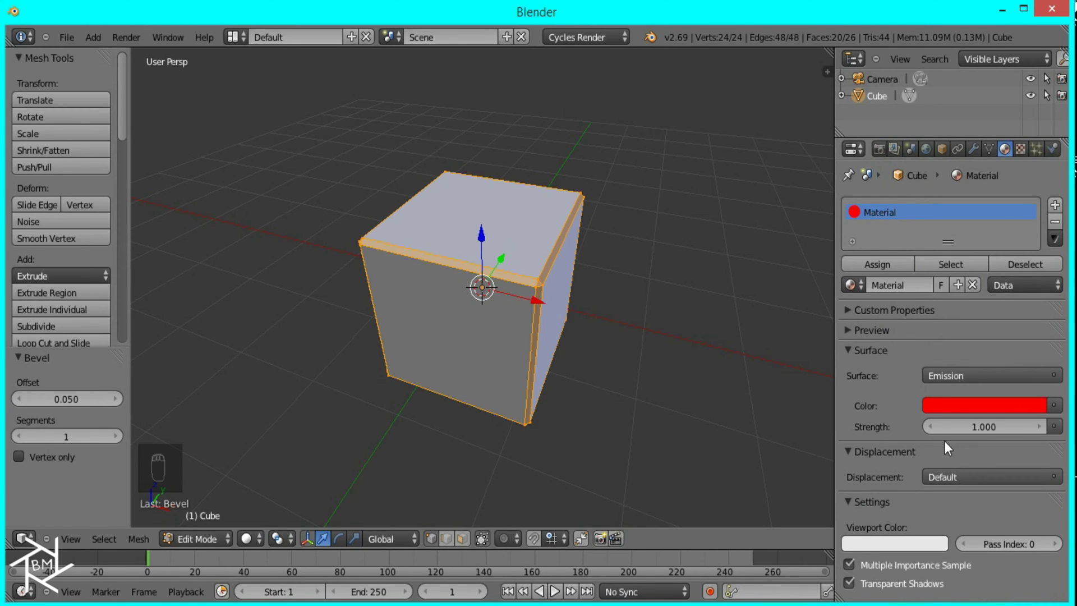
pyautogui.click(883, 541)
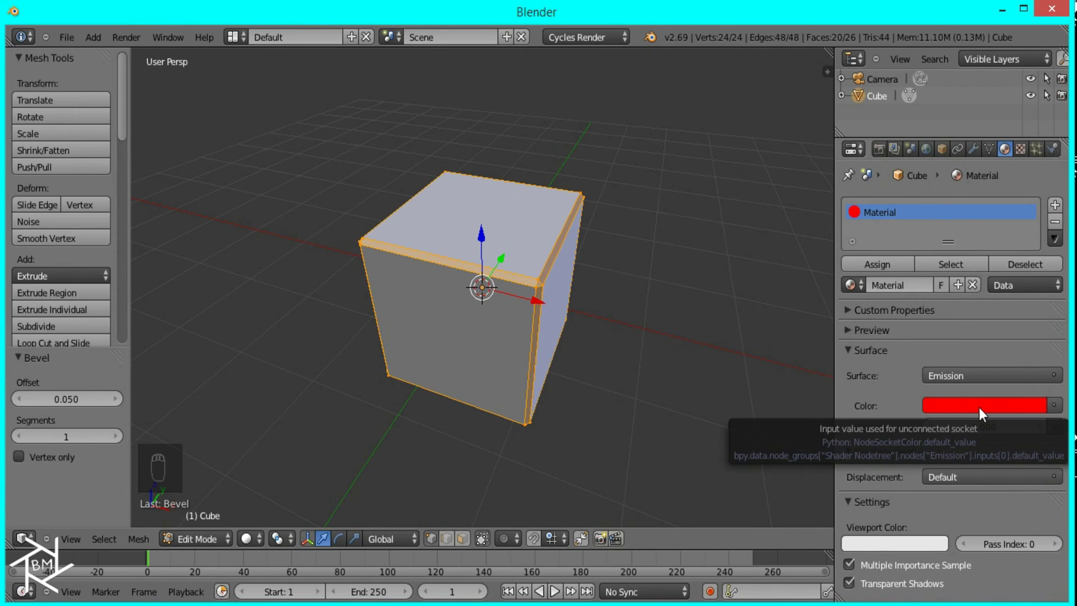
pyautogui.hotkey('ctrl', 'c')
pyautogui.hotkey('ctrl', 'v')
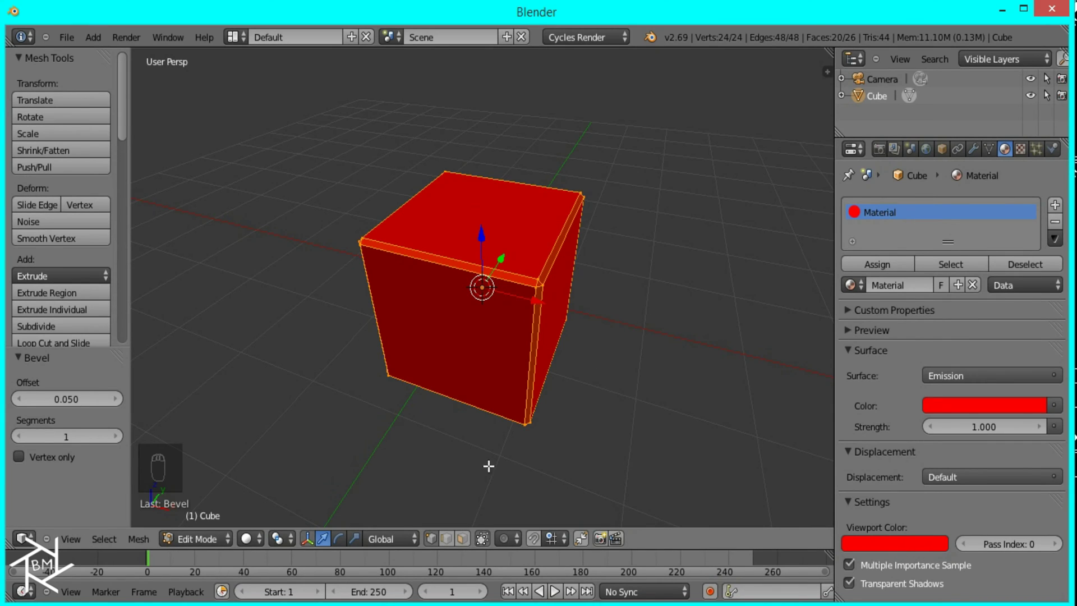
# Step: Select the cube's main faces and assign them a new second material named Gloss
pyautogui.click(461, 540)
pyautogui.hotkey('ctrl', 'i')
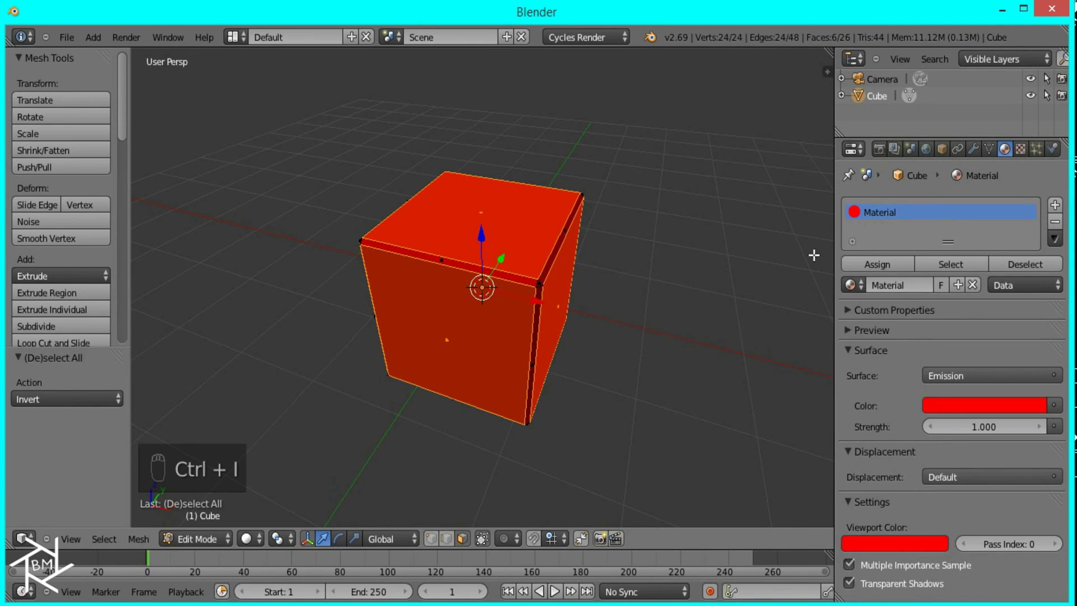
pyautogui.click(1055, 205)
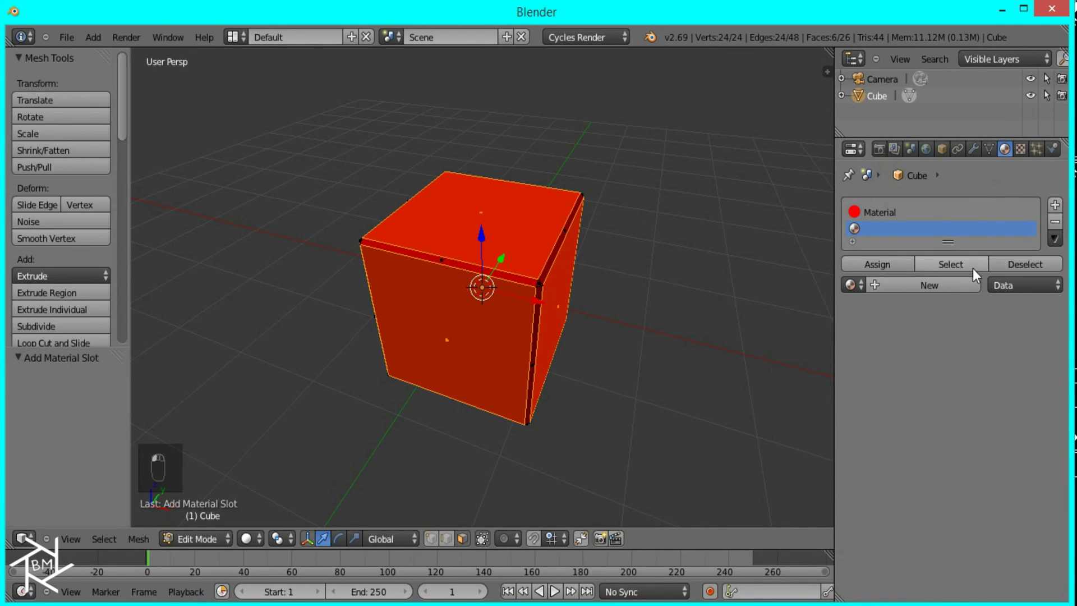
pyautogui.click(929, 285)
pyautogui.click(870, 263)
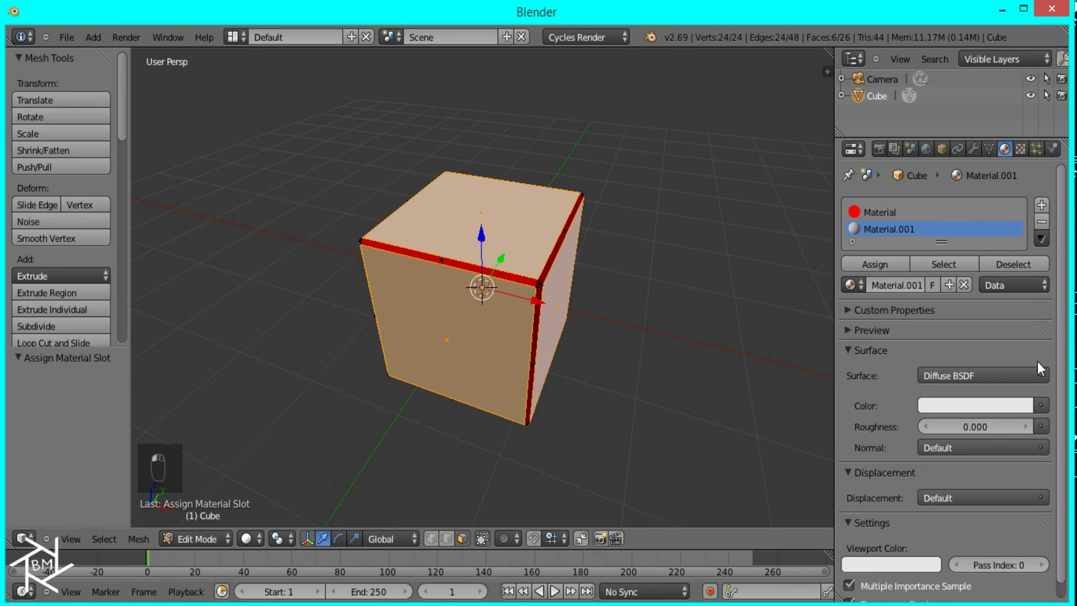
pyautogui.doubleClick(899, 285)
pyautogui.write('Gloss')
pyautogui.press('Return')
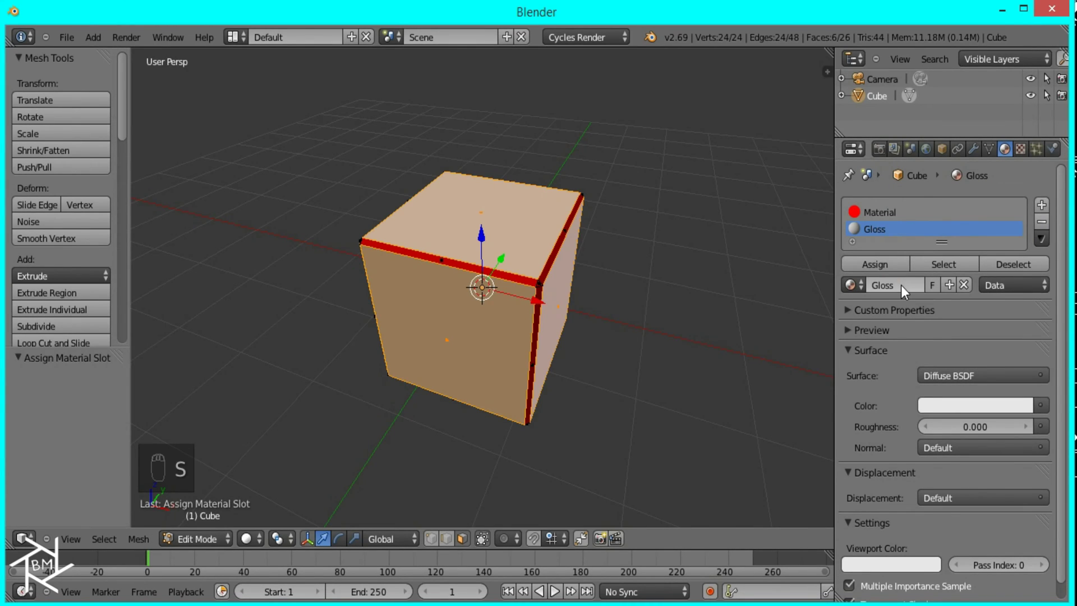
# Step: Rename the original red emission material to Light
pyautogui.click(870, 212)
pyautogui.doubleClick(896, 286)
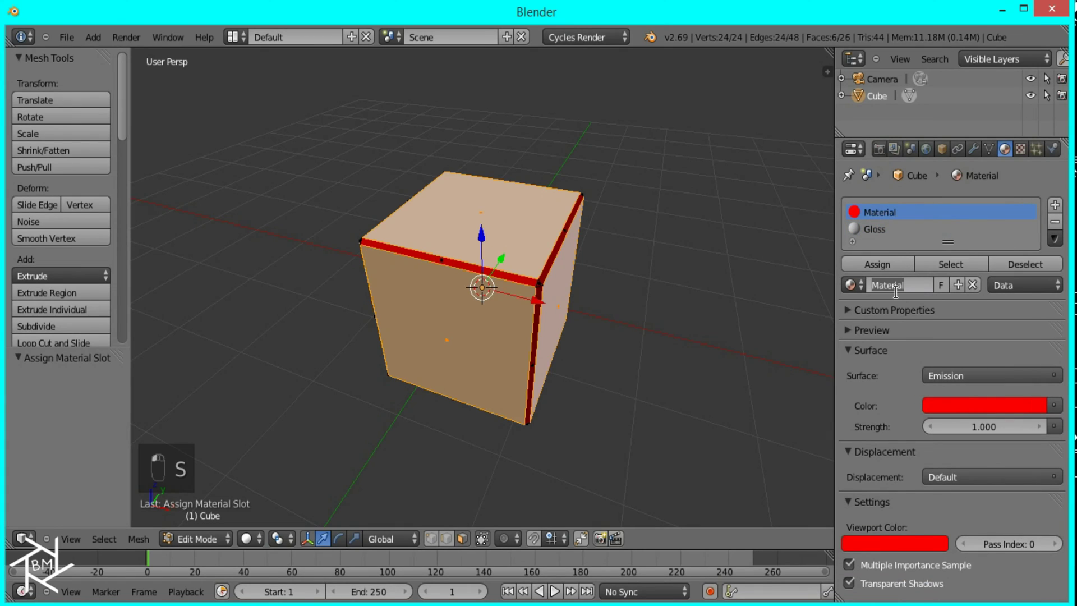
pyautogui.write('Light')
pyautogui.press('Return')
# Step: Make the Gloss surface a Mix Shader of Diffuse BSDF and Glossy BSDF
pyautogui.click(878, 226)
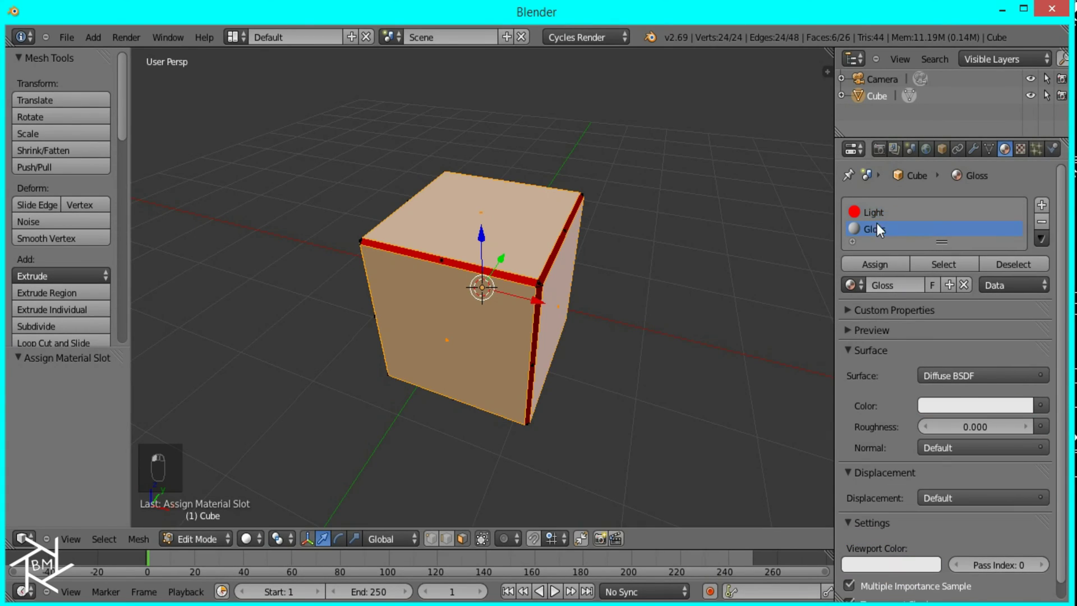
pyautogui.click(953, 375)
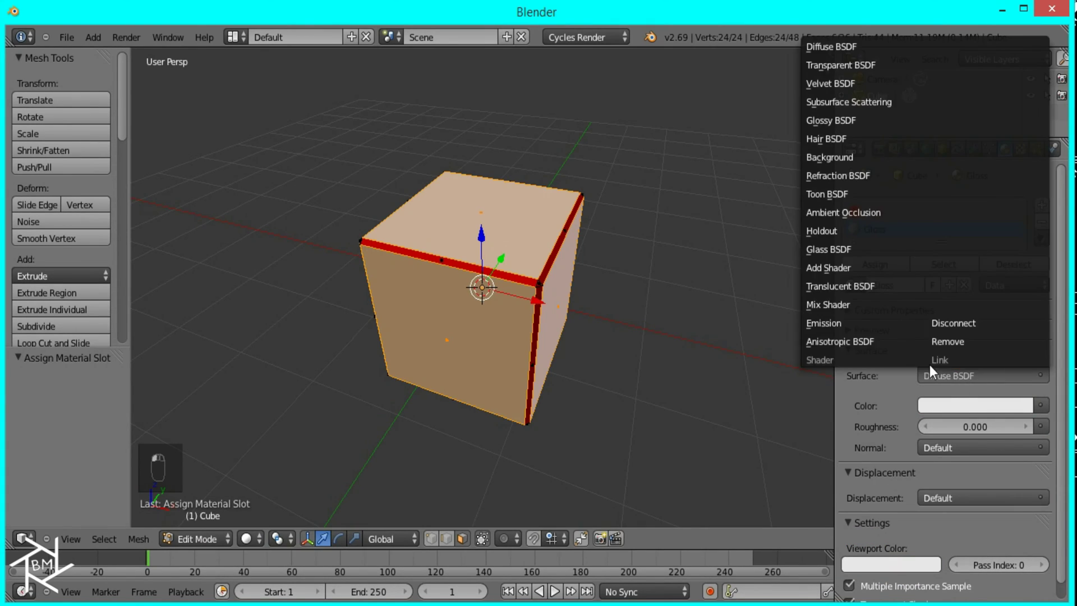
pyautogui.click(866, 308)
pyautogui.click(964, 426)
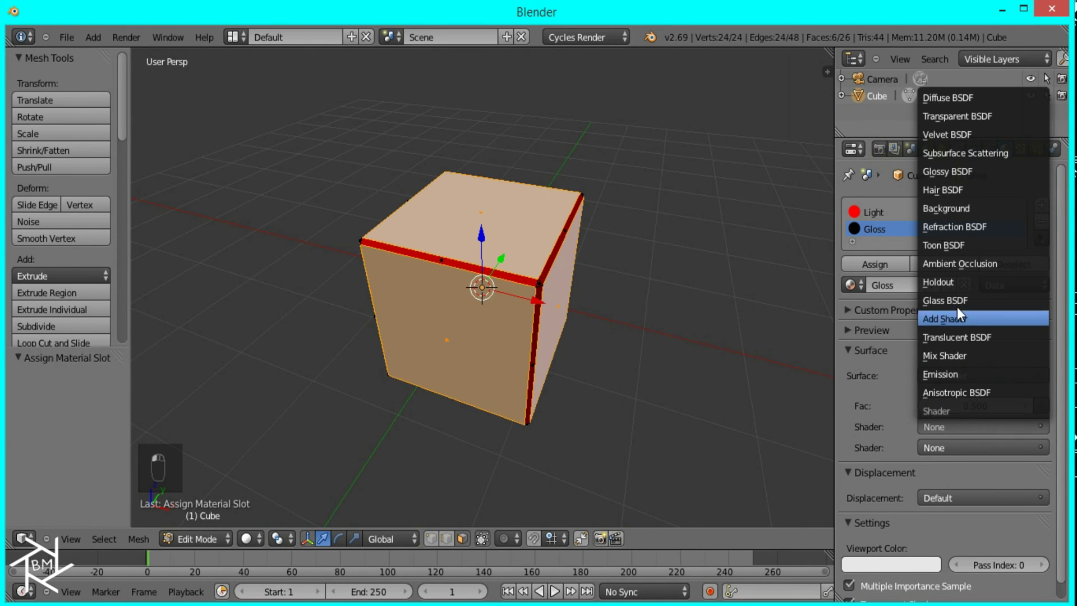
pyautogui.click(965, 99)
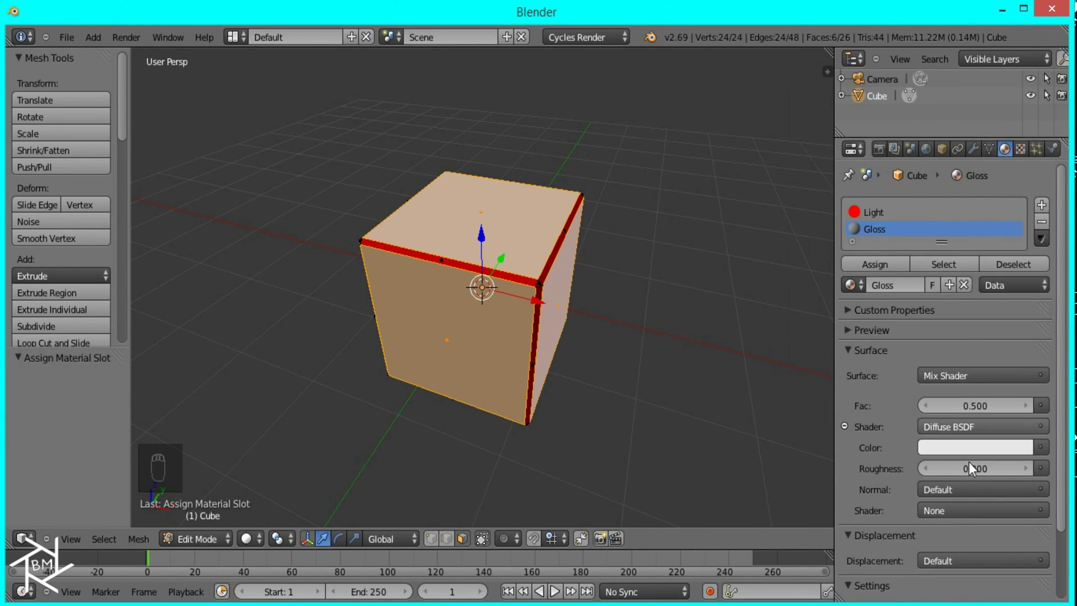
pyautogui.click(952, 510)
pyautogui.click(958, 251)
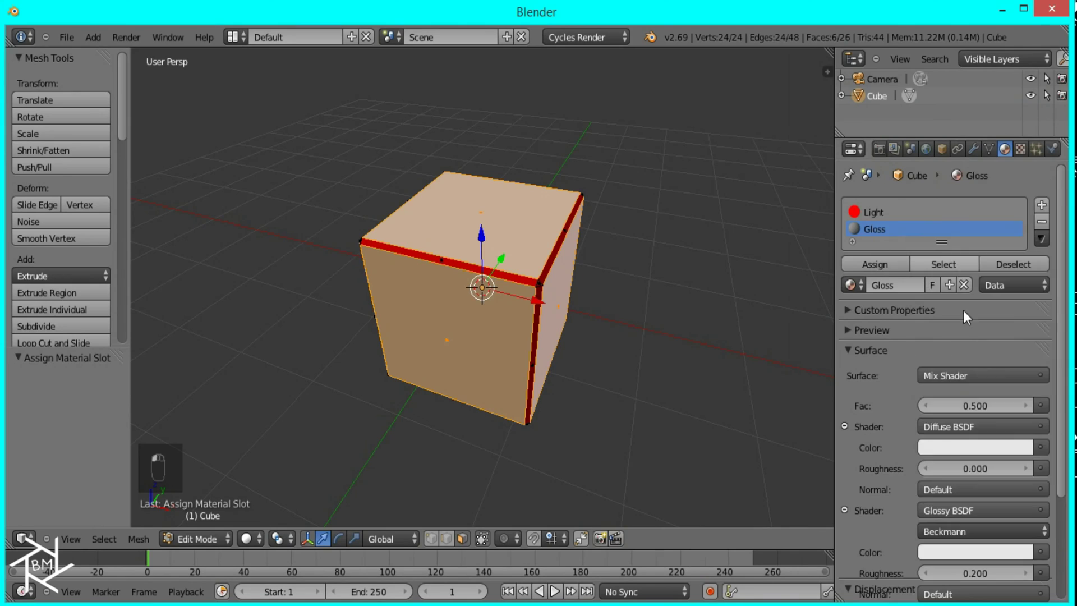
pyautogui.scroll(-5, 965, 392)
pyautogui.moveTo(987, 439); pyautogui.dragTo(673, 472)
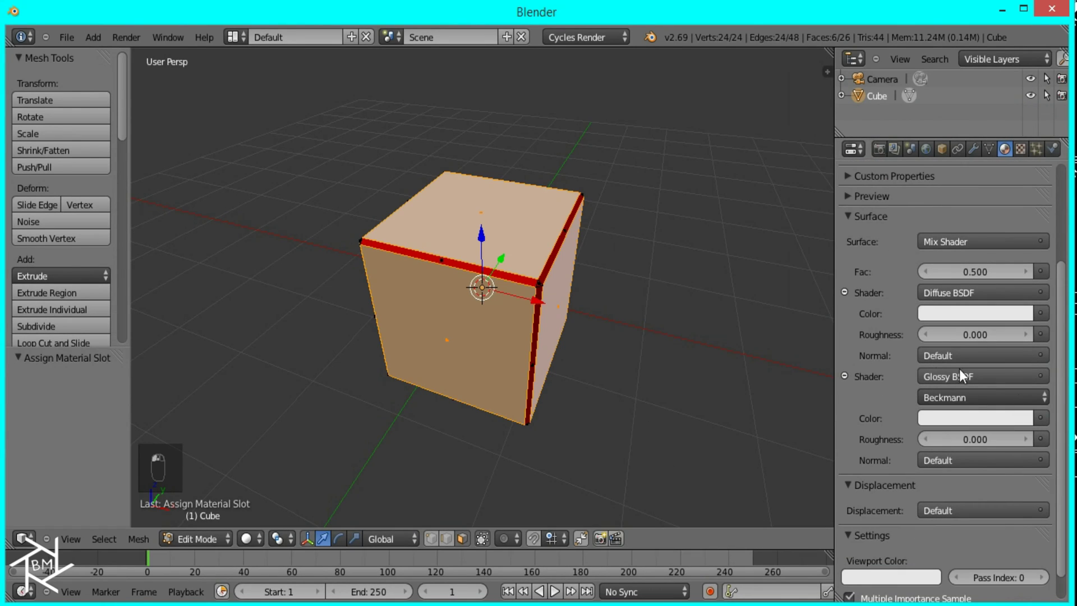
# Step: Darken the diffuse colour to near-black and copy it into the glossy colour
pyautogui.click(964, 313)
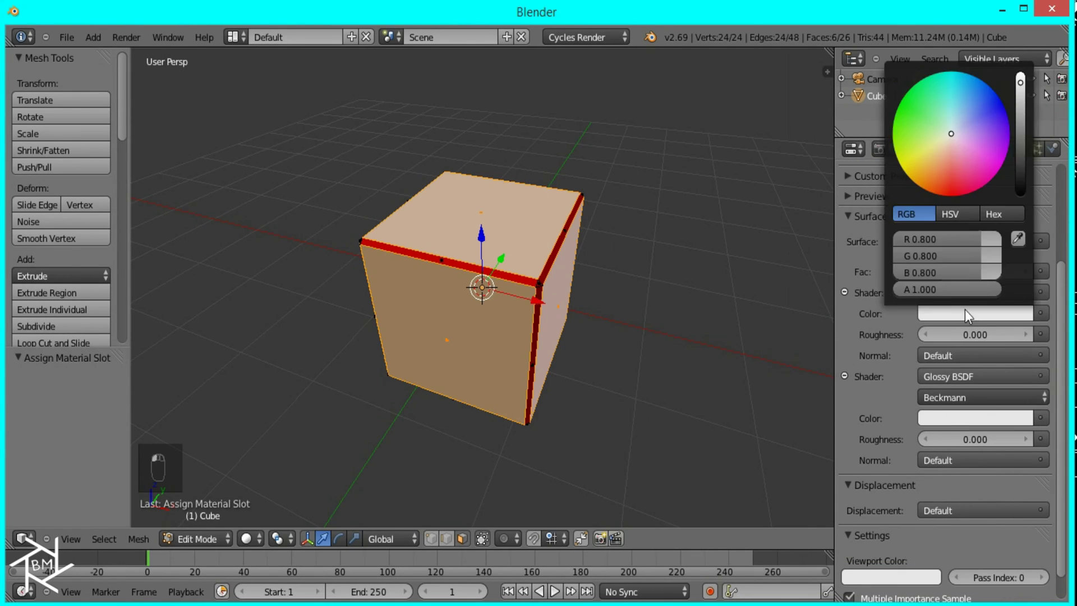
pyautogui.click(1020, 176)
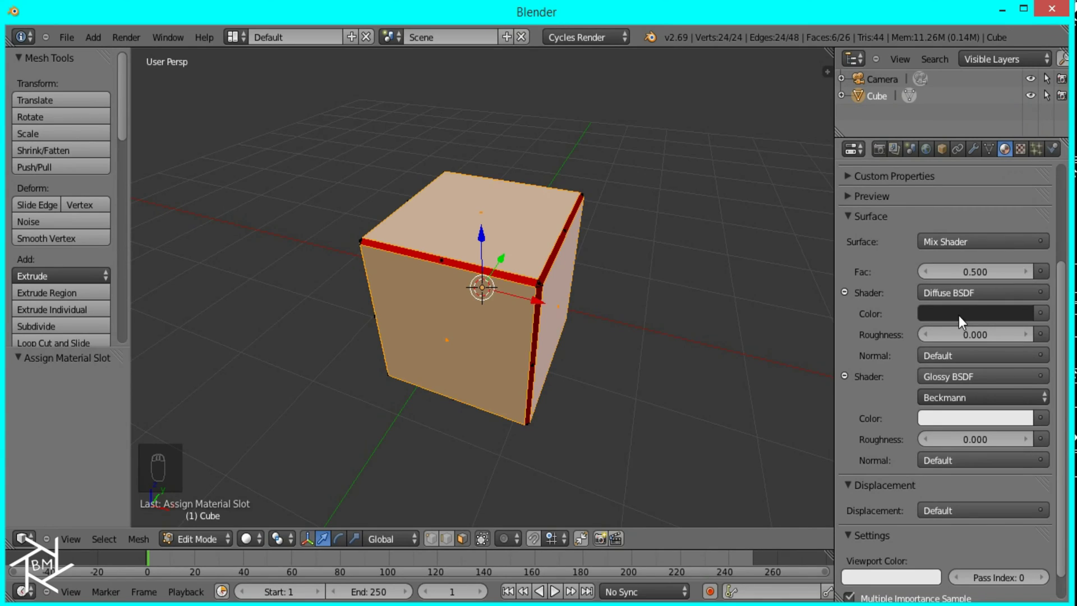
pyautogui.hotkey('ctrl', 'c')
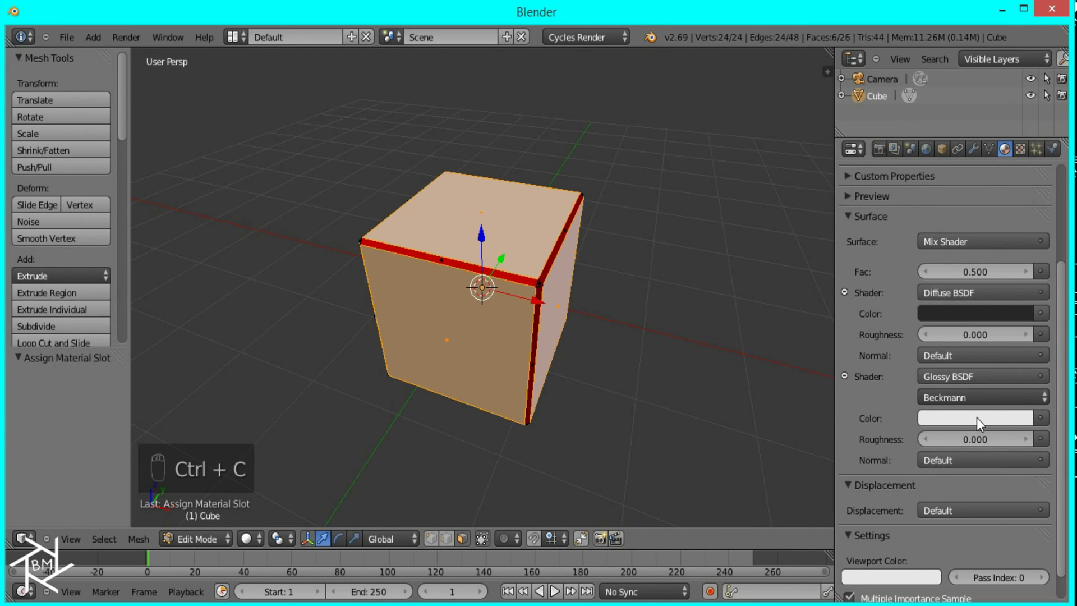
pyautogui.hotkey('ctrl', 'v')
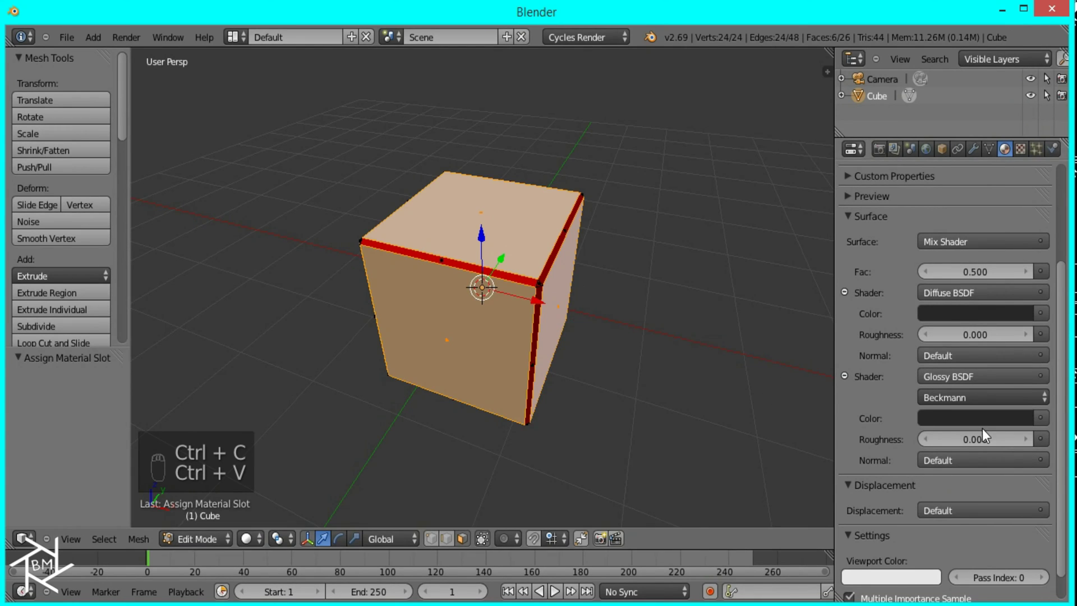
# Step: Paste the dark colour into Gloss's viewport colour and return to Object Mode in front orthographic view
pyautogui.hotkey('ctrl', 'v')
pyautogui.press('Tab')
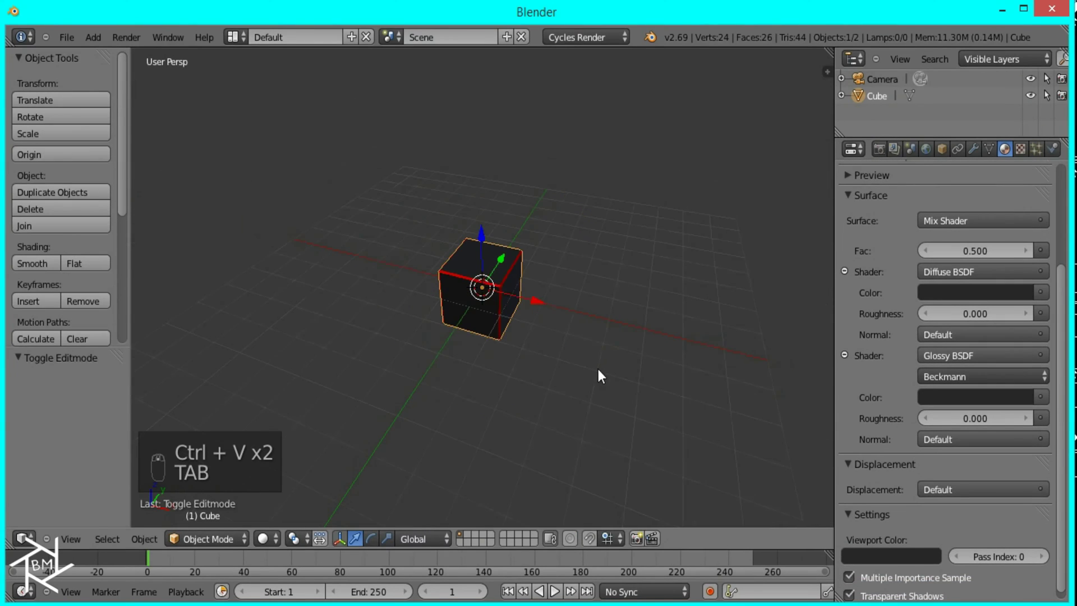
pyautogui.press('KP_1')
pyautogui.press('KP_5')
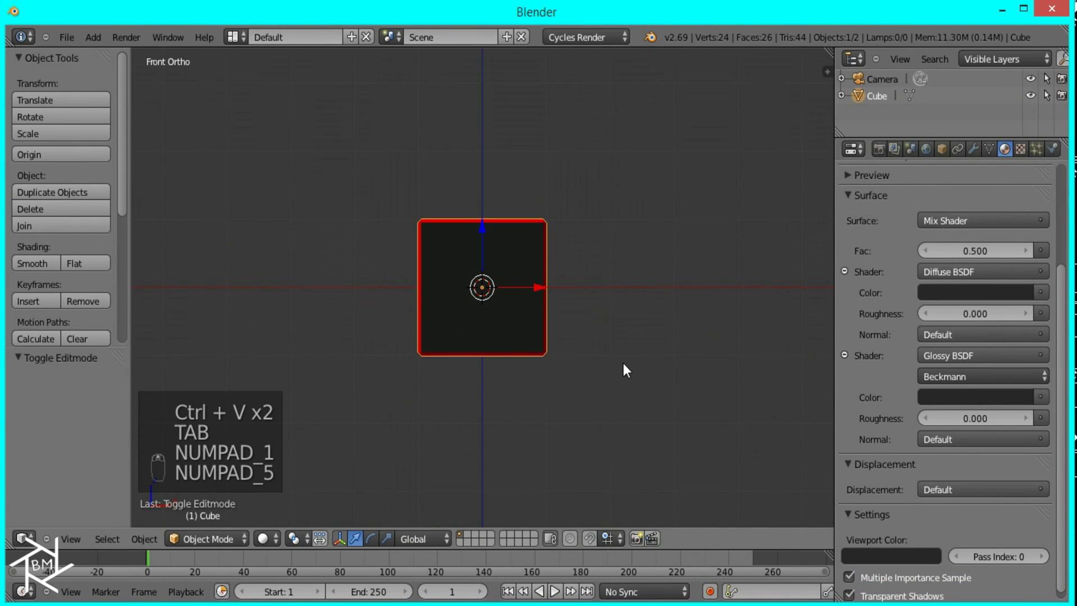
pyautogui.moveTo(648, 279); pyautogui.dragTo(608, 328, button='middle')
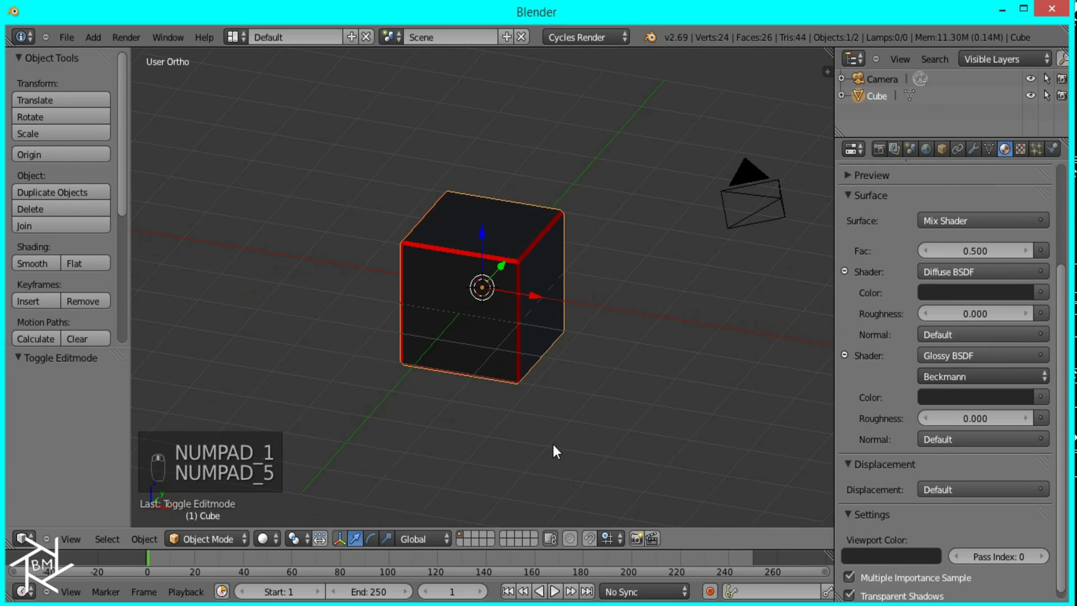
pyautogui.moveTo(549, 446); pyautogui.dragTo(514, 524, button='middle')
# Step: On an empty layer, add a plane with a particle system whose emission ends at frame 20
pyautogui.click(470, 533)
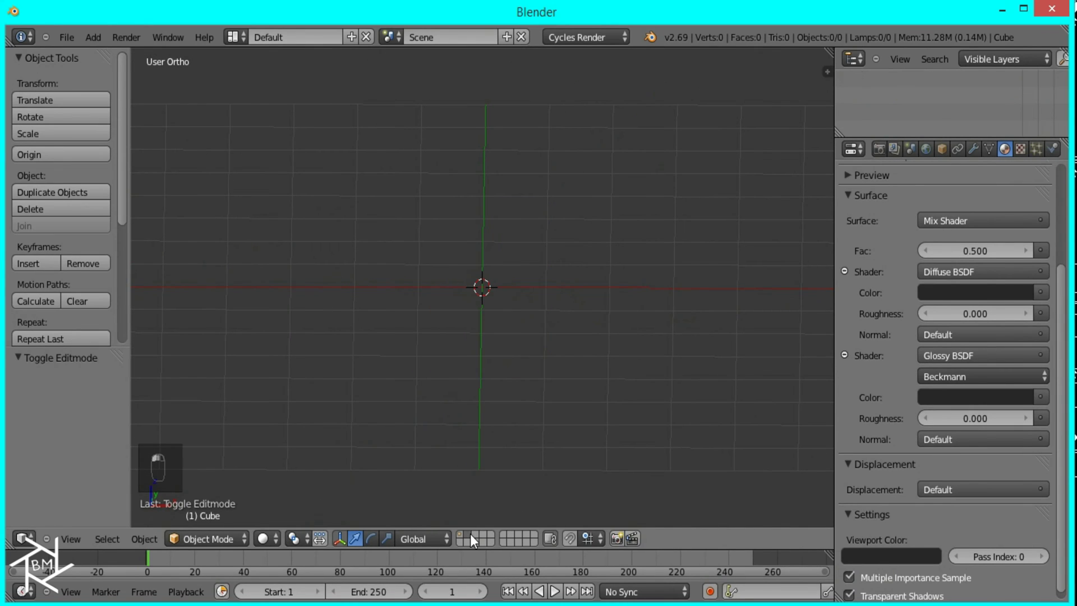
pyautogui.hotkey('shift', 'a')
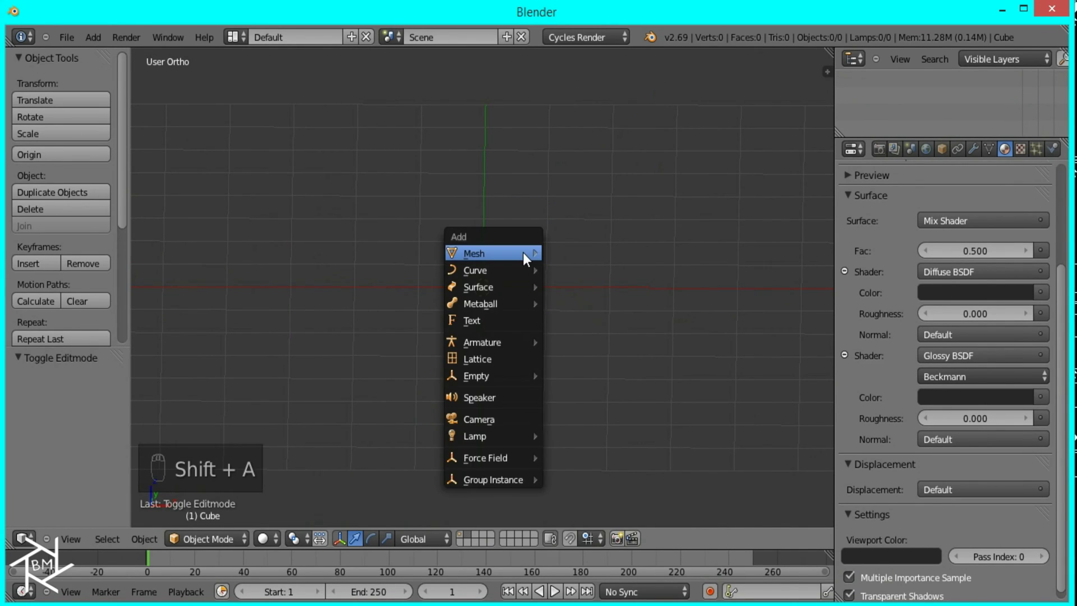
pyautogui.click(547, 254)
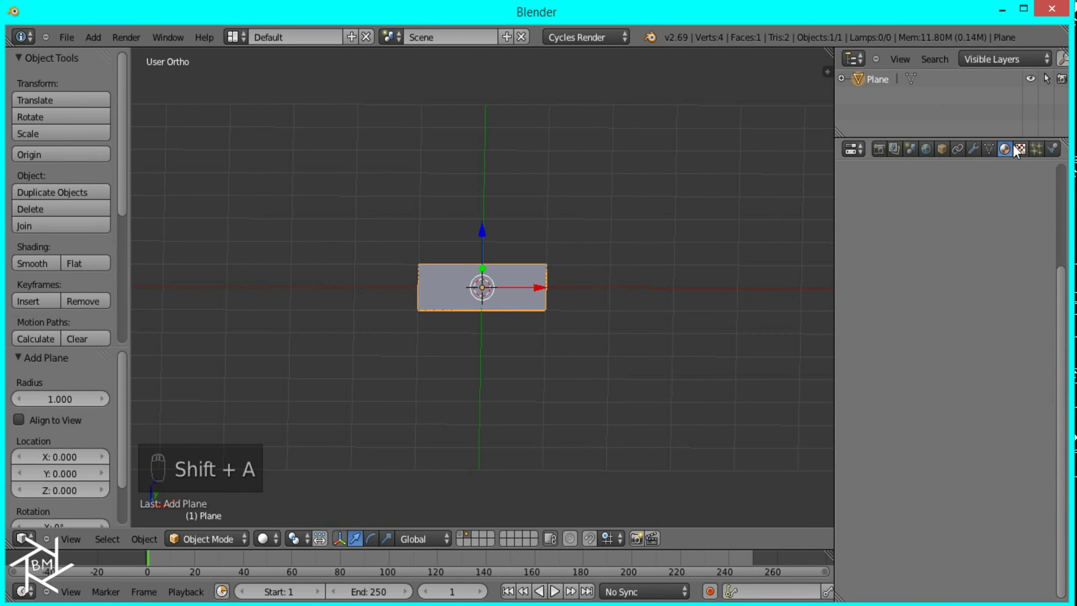
pyautogui.click(1055, 205)
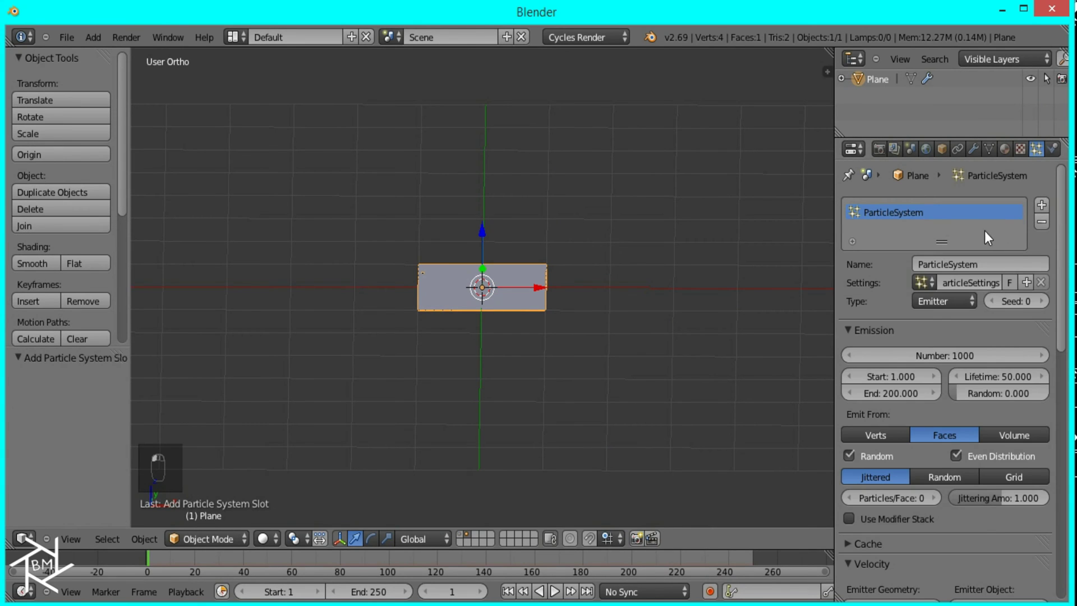
pyautogui.click(883, 392)
pyautogui.write('20')
pyautogui.press('Return')
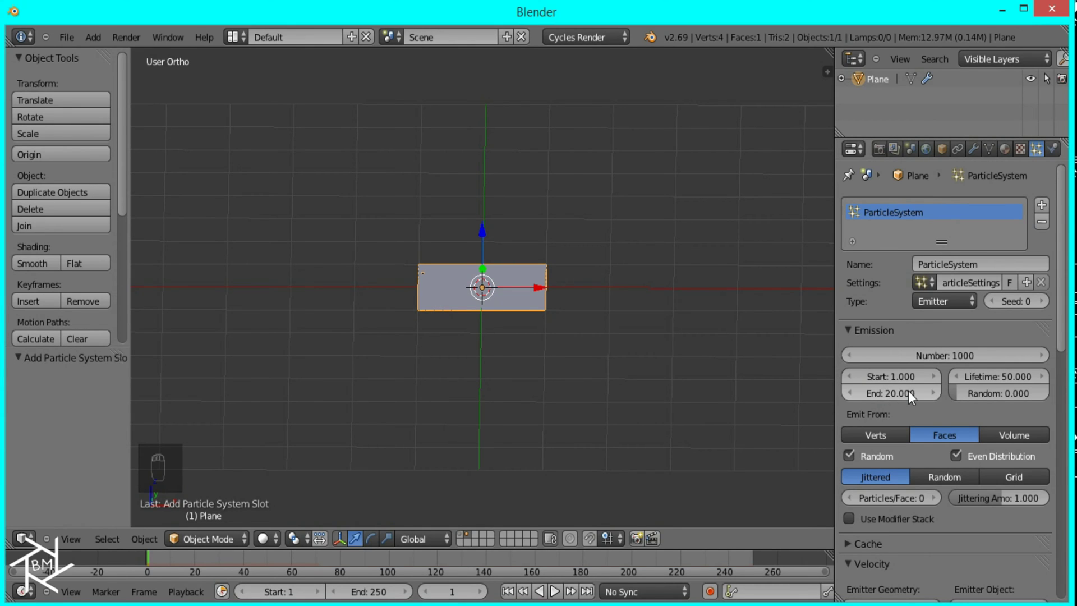
# Step: Enable particle rotation with fully random initial rotation and raised phase randomness
pyautogui.scroll(-9, 961, 446)
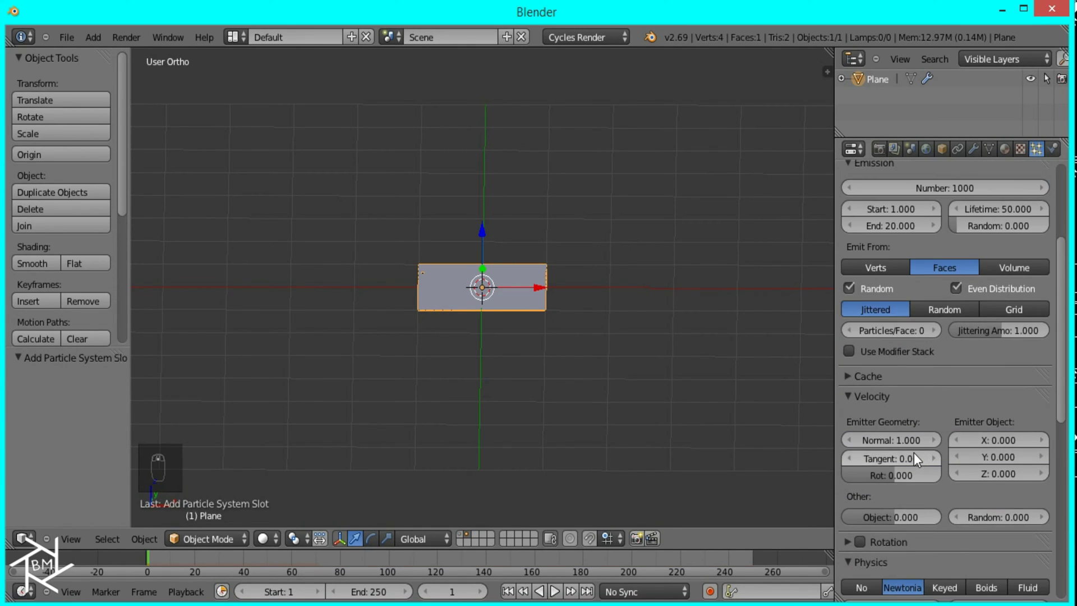
pyautogui.click(856, 476)
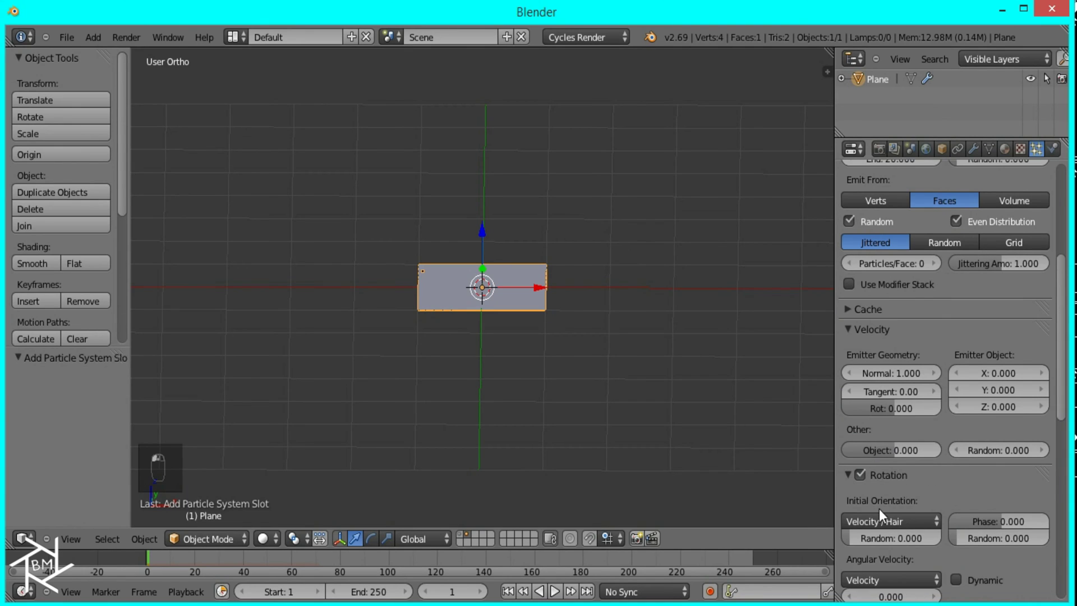
pyautogui.scroll(-1, 879, 509)
pyautogui.moveTo(853, 506); pyautogui.dragTo(1043, 507)
pyautogui.moveTo(993, 488); pyautogui.dragTo(1044, 487)
pyautogui.scroll(-5, 971, 519)
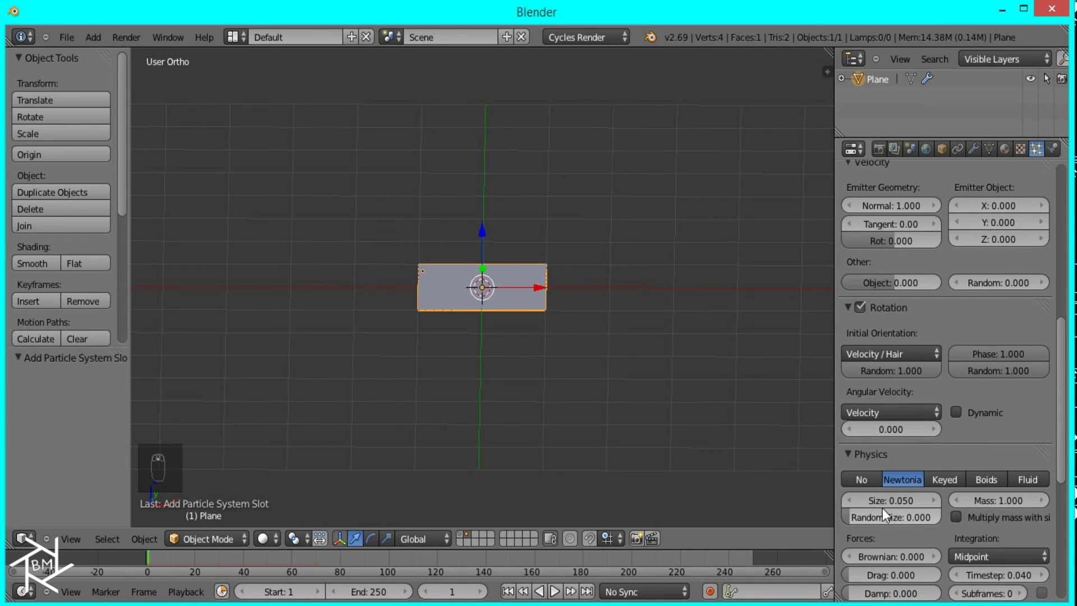
# Step: Set particle size and random size both to 0.500
pyautogui.click(890, 501)
pyautogui.press('BackSpace')
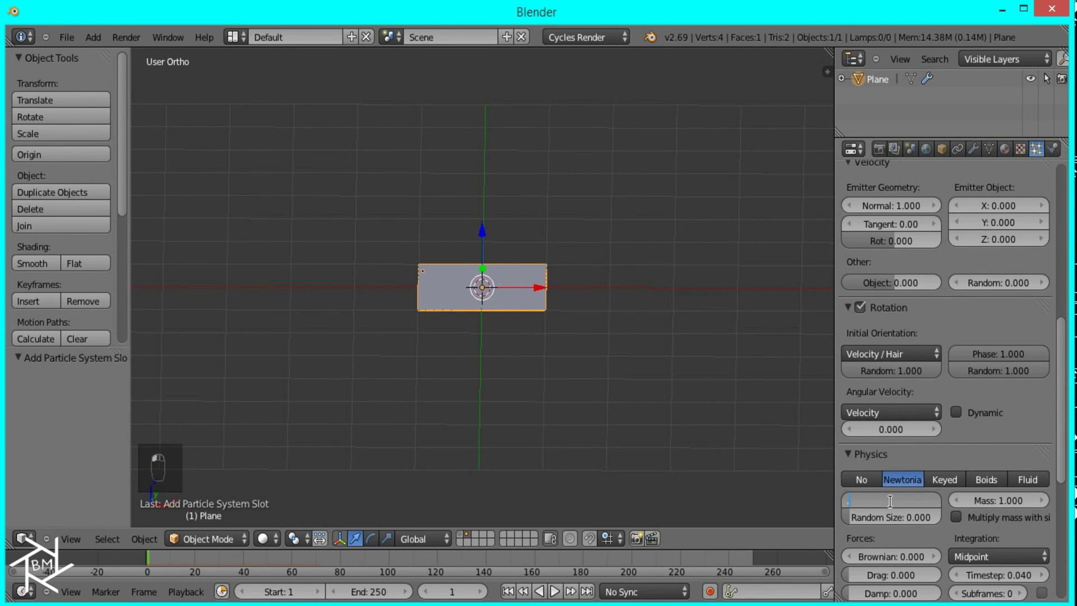
pyautogui.press('Tab')
pyautogui.write('0.5')
pyautogui.press('Return')
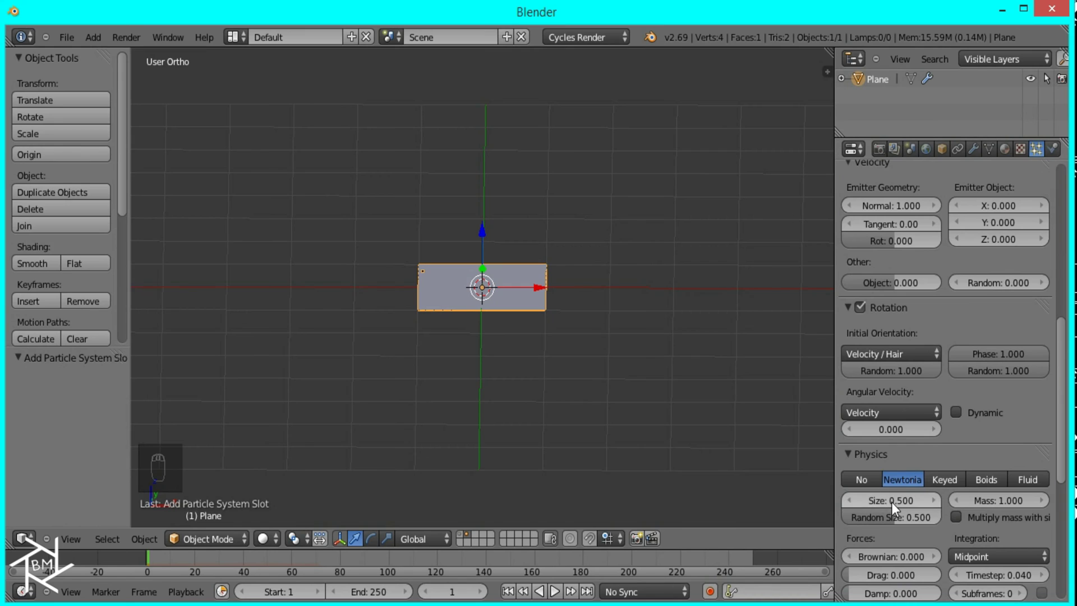
pyautogui.scroll(-8, 971, 462)
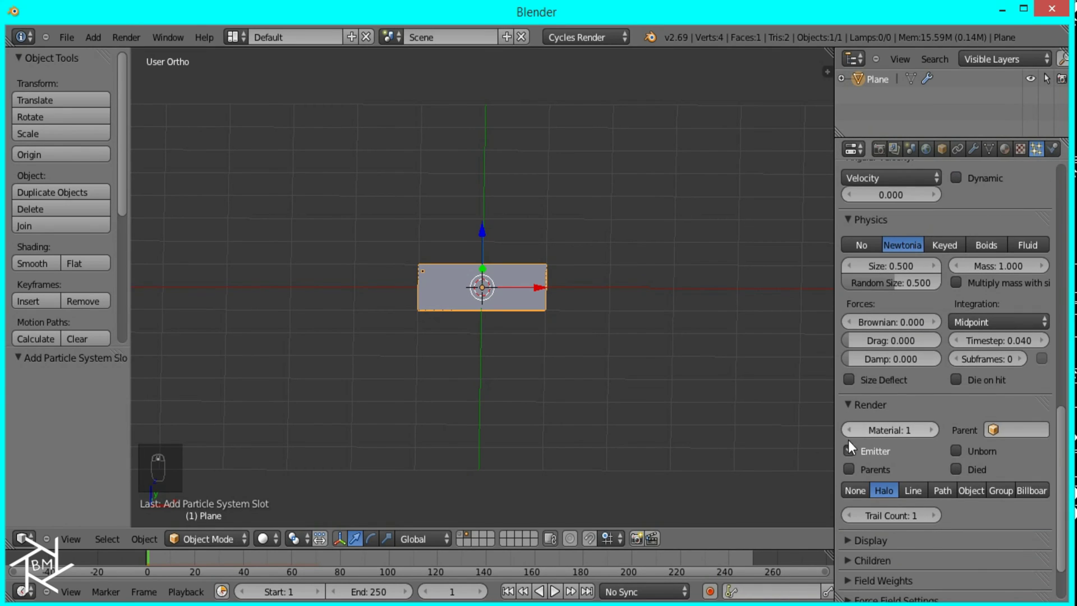
# Step: Render particles as rotated Cube objects and stop rendering the emitter plane
pyautogui.click(850, 449)
pyautogui.click(976, 488)
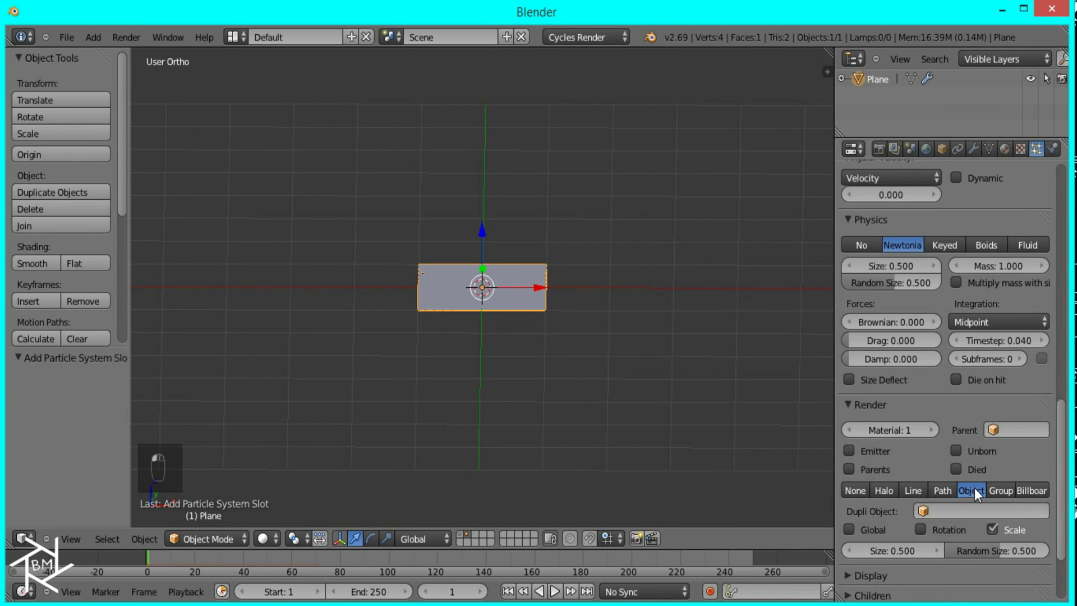
pyautogui.click(960, 513)
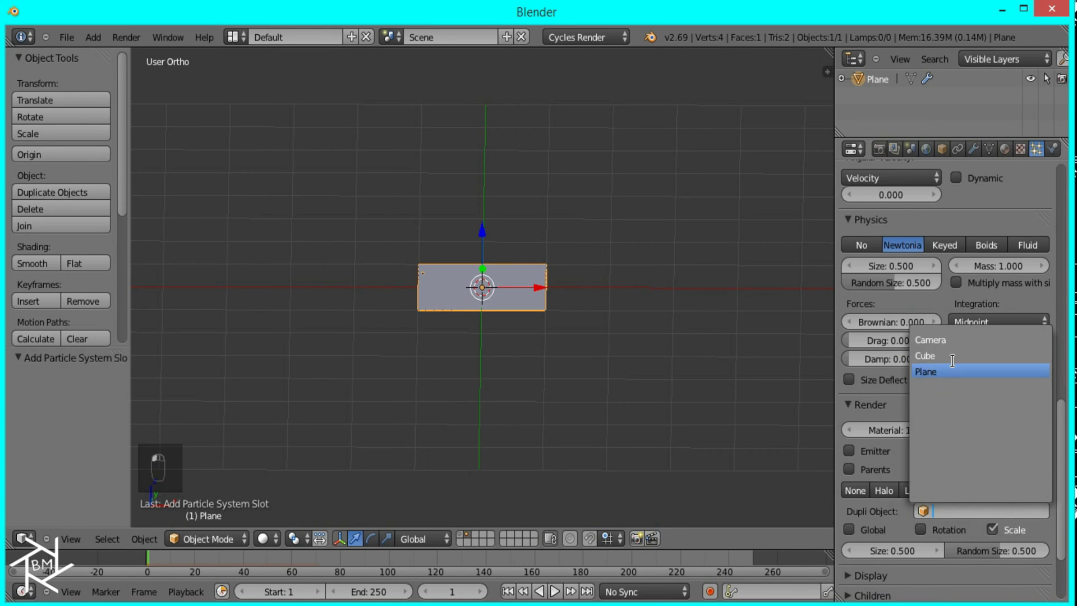
pyautogui.click(951, 356)
pyautogui.scroll(-3, 931, 503)
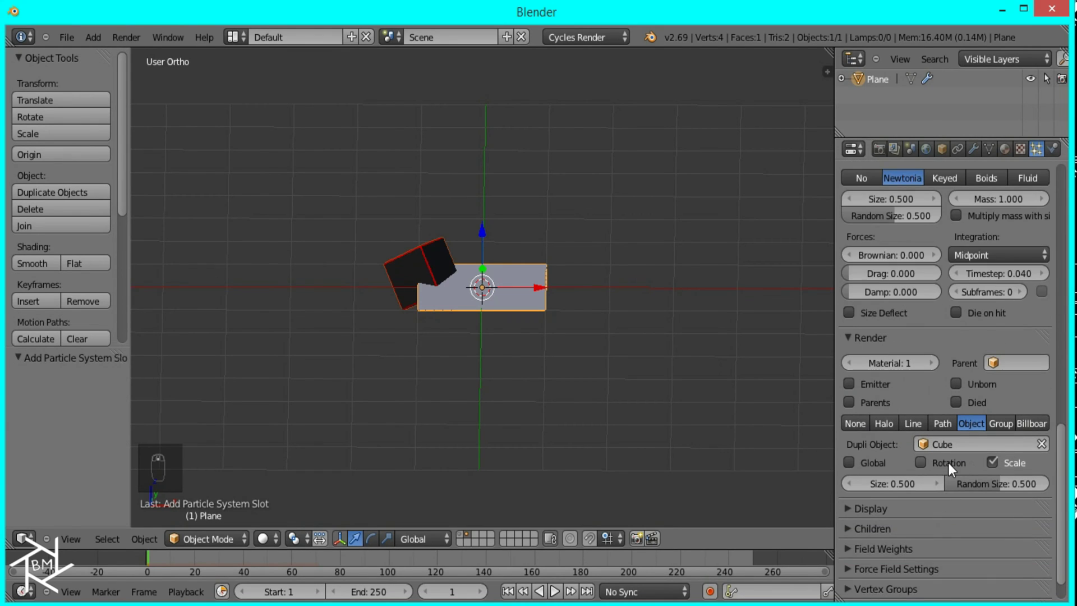
pyautogui.click(922, 463)
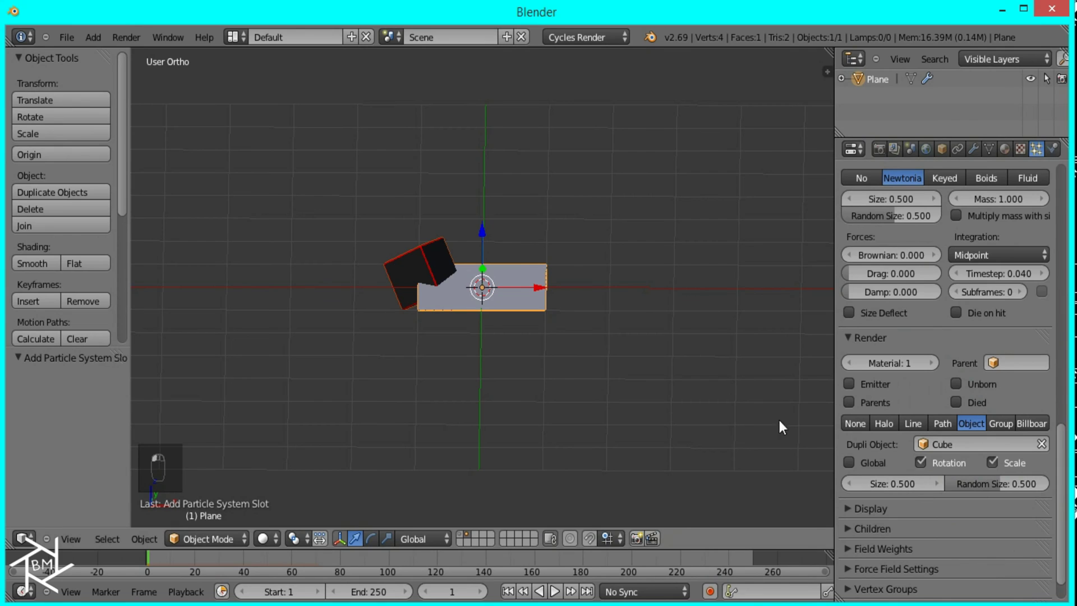
# Step: Rewind and play the animation to watch the cube particles emit
pyautogui.hotkey('shift', 'Left')
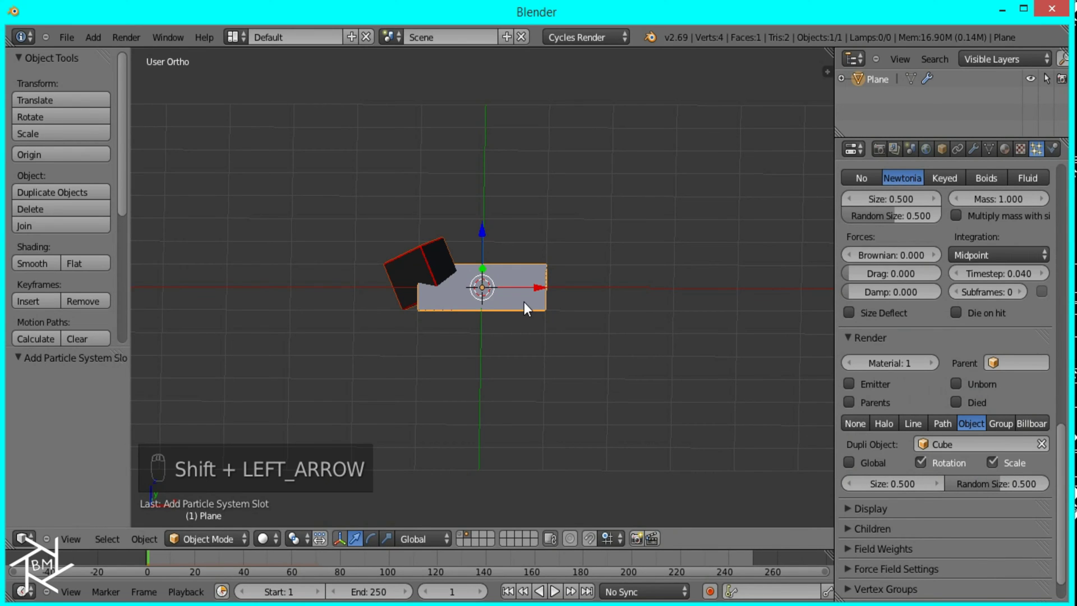
pyautogui.hotkey('alt', 'a')
pyautogui.hotkey('alt', 'a')
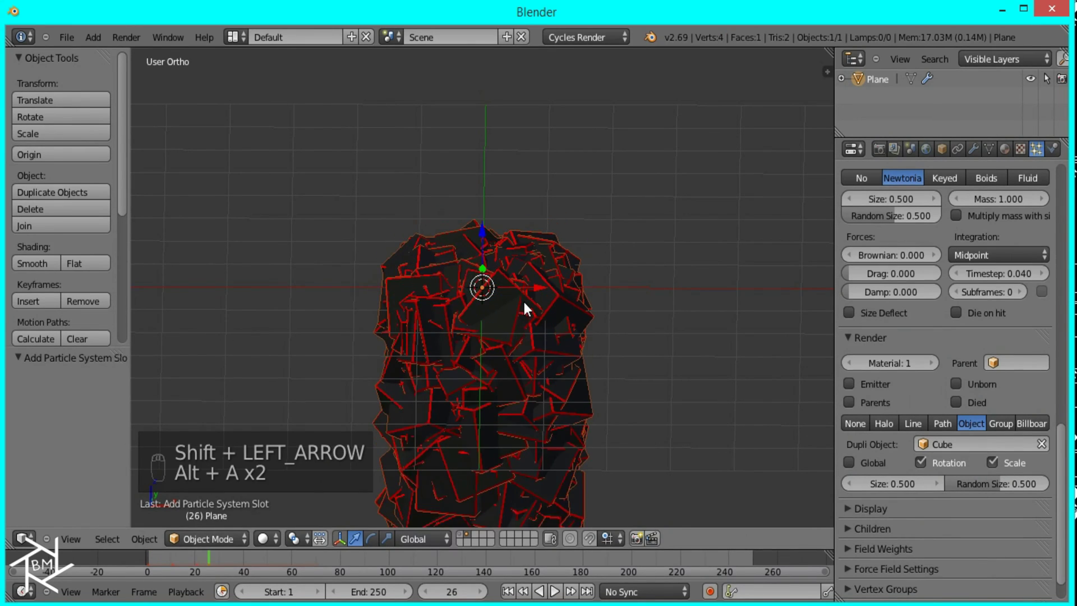
pyautogui.moveTo(530, 288); pyautogui.dragTo(553, 287, button='middle')
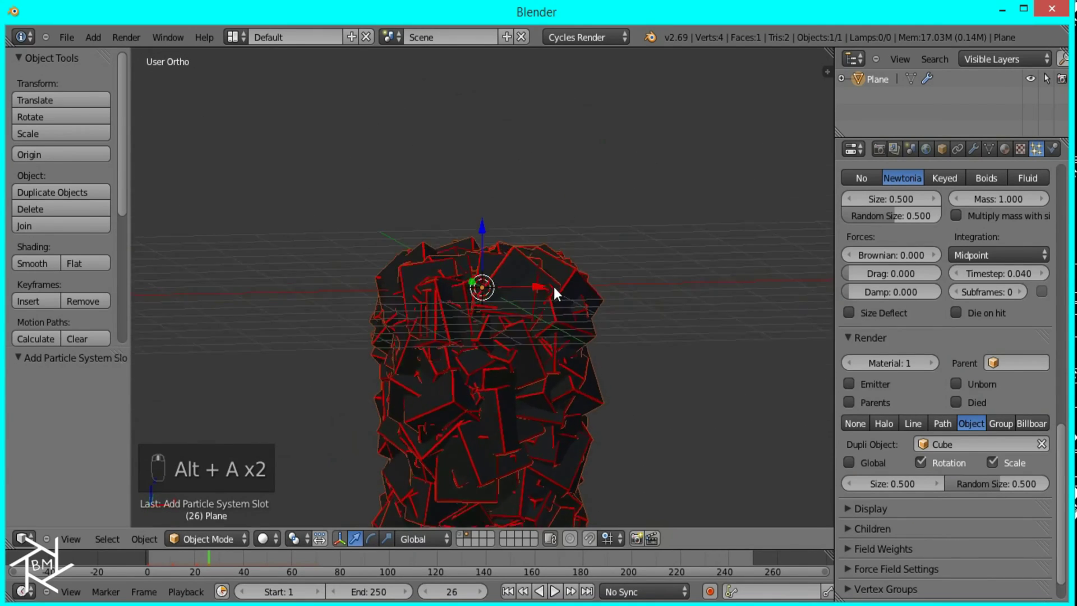
# Step: Reduce the particle size to 0.050
pyautogui.click(887, 199)
pyautogui.press('BackSpace')
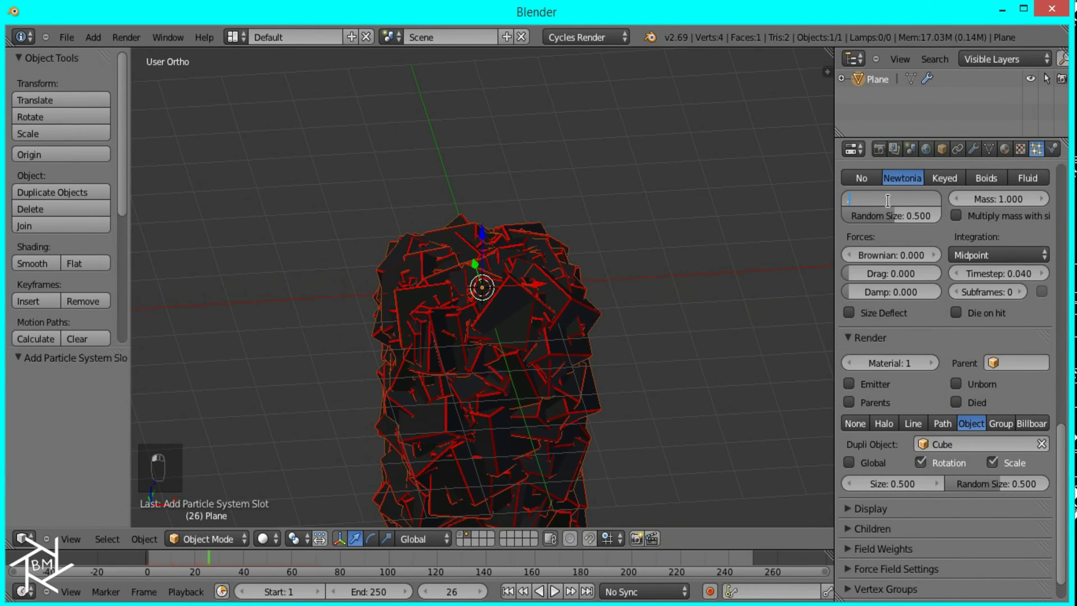
pyautogui.write('.05')
pyautogui.press('Return')
pyautogui.scroll(3, 553, 278)
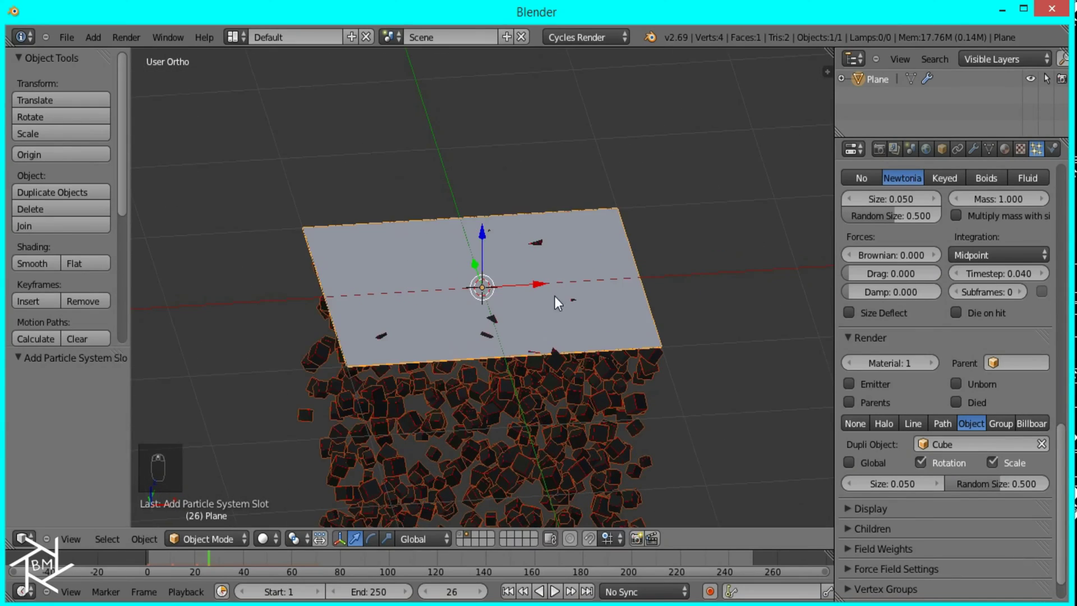
pyautogui.moveTo(534, 280); pyautogui.dragTo(645, 322, button='middle')
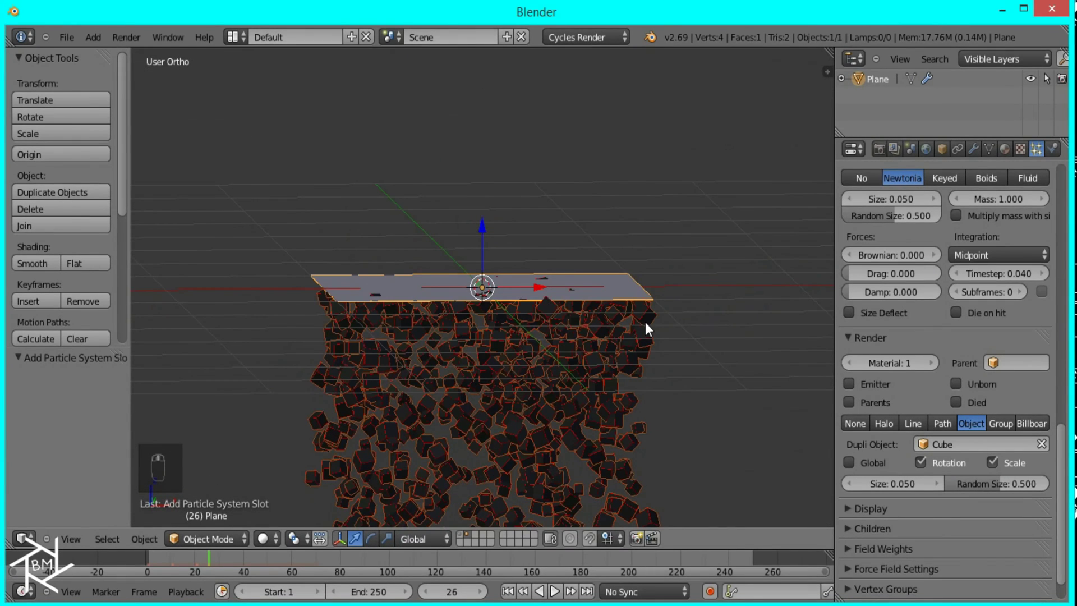
# Step: Replay the emission in front view, pausing at frame 25 with the particle column framed
pyautogui.press('KP_1')
pyautogui.hotkey('shift', 'Left')
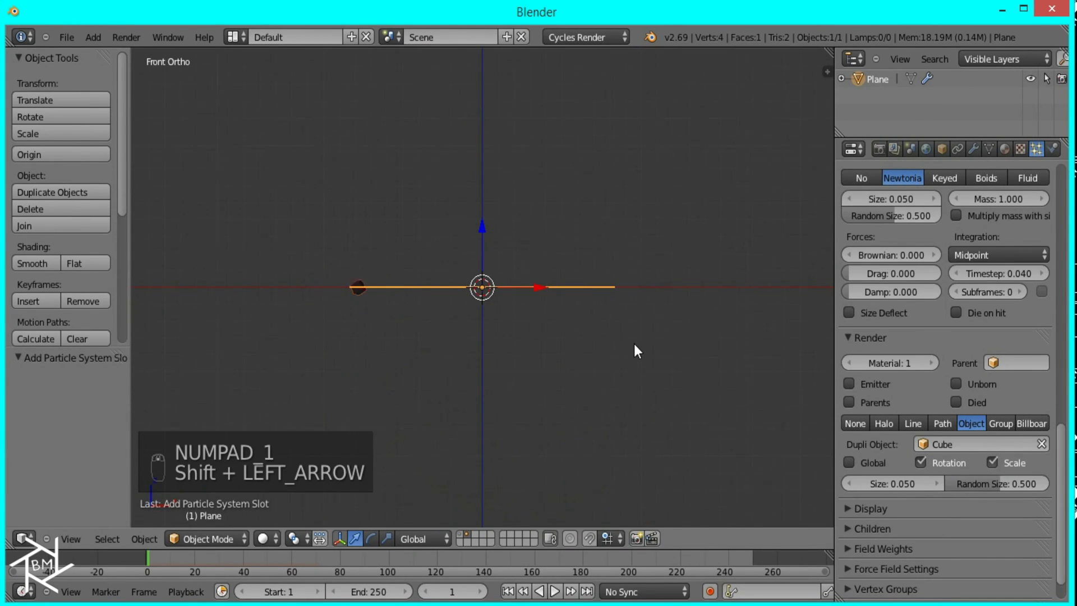
pyautogui.hotkey('alt', 'a')
pyautogui.hotkey('alt', 'a')
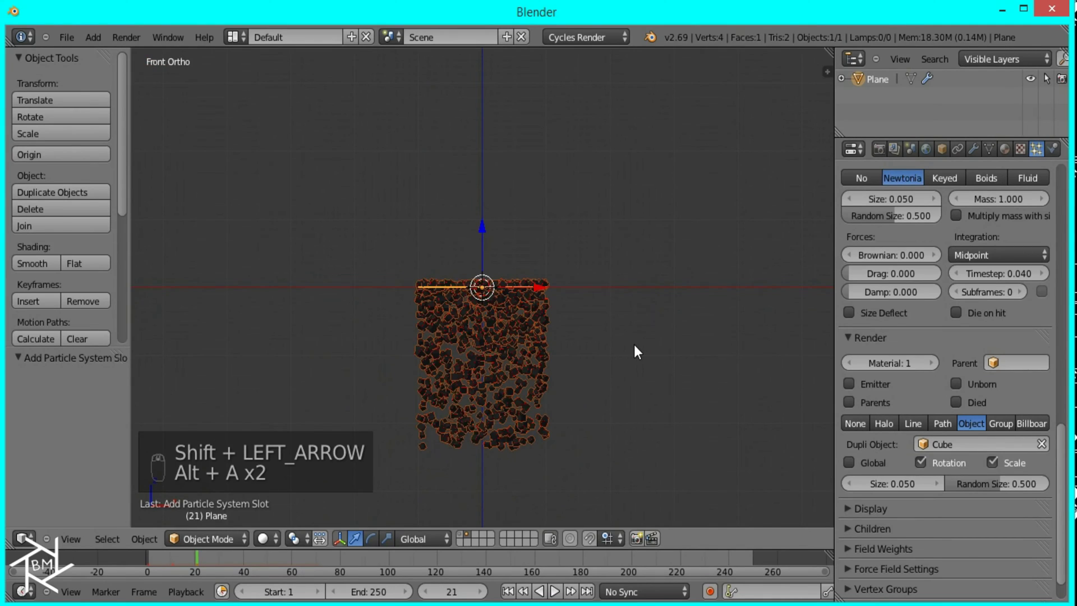
pyautogui.hotkey('alt', 'a')
pyautogui.hotkey('alt', 'a')
pyautogui.hotkey('alt', 'a')
pyautogui.scroll(3, 589, 353)
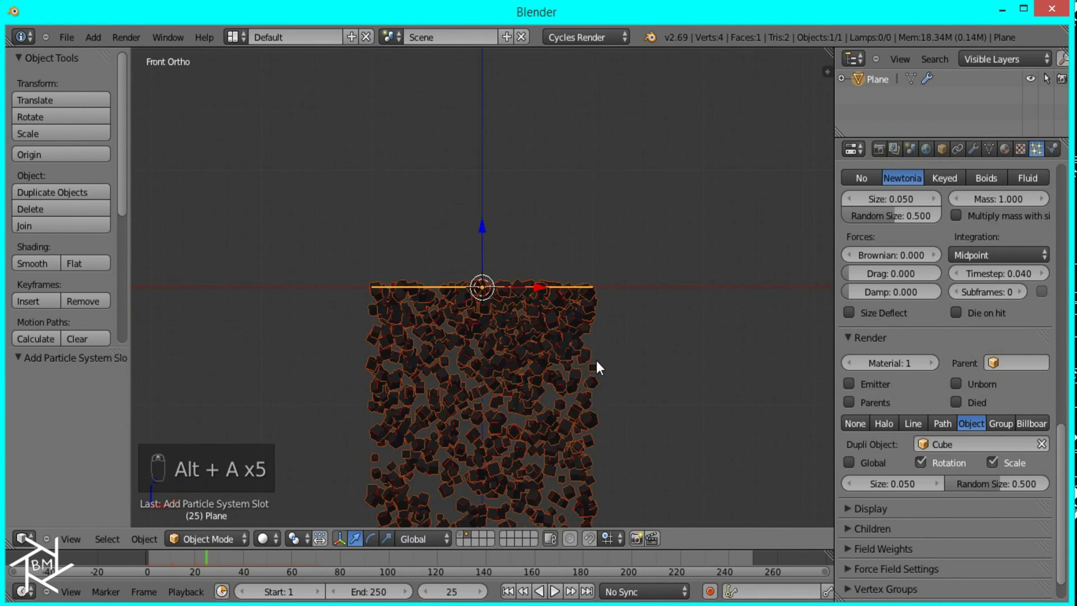
pyautogui.keyDown('shift'); pyautogui.moveTo(596, 361); pyautogui.dragTo(639, 240, button='middle'); pyautogui.keyUp('shift')
pyautogui.keyDown('shift'); pyautogui.scroll(-2, 635, 269); pyautogui.keyUp('shift')
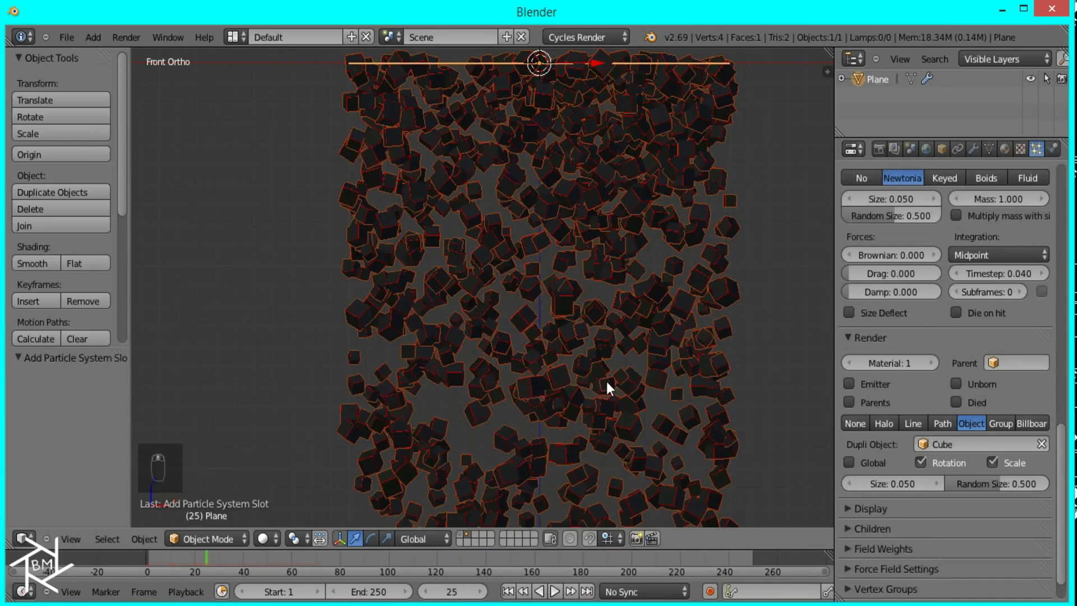
# Step: Move the camera onto the particle plane's layer and show that layer
pyautogui.click(467, 534)
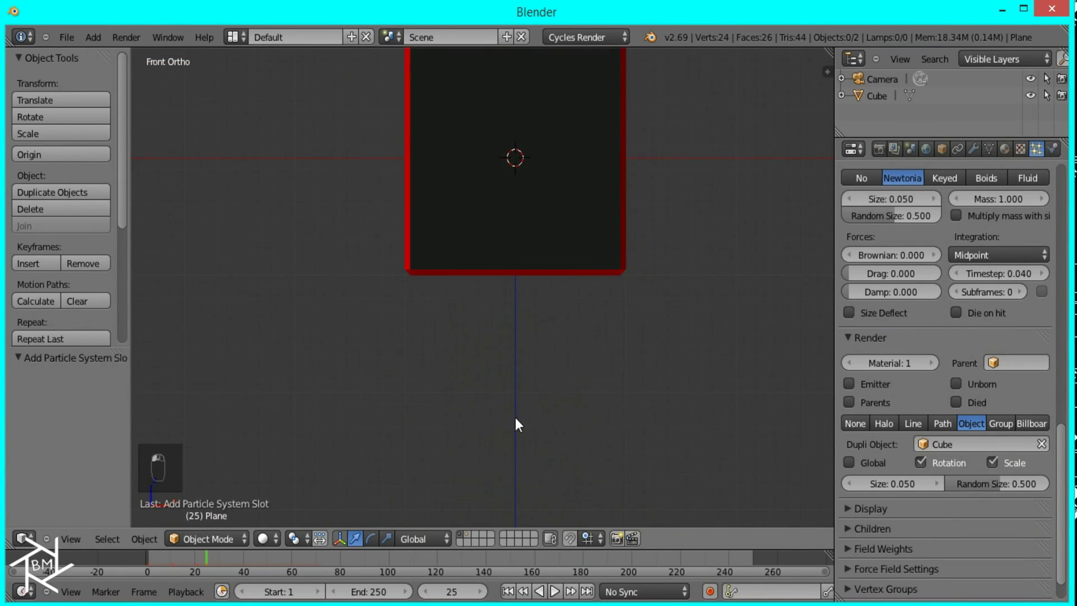
pyautogui.scroll(-4, 588, 271)
pyautogui.keyDown('shift'); pyautogui.moveTo(585, 261); pyautogui.dragTo(538, 393, button='middle'); pyautogui.keyUp('shift')
pyautogui.scroll(-4, 540, 392)
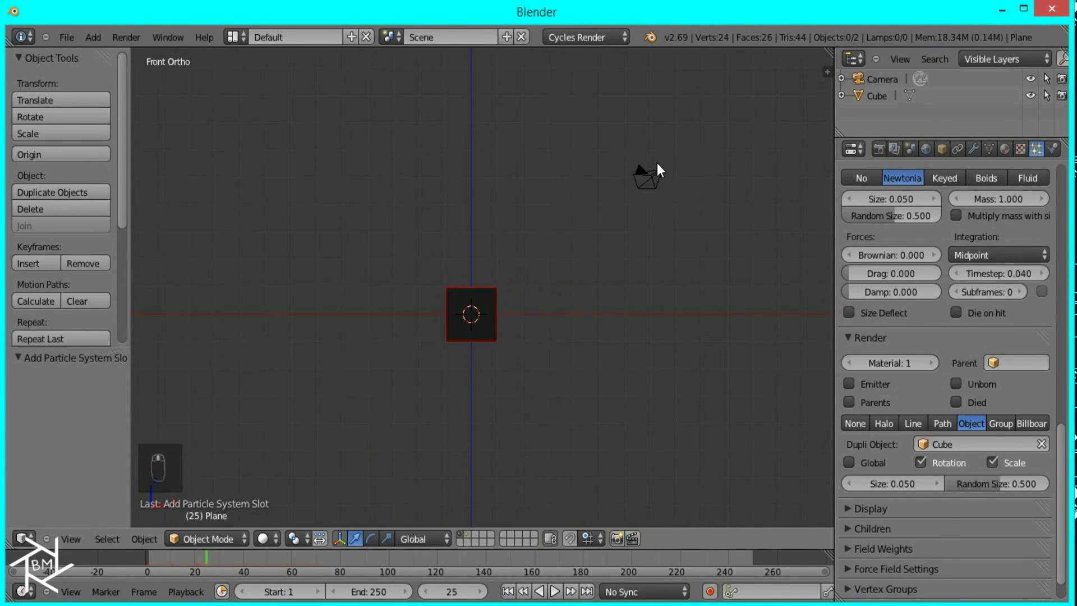
pyautogui.rightClick(658, 181)
pyautogui.press('m')
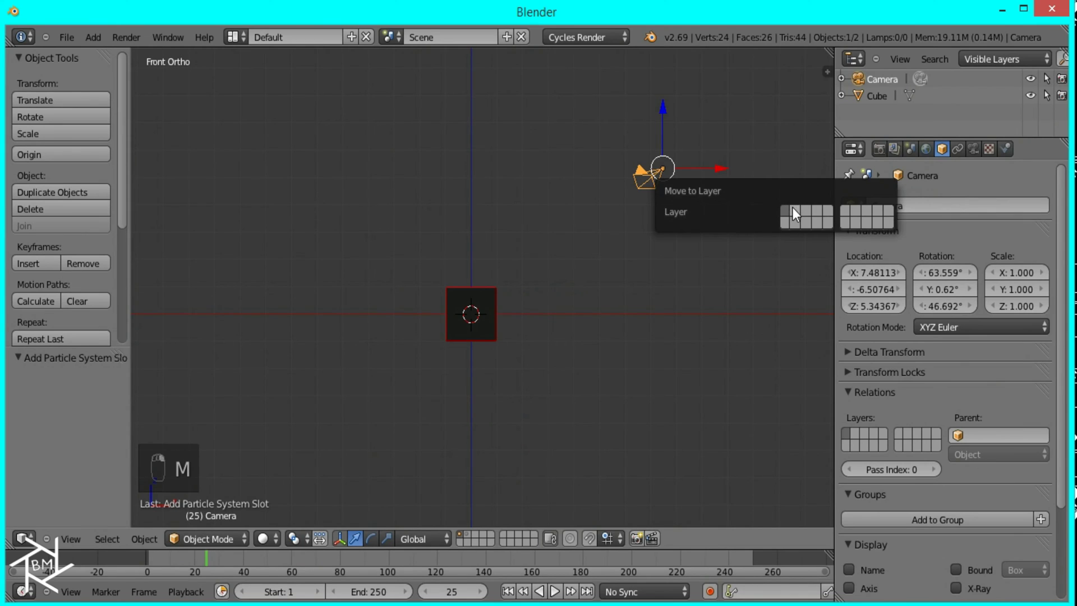
pyautogui.click(790, 207)
pyautogui.press('2')
# Step: Align the camera to the current view and set its location to 0, 0, 0
pyautogui.scroll(4, 537, 332)
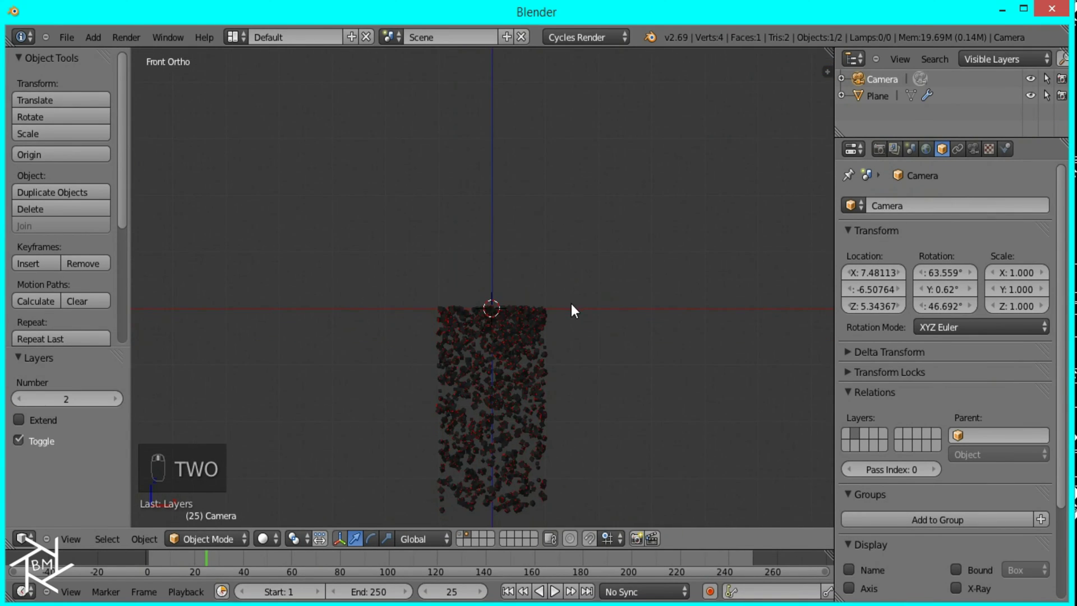
pyautogui.press('ctrl+alt+KP_0')
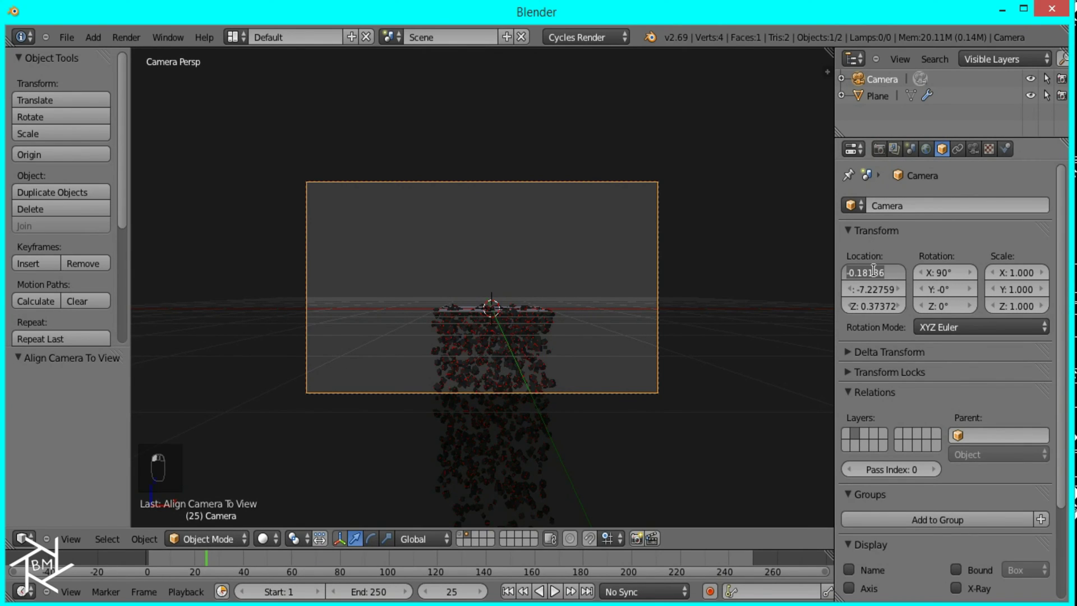
pyautogui.write('0')
pyautogui.press('Tab')
pyautogui.write('0')
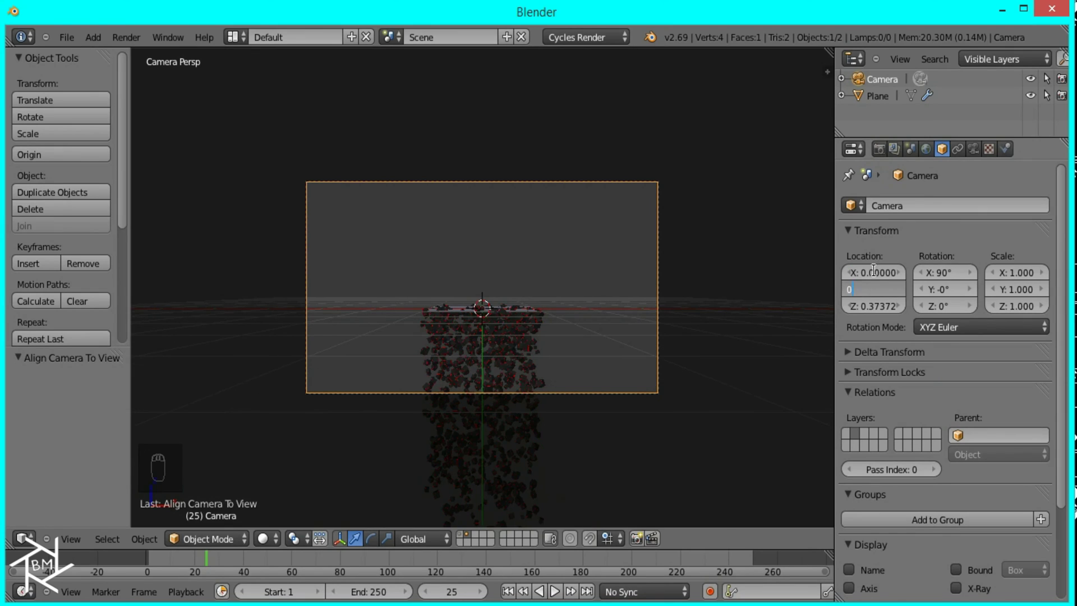
pyautogui.press('Tab')
pyautogui.write('0')
pyautogui.press('Return')
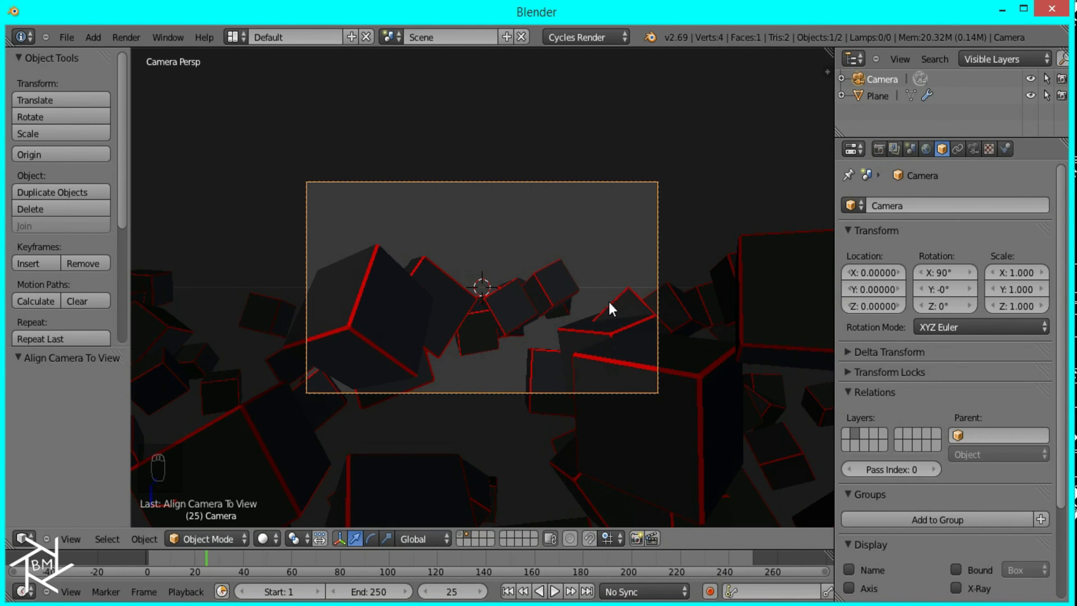
# Step: Pull the camera back and lower it along Z to -1.677, then look through it
pyautogui.press('g')
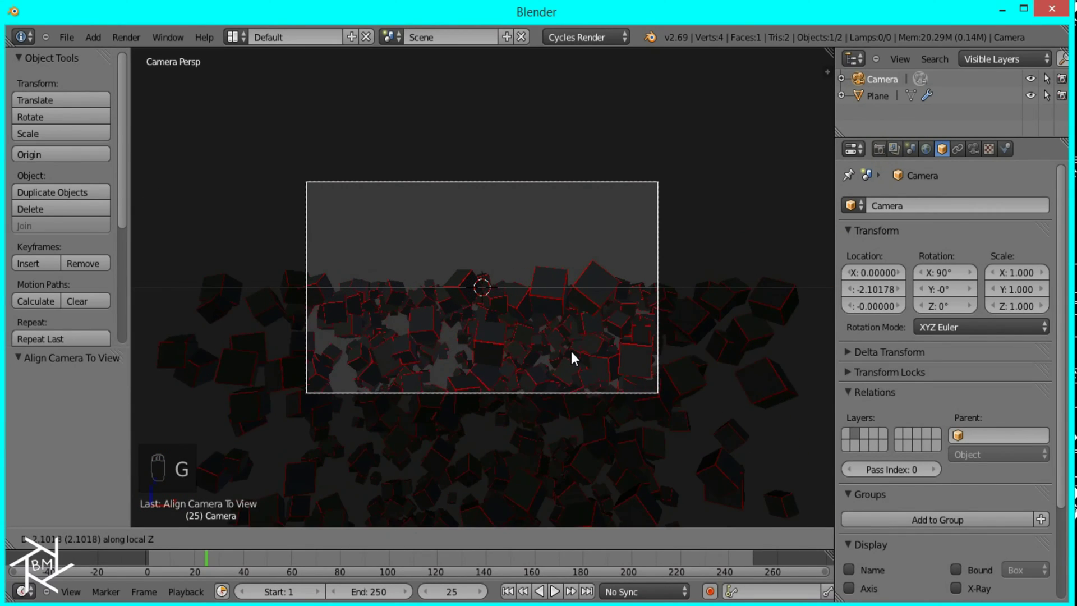
pyautogui.click(571, 353)
pyautogui.press('g')
pyautogui.press('z')
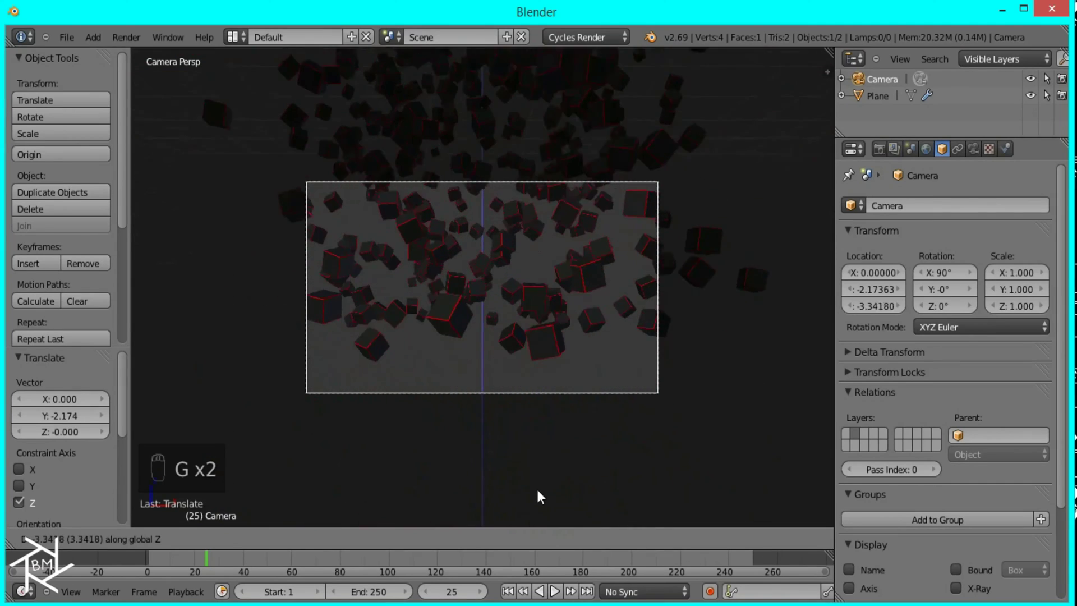
pyautogui.rightClick(527, 322)
pyautogui.press('KP_1')
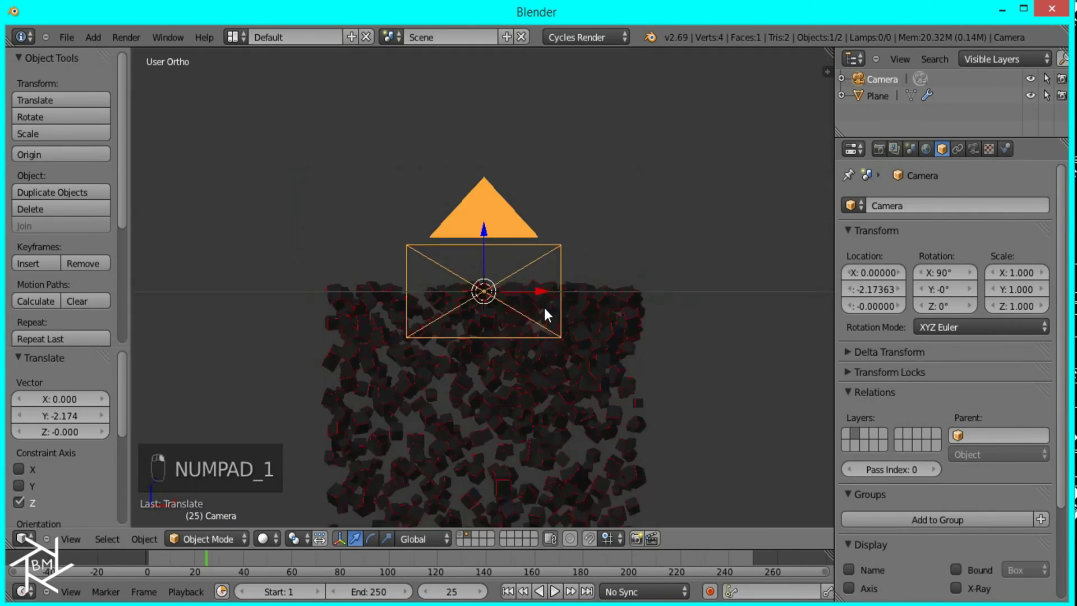
pyautogui.scroll(3, 512, 244)
pyautogui.keyDown('shift'); pyautogui.scroll(-2, 507, 228); pyautogui.keyUp('shift')
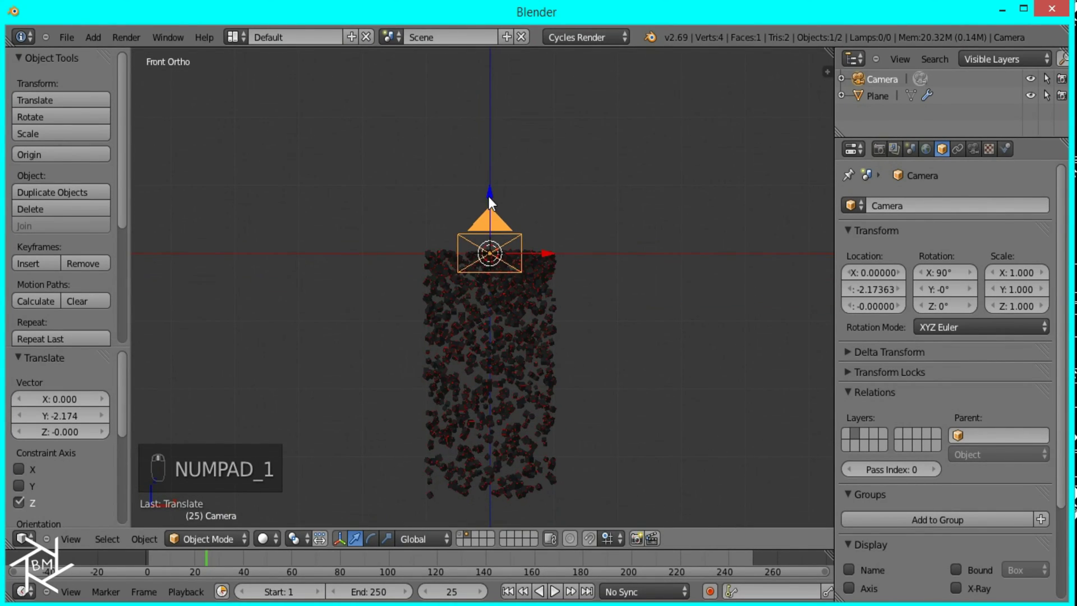
pyautogui.press('g')
pyautogui.press('z')
pyautogui.click(496, 307)
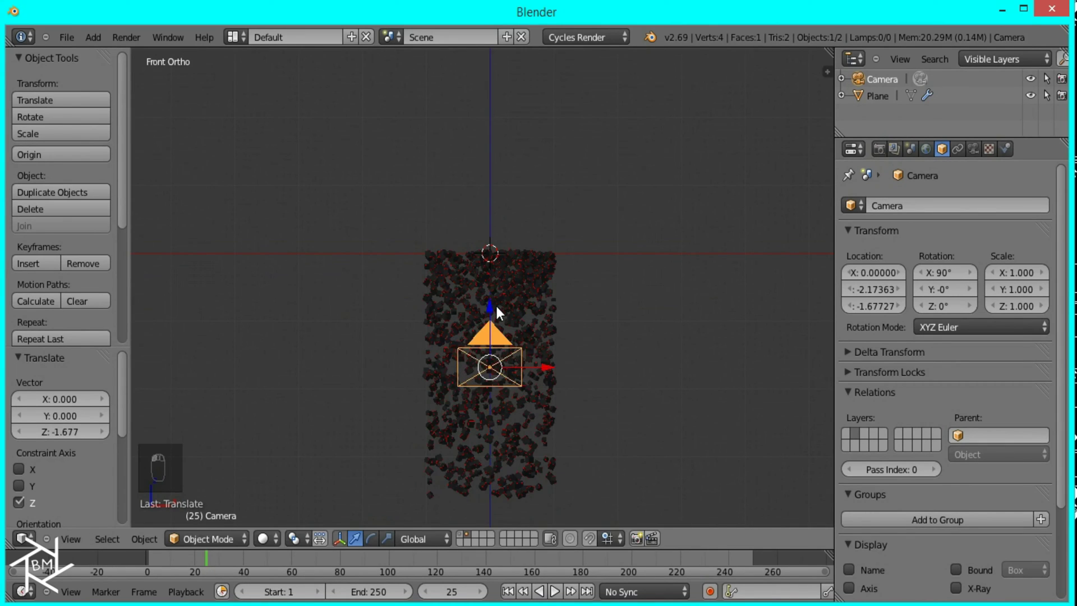
pyautogui.press('KP_0')
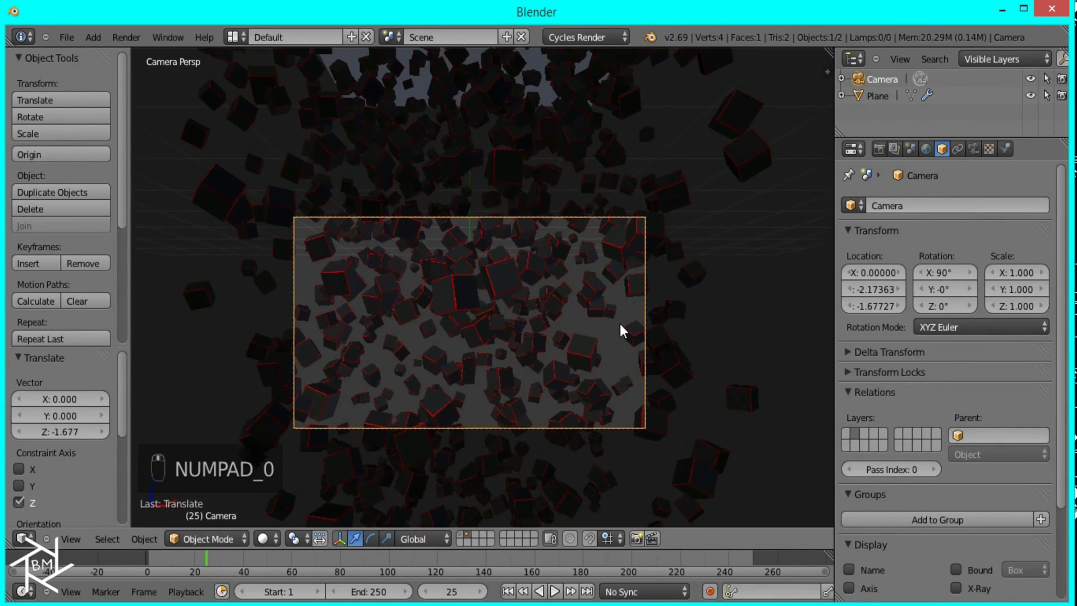
# Step: Tilt the camera -25.152° and fine-tune its position with small Z moves
pyautogui.press('r')
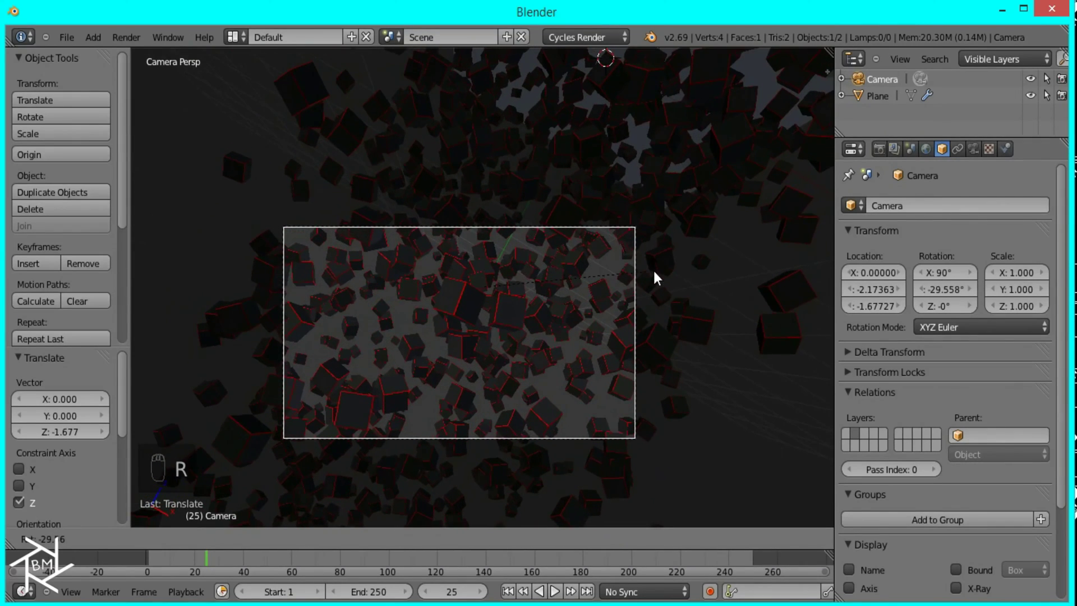
pyautogui.click(664, 282)
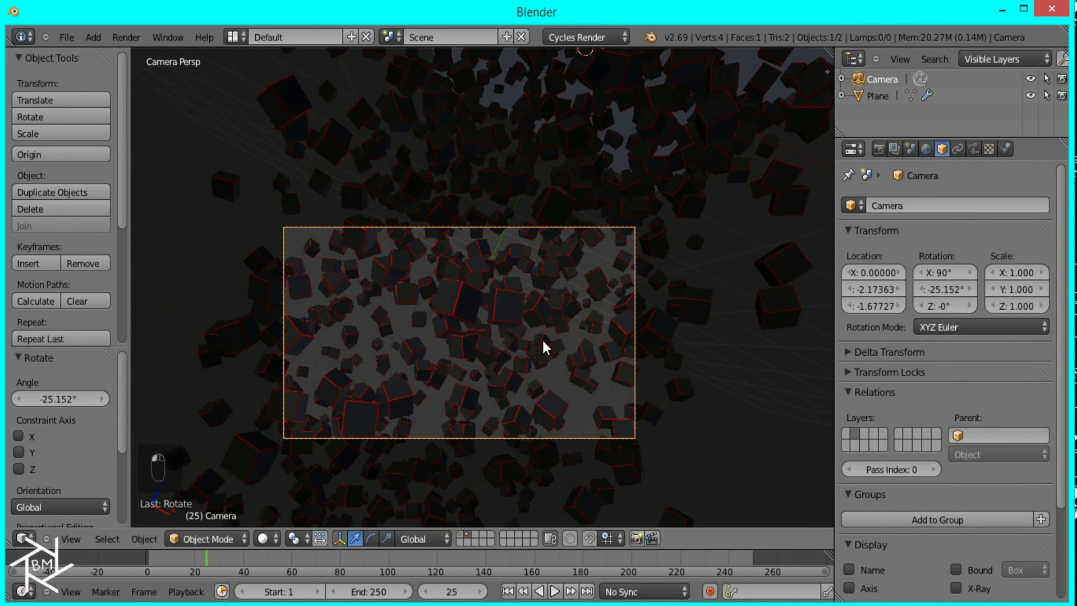
pyautogui.press('g')
pyautogui.press('z')
pyautogui.press('z')
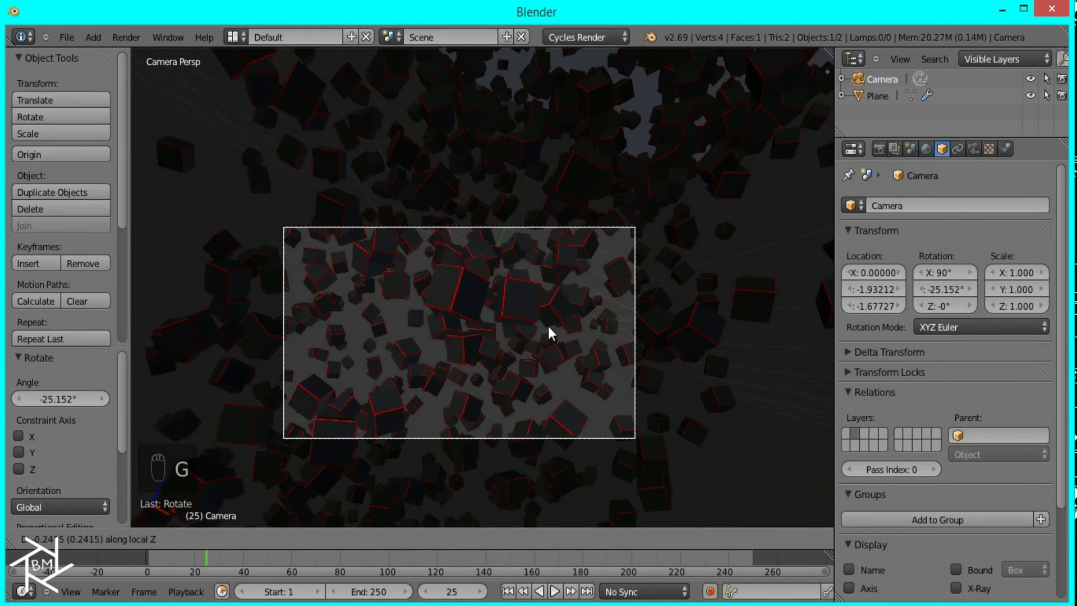
pyautogui.click(549, 331)
pyautogui.press('g')
pyautogui.press('z')
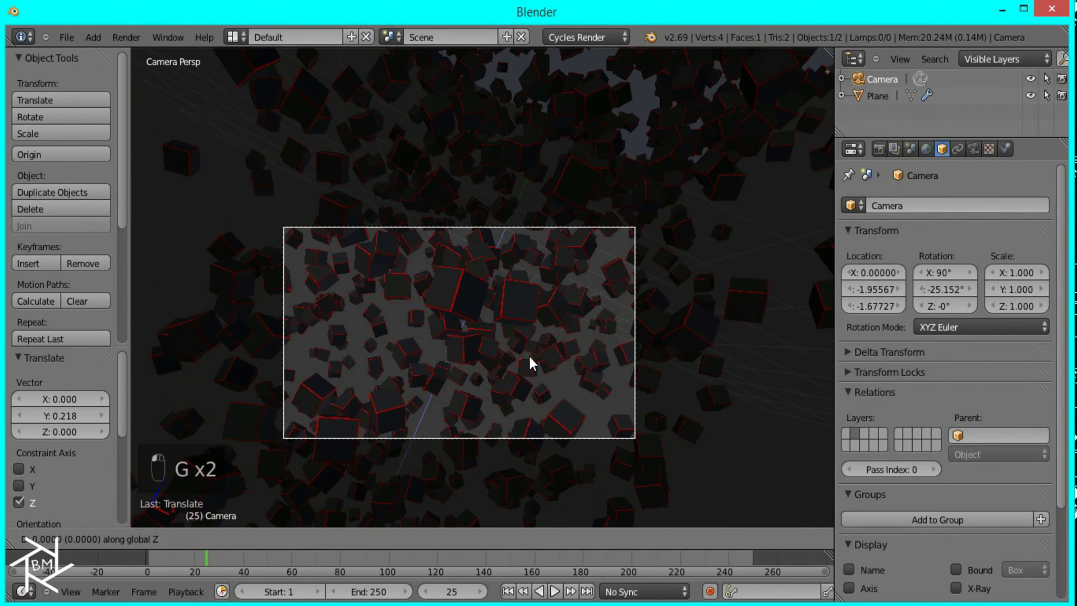
pyautogui.click(534, 345)
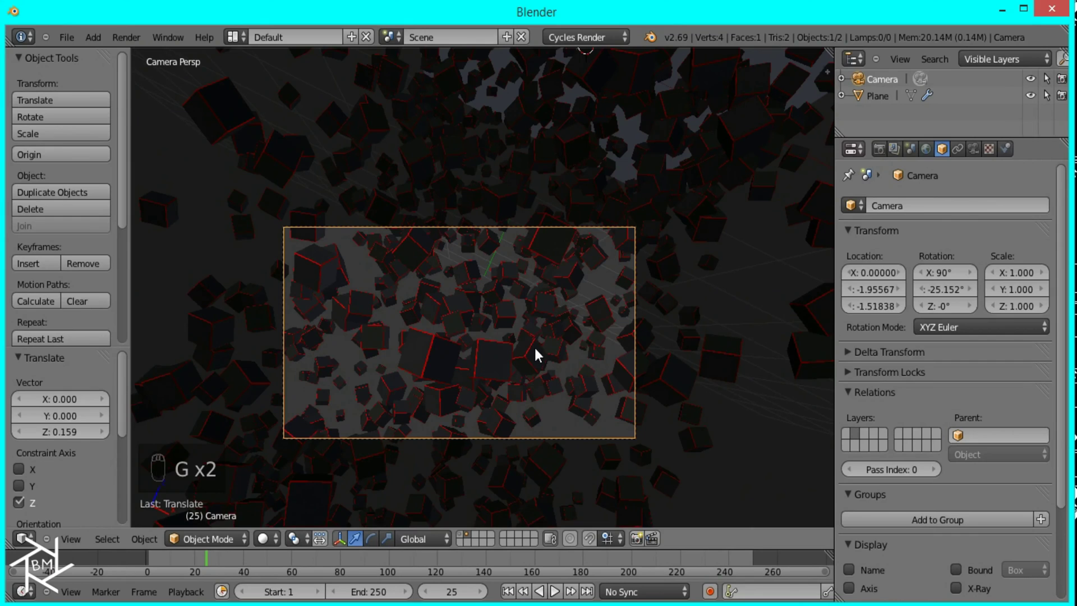
# Step: Give the World a node-based pure black Background and preview the rendered viewport
pyautogui.click(926, 148)
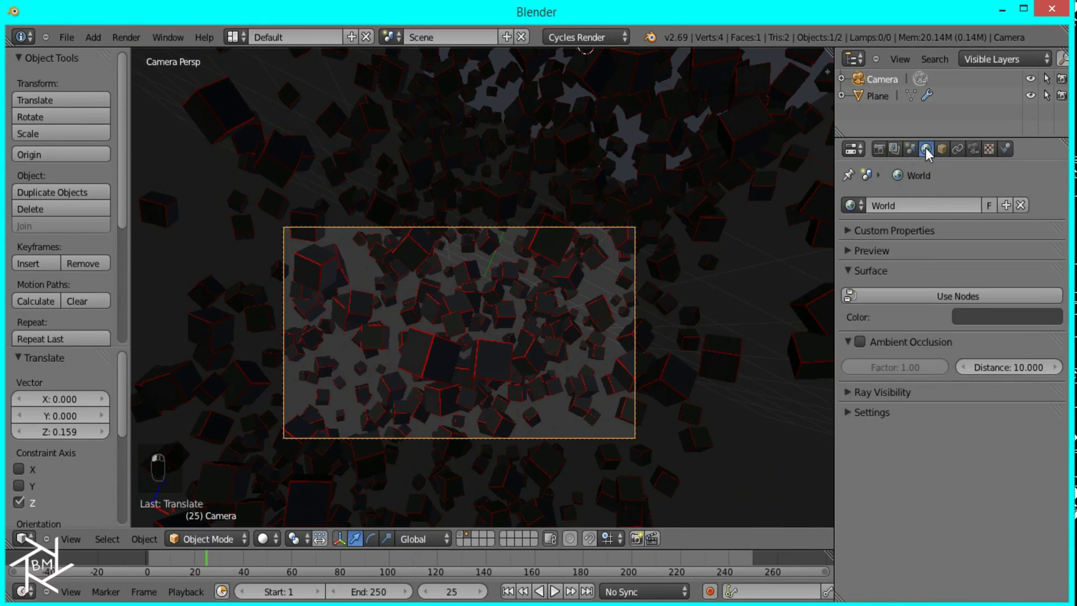
pyautogui.click(954, 301)
pyautogui.click(964, 324)
pyautogui.moveTo(1034, 182); pyautogui.dragTo(1035, 206)
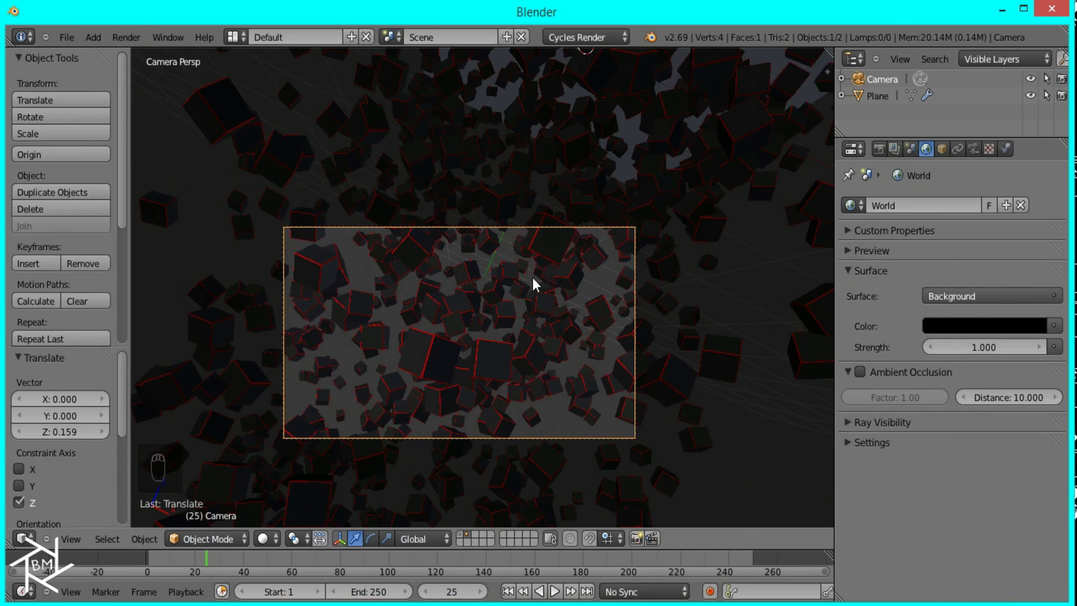
pyautogui.hotkey('shift', 'z')
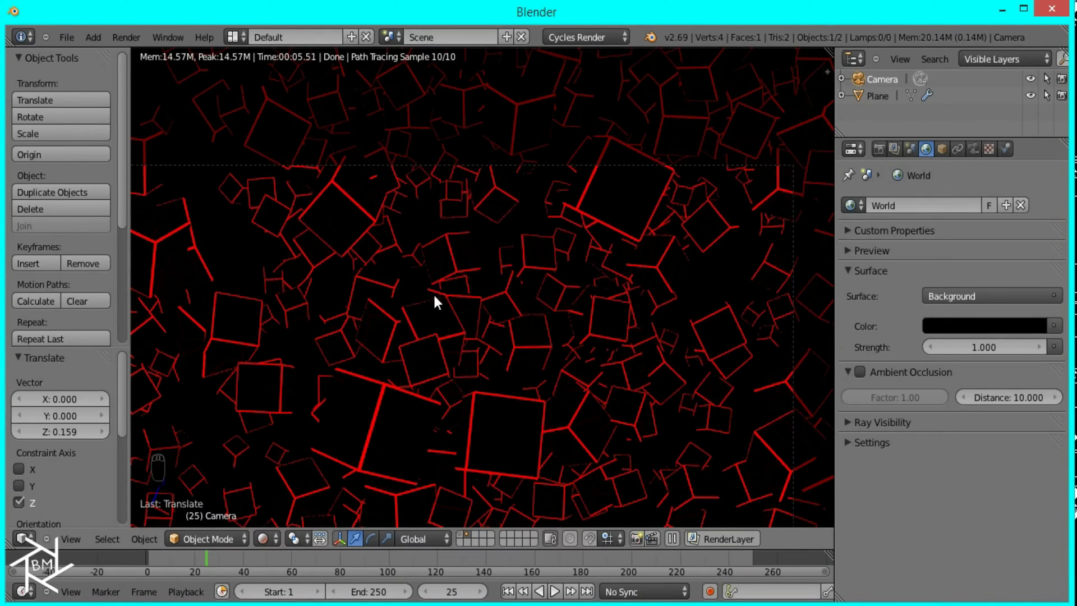
# Step: In front wireframe view, add a plane and duplicate its geometry raised 0.5 units on Z
pyautogui.press('z')
pyautogui.press('KP_1')
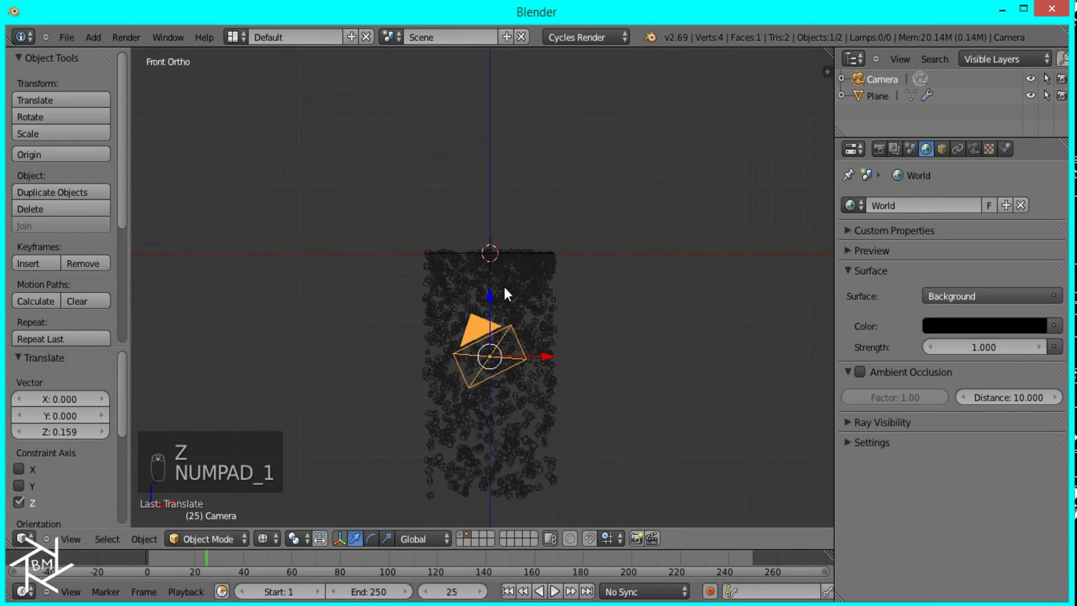
pyautogui.hotkey('shift', 'a')
pyautogui.moveTo(503, 288)
pyautogui.click(561, 284)
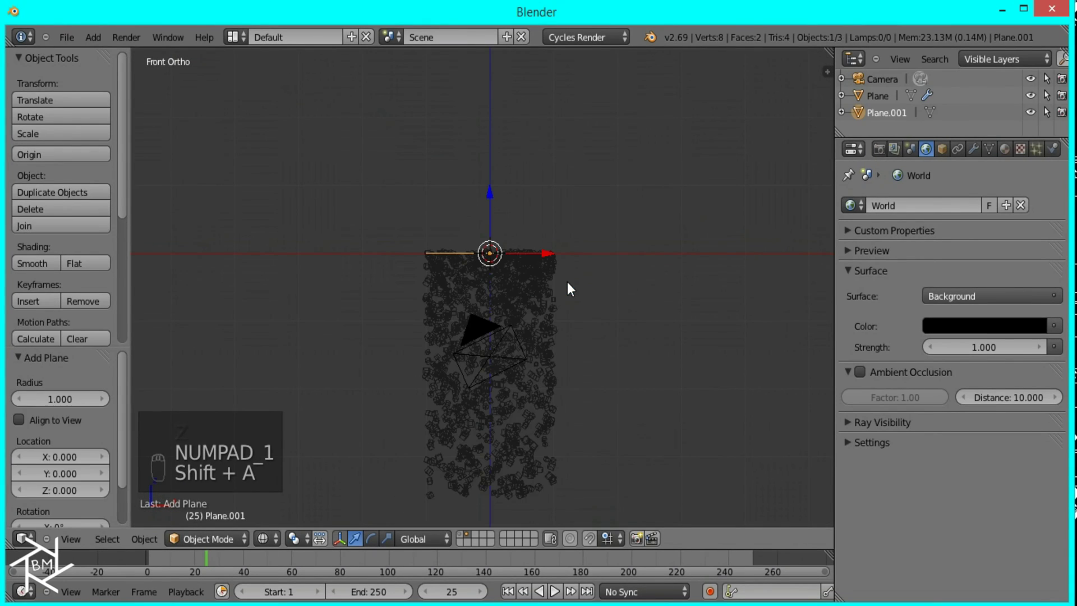
pyautogui.press('Tab')
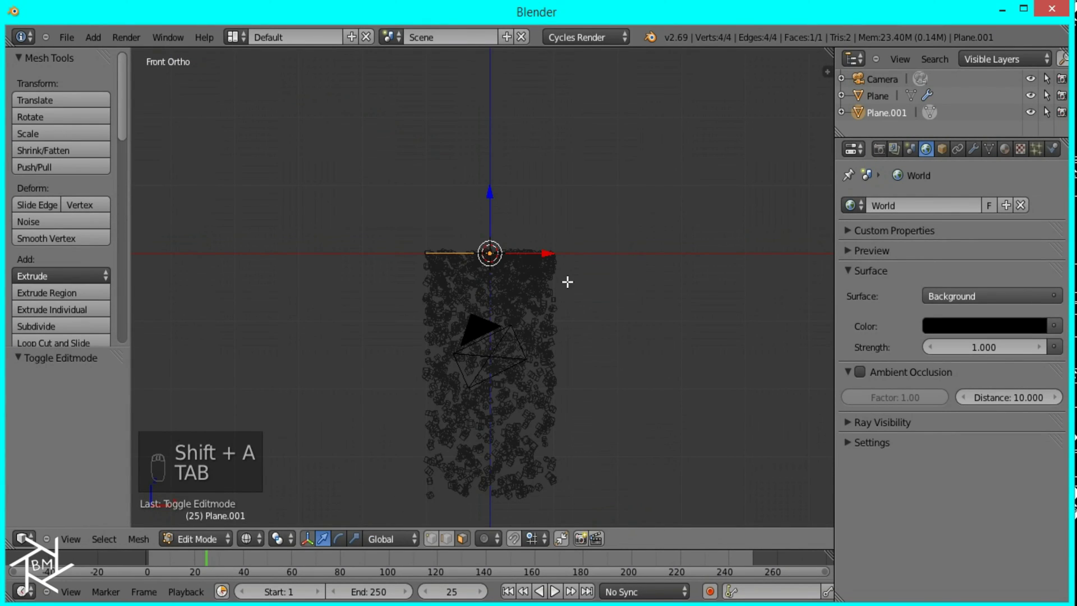
pyautogui.press('g')
pyautogui.press('z')
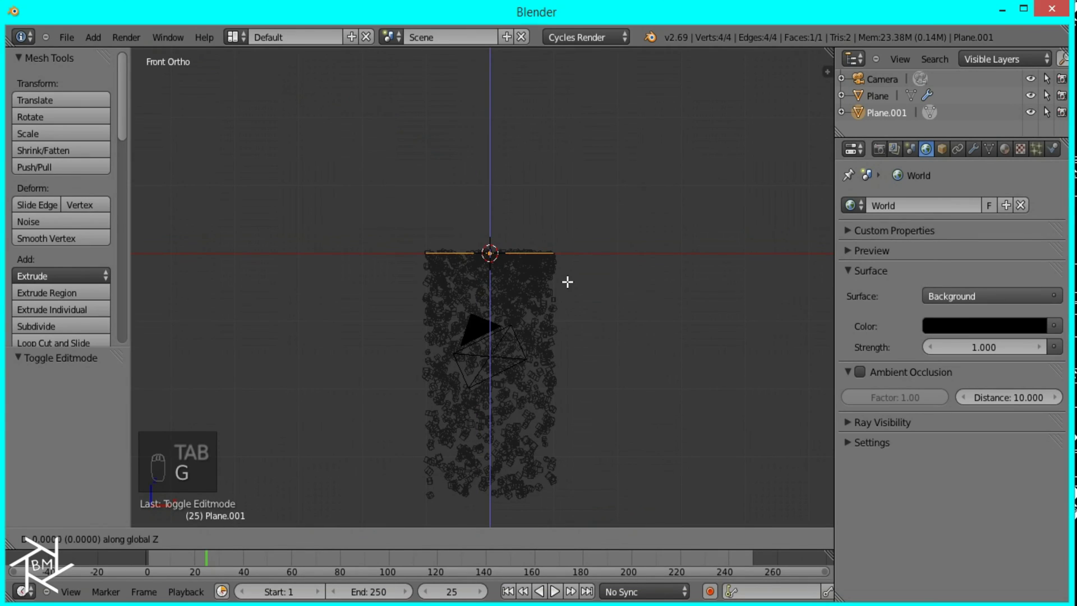
pyautogui.rightClick(568, 281)
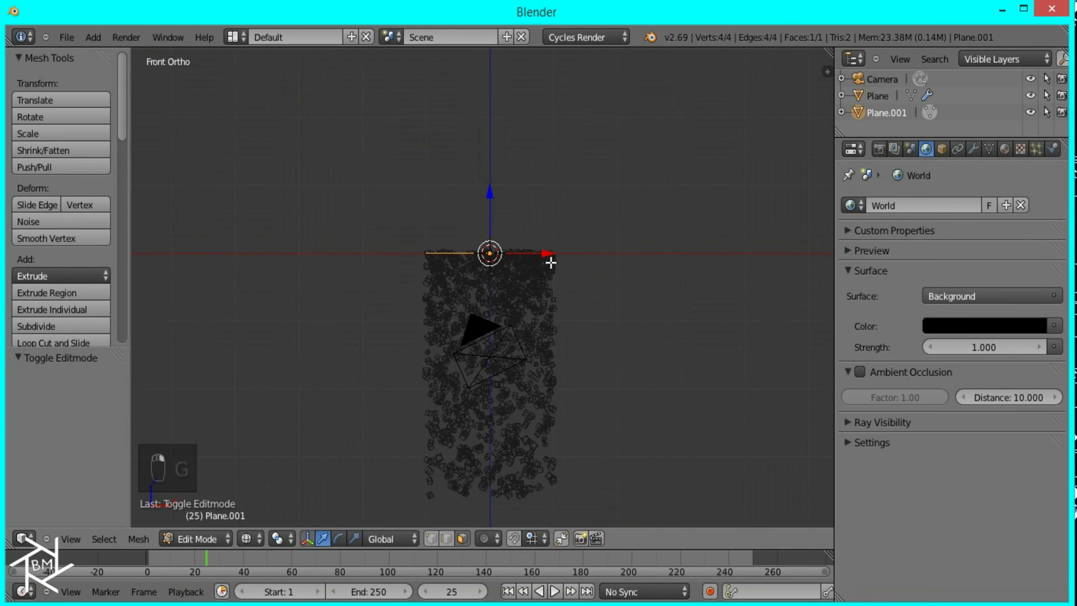
pyautogui.hotkey('shift', 'd')
pyautogui.write('z')
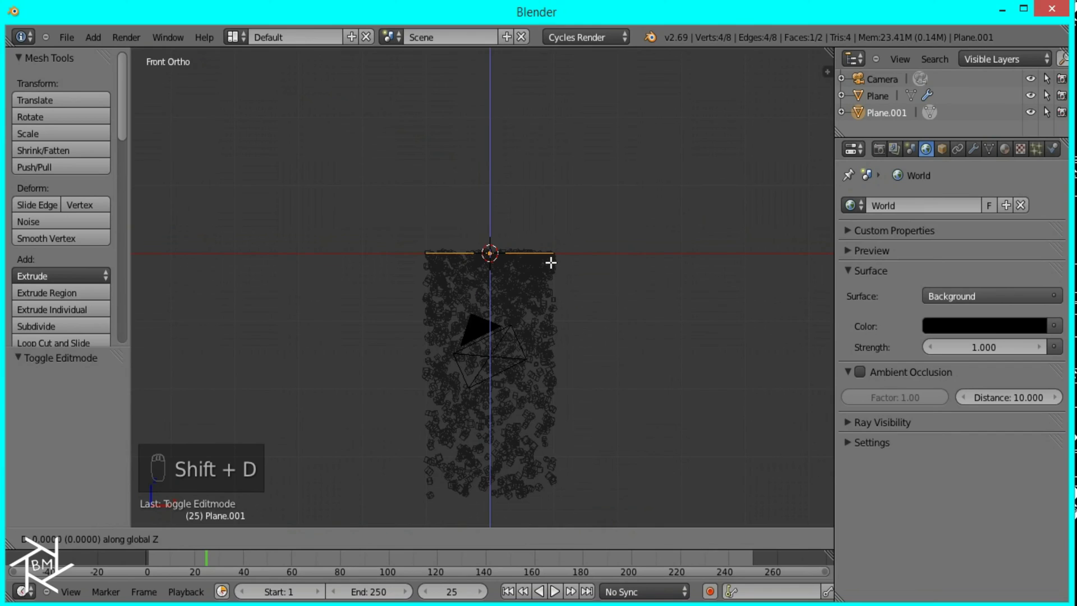
pyautogui.write('0.5')
pyautogui.press('Return')
# Step: Scale the duplicated geometry 2.5 times and return to Object Mode
pyautogui.scroll(5, 581, 264)
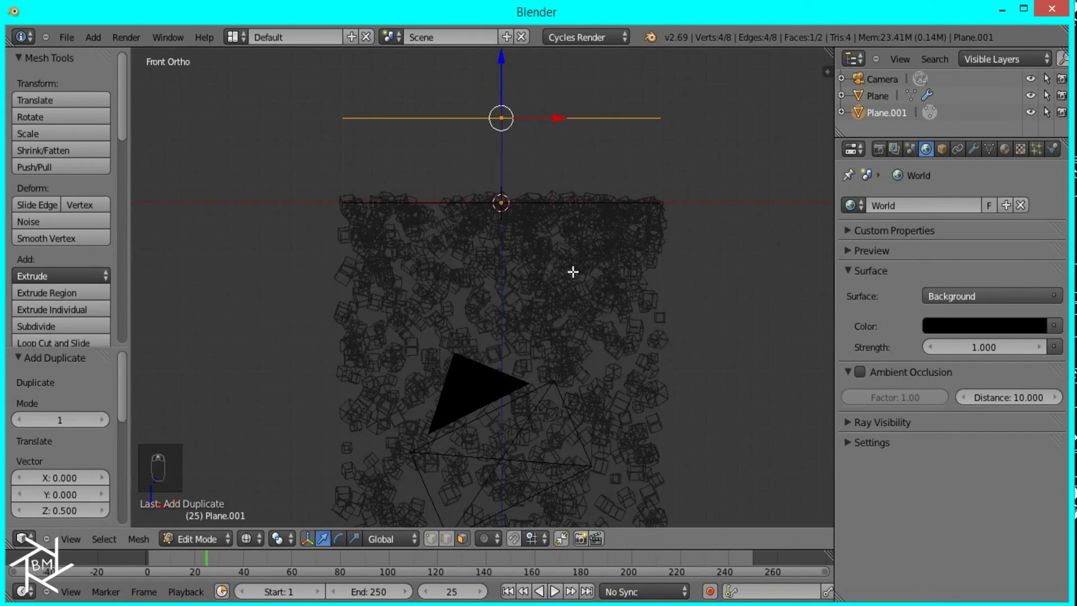
pyautogui.keyDown('shift'); pyautogui.moveTo(576, 229); pyautogui.dragTo(521, 241, button='middle'); pyautogui.keyUp('shift')
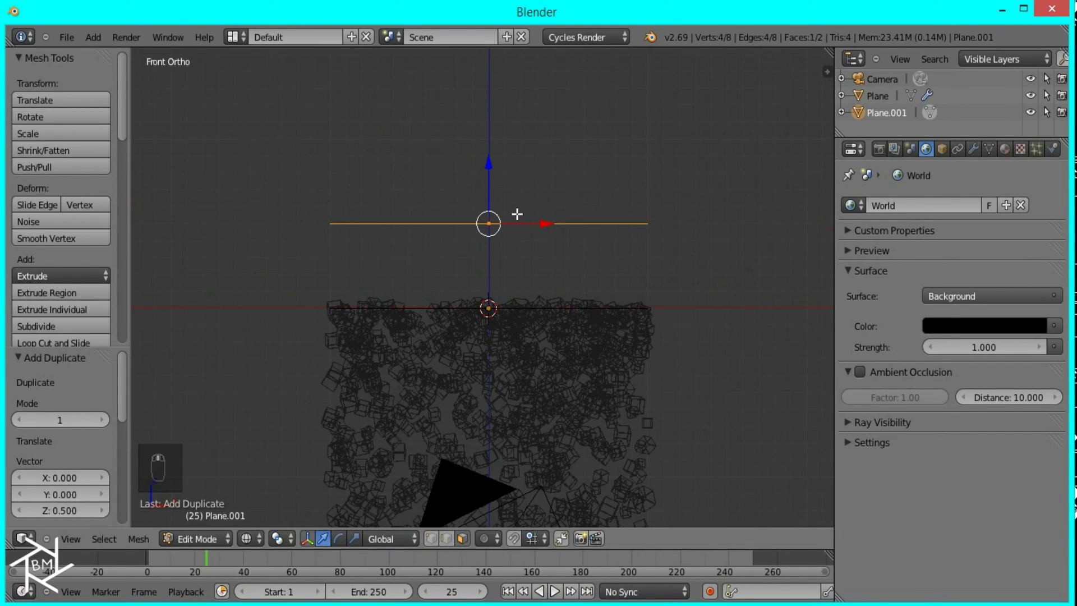
pyautogui.scroll(-4, 639, 267)
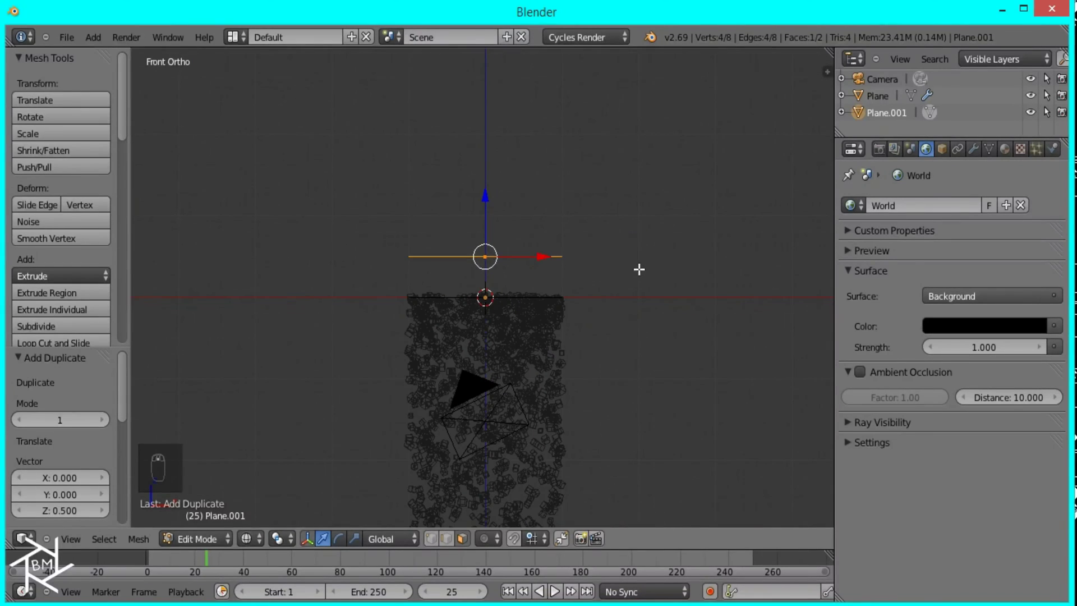
pyautogui.write('s2.5')
pyautogui.press('Return')
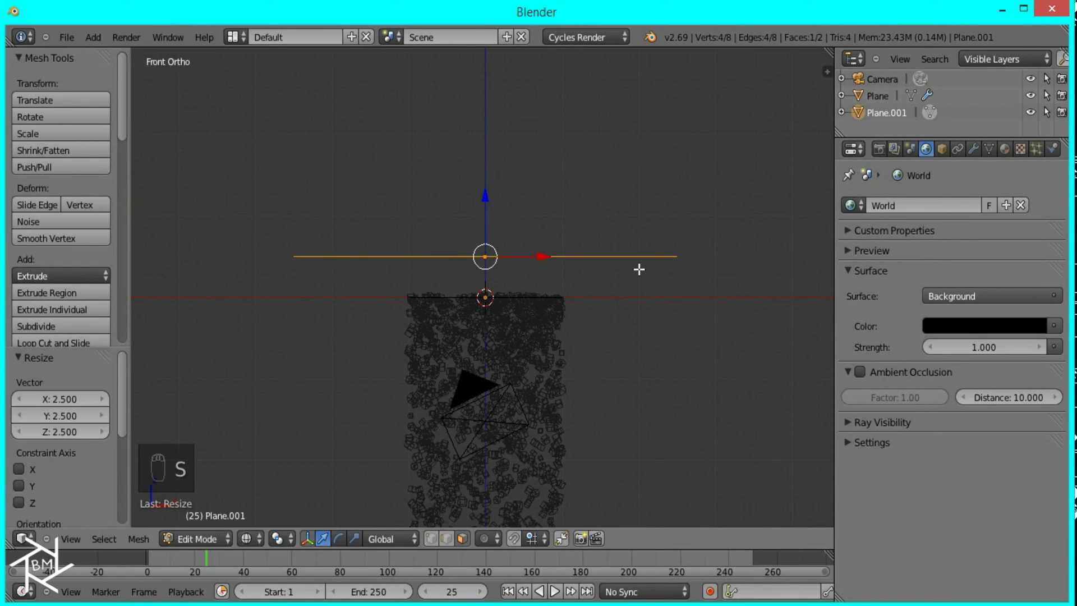
pyautogui.press('Tab')
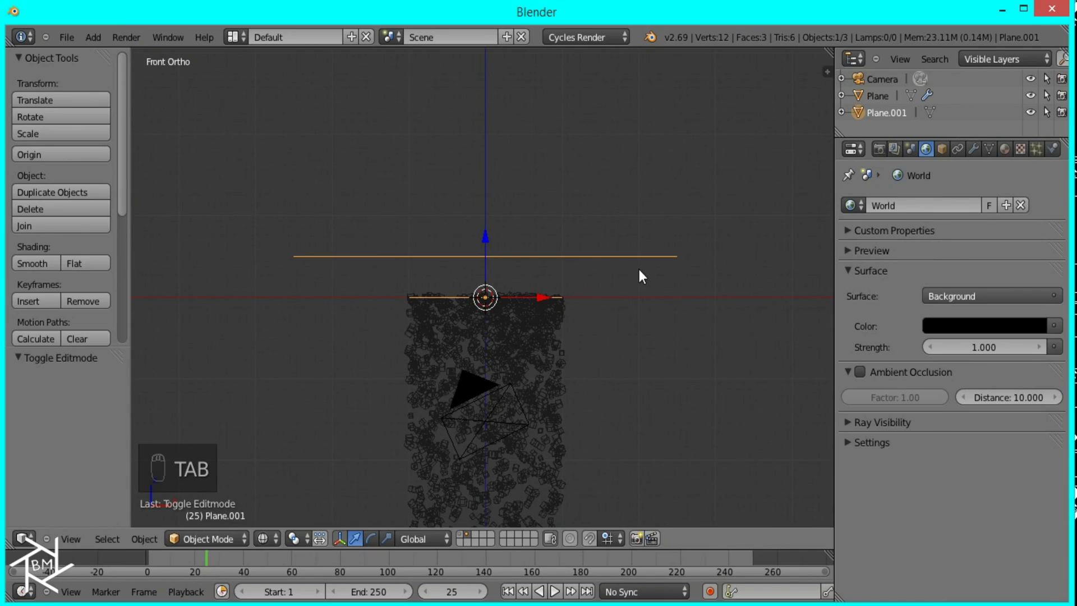
# Step: In the right side view, tilt the plane -45° and move it above and left of the cubes
pyautogui.press('KP_3')
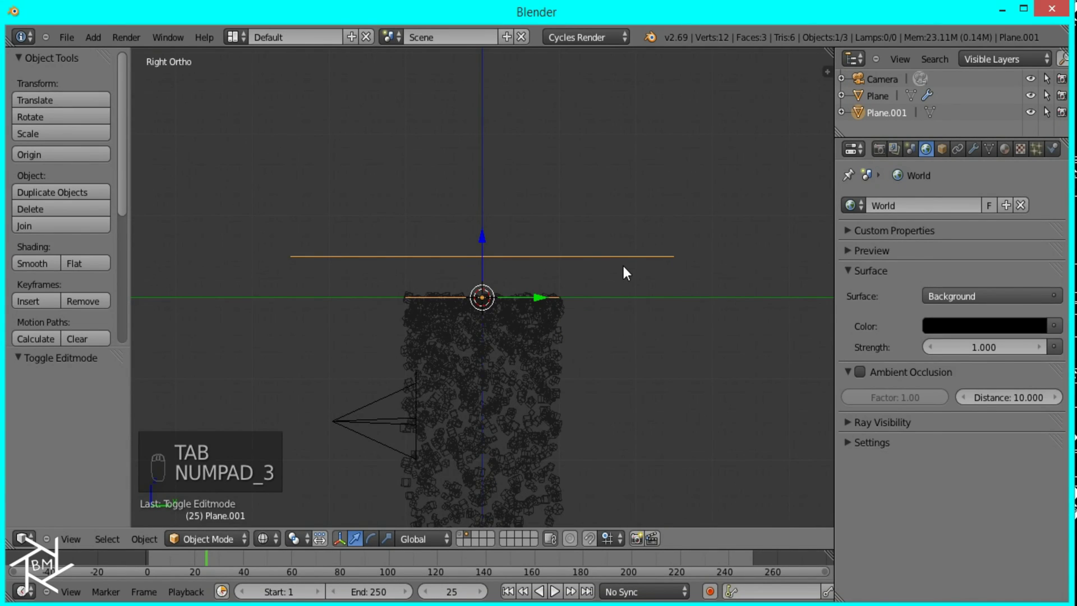
pyautogui.write('r-45')
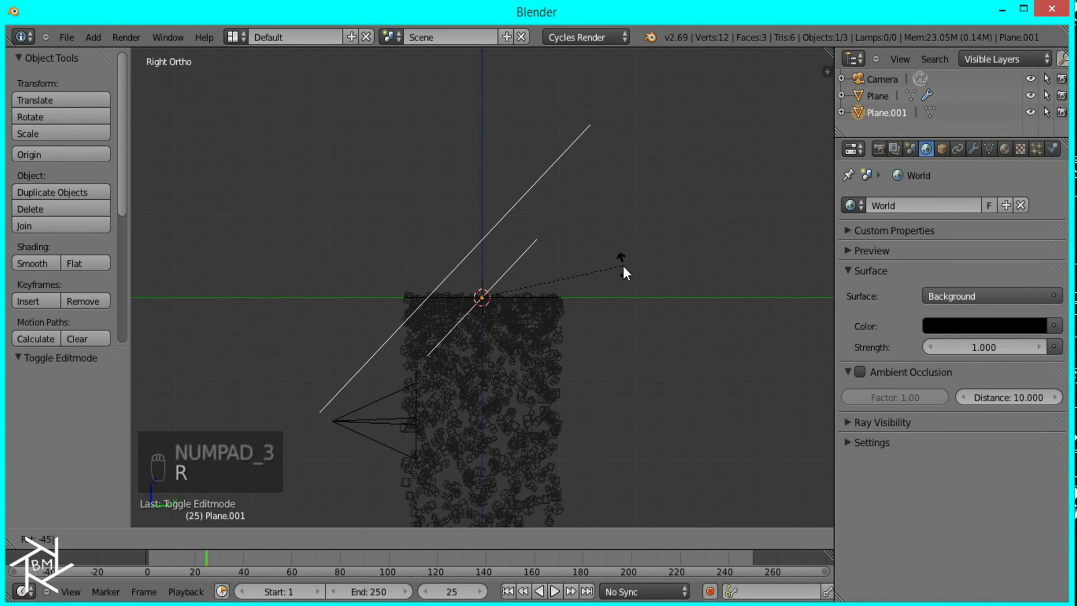
pyautogui.press('Return')
pyautogui.press('g')
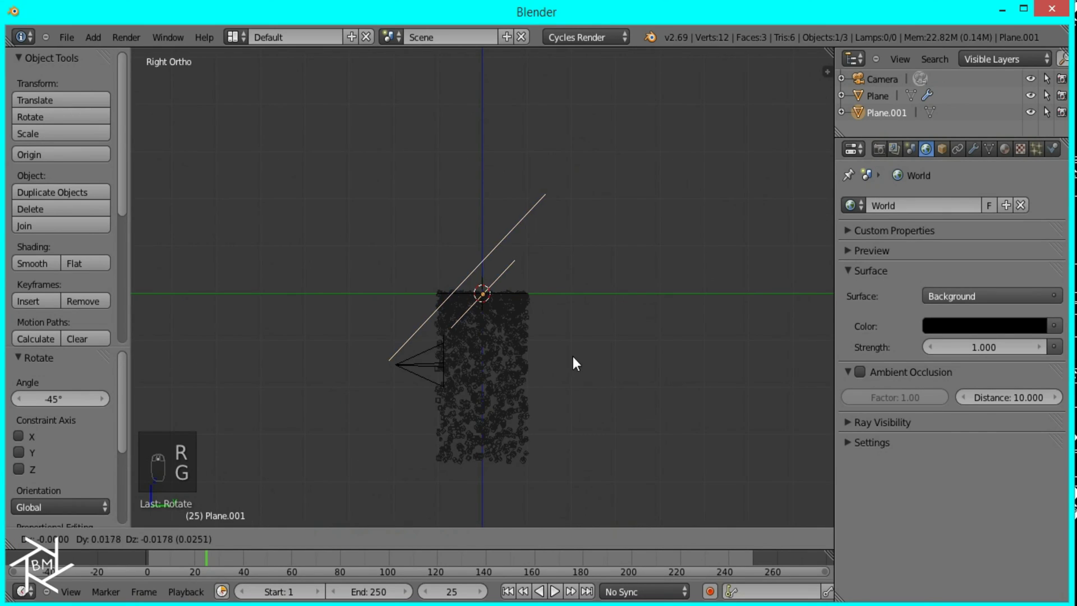
pyautogui.click(498, 283)
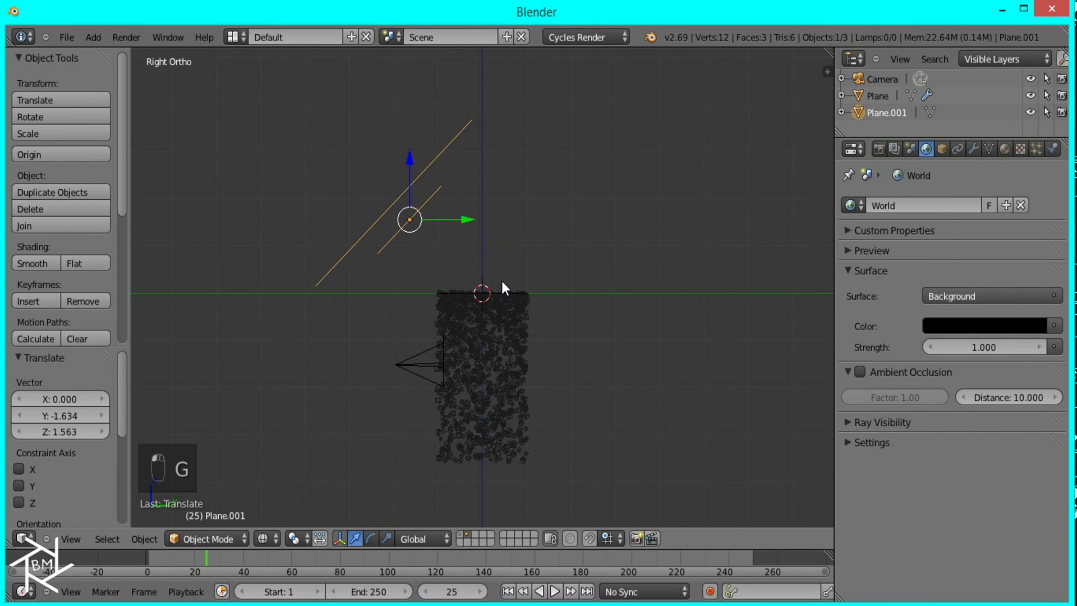
# Step: In the top view, rotate the plane 45° and move it down-left of the cubes
pyautogui.press('KP_7')
pyautogui.write('r45')
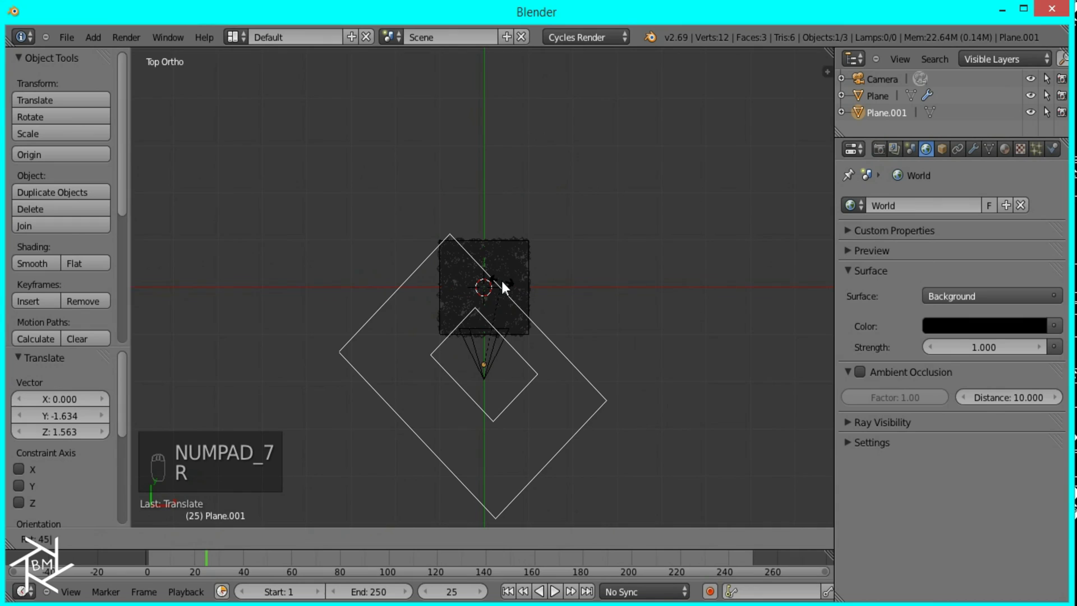
pyautogui.press('Return')
pyautogui.press('g')
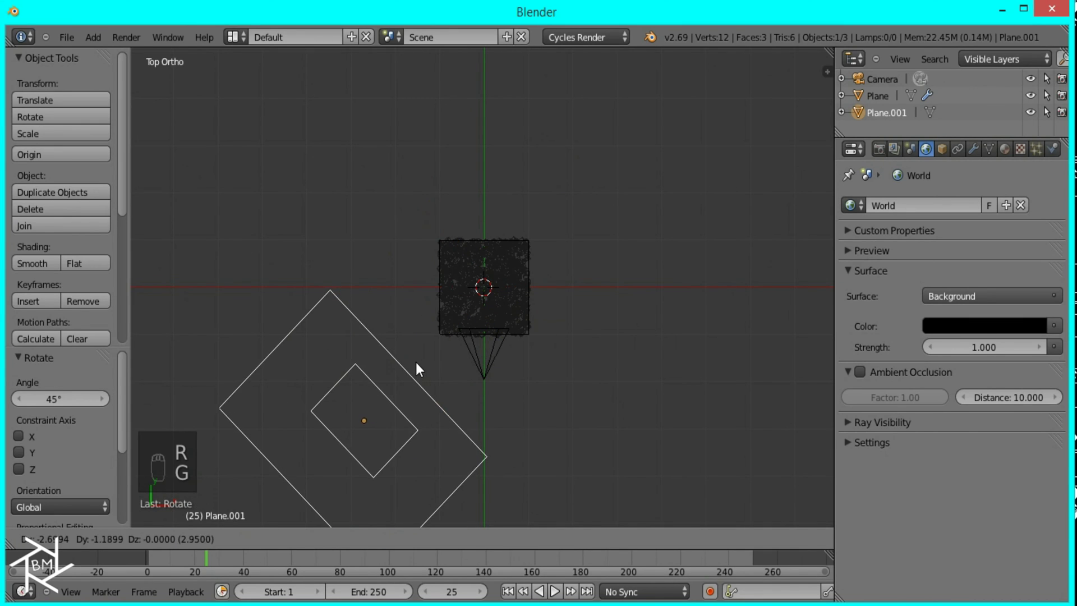
pyautogui.click(405, 370)
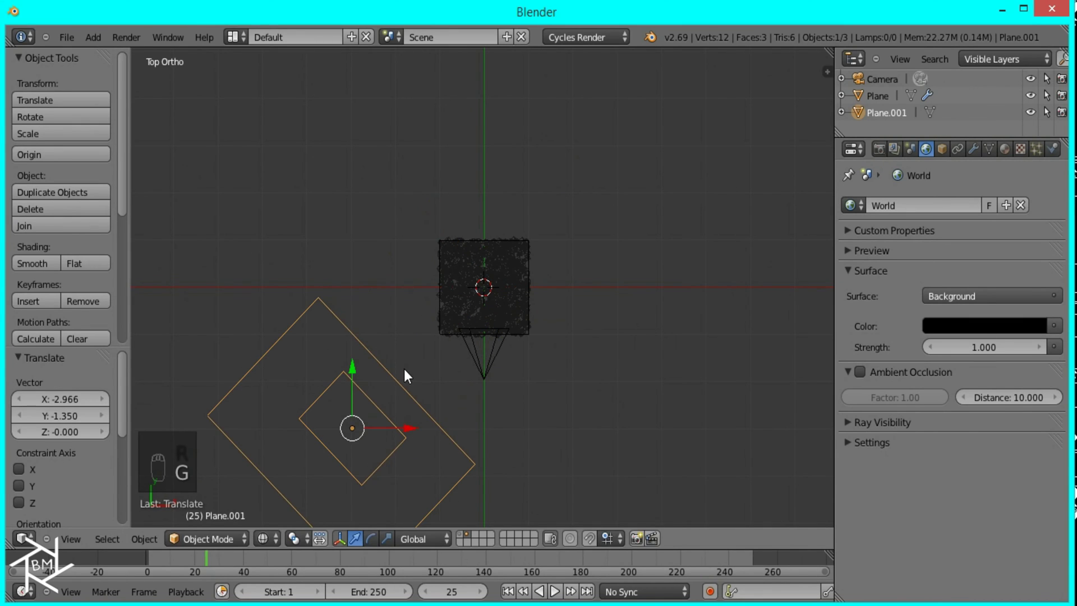
# Step: Create a new Emission material for Plane.001 with strength 2.5
pyautogui.click(1006, 148)
pyautogui.moveTo(563, 353); pyautogui.dragTo(539, 274, button='middle')
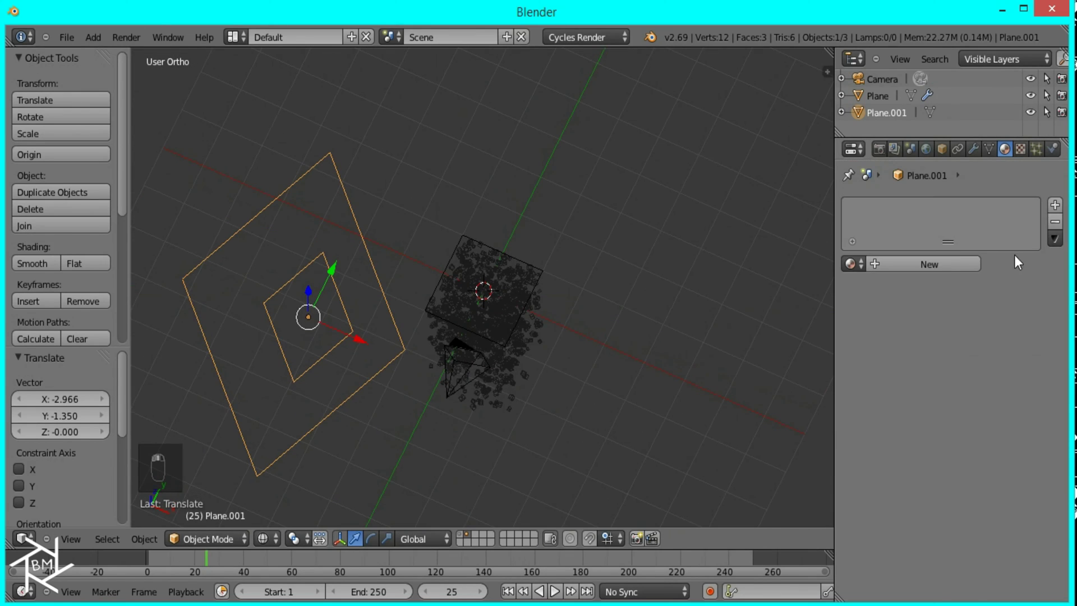
pyautogui.click(942, 265)
pyautogui.click(952, 355)
pyautogui.click(883, 308)
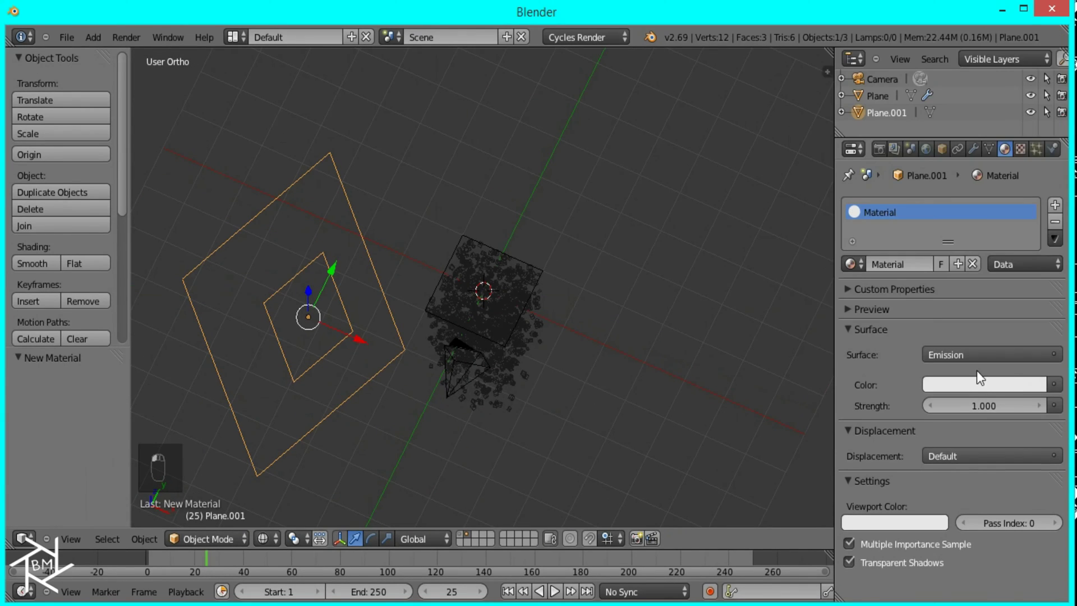
pyautogui.click(979, 384)
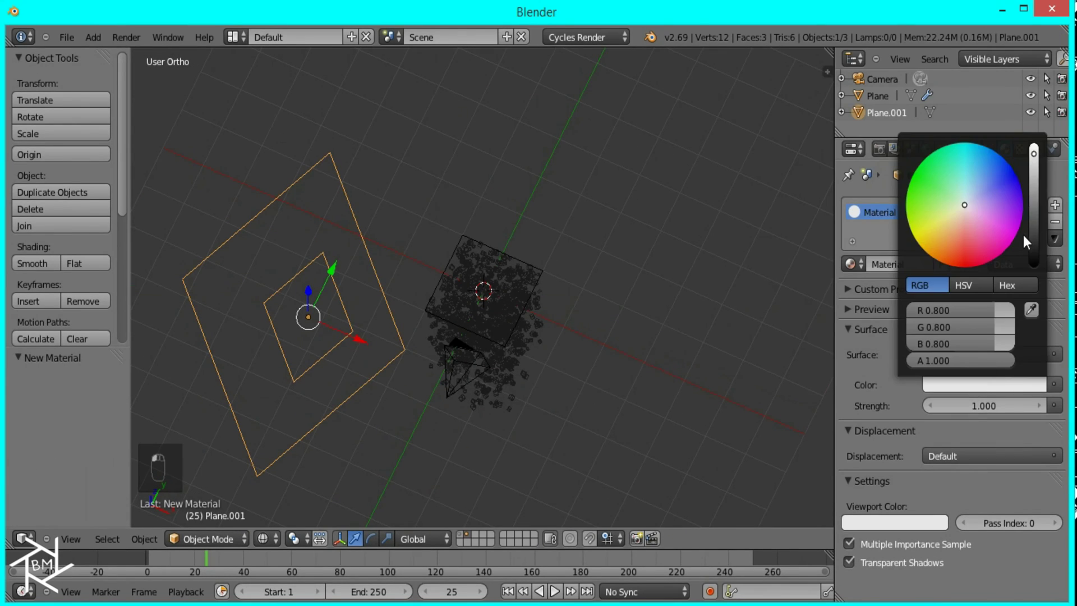
pyautogui.click(977, 405)
pyautogui.write('2.5')
pyautogui.press('Return')
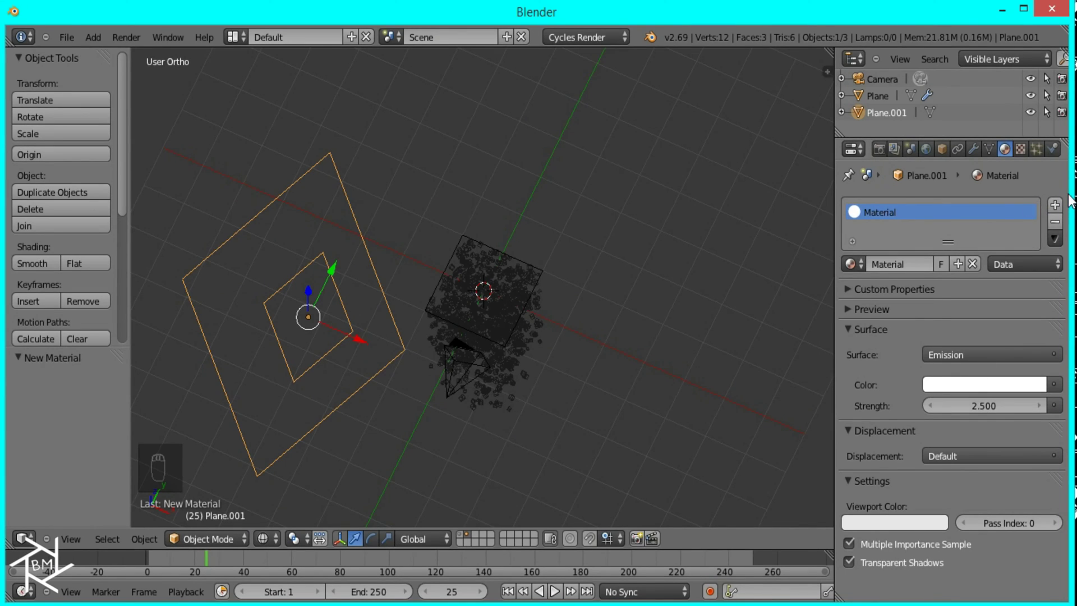
# Step: Add a second slot with Material.001 as a brighter Emission shader at strength 5
pyautogui.click(1055, 205)
pyautogui.click(925, 264)
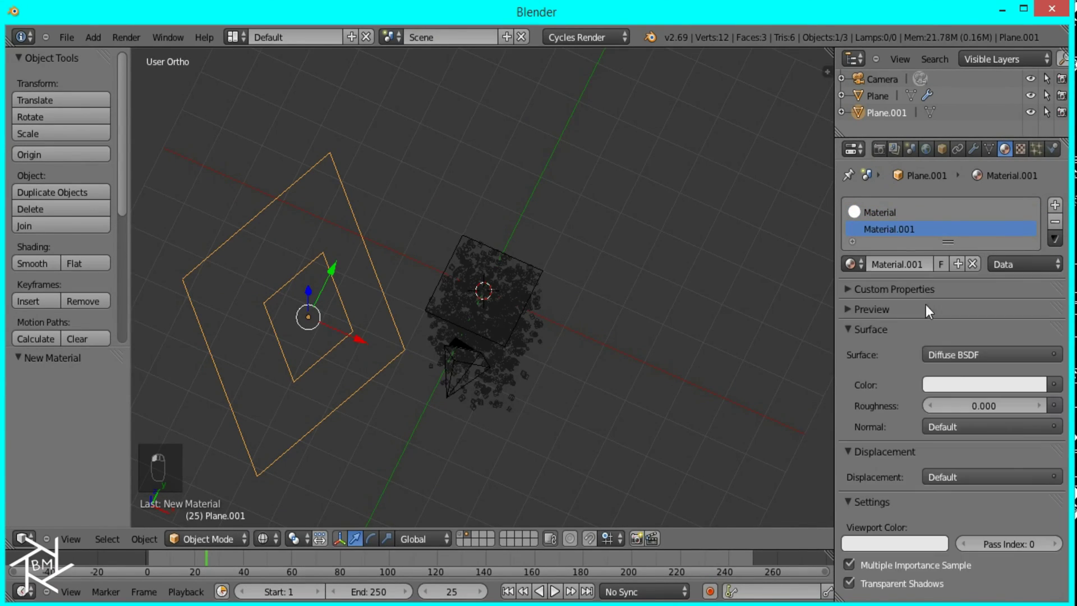
pyautogui.click(951, 360)
pyautogui.click(861, 314)
pyautogui.click(973, 384)
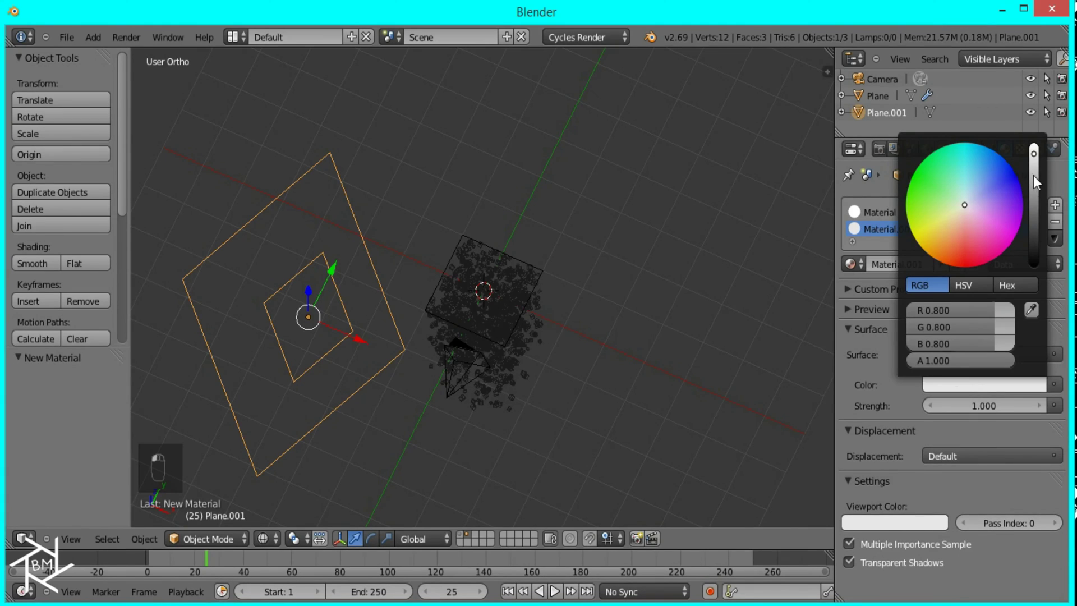
pyautogui.moveTo(1033, 175); pyautogui.dragTo(1033, 147)
pyautogui.click(987, 406)
pyautogui.write('5')
pyautogui.press('Return')
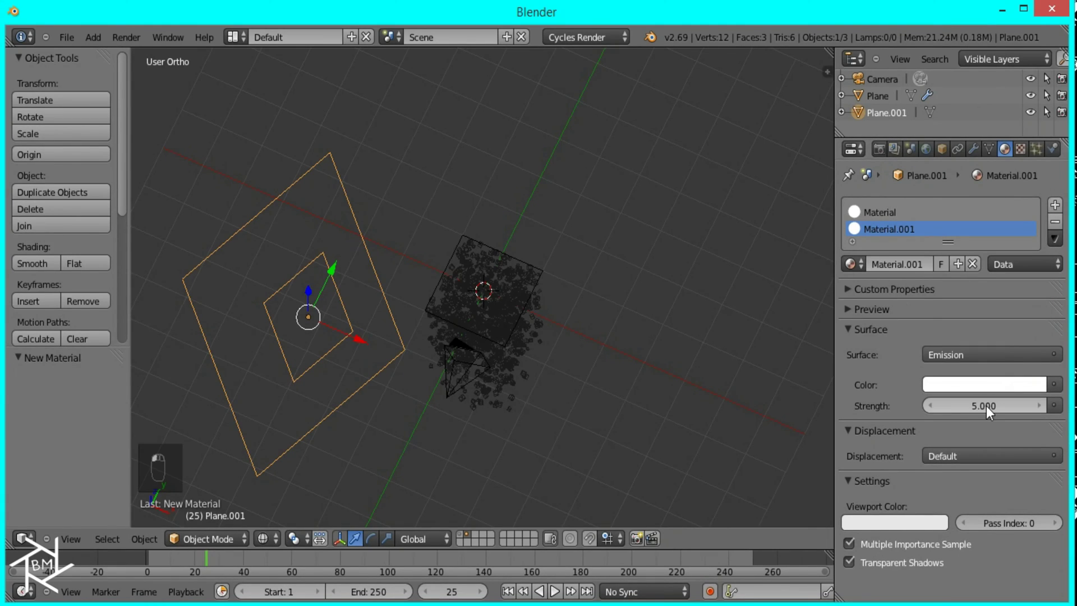
# Step: In Edit Mode, assign Material to the outer face and Material.001 to the inner face
pyautogui.press('Tab')
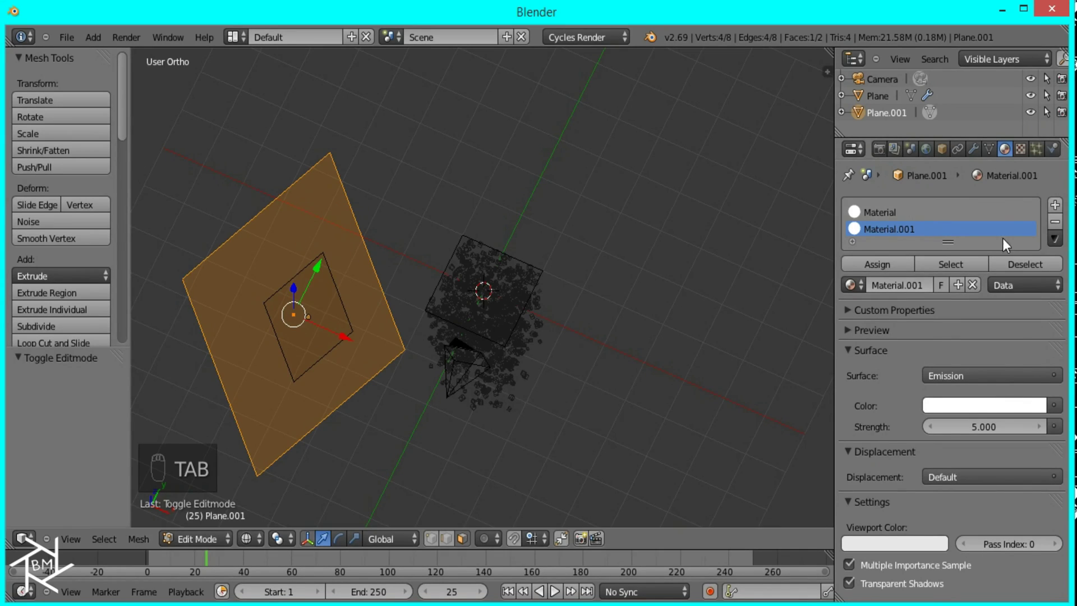
pyautogui.click(913, 214)
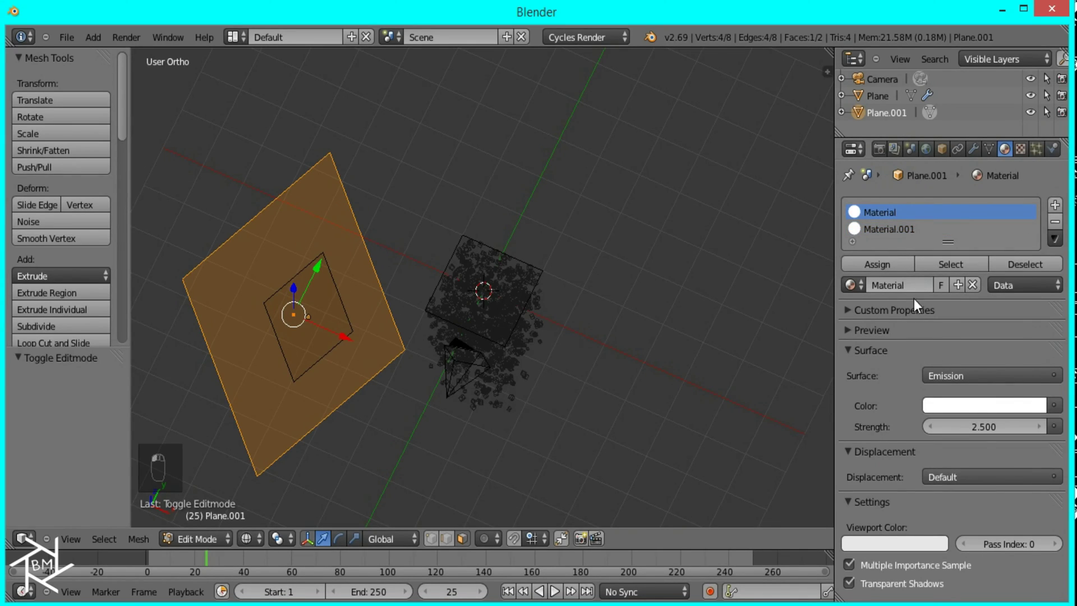
pyautogui.click(883, 264)
pyautogui.rightClick(309, 315)
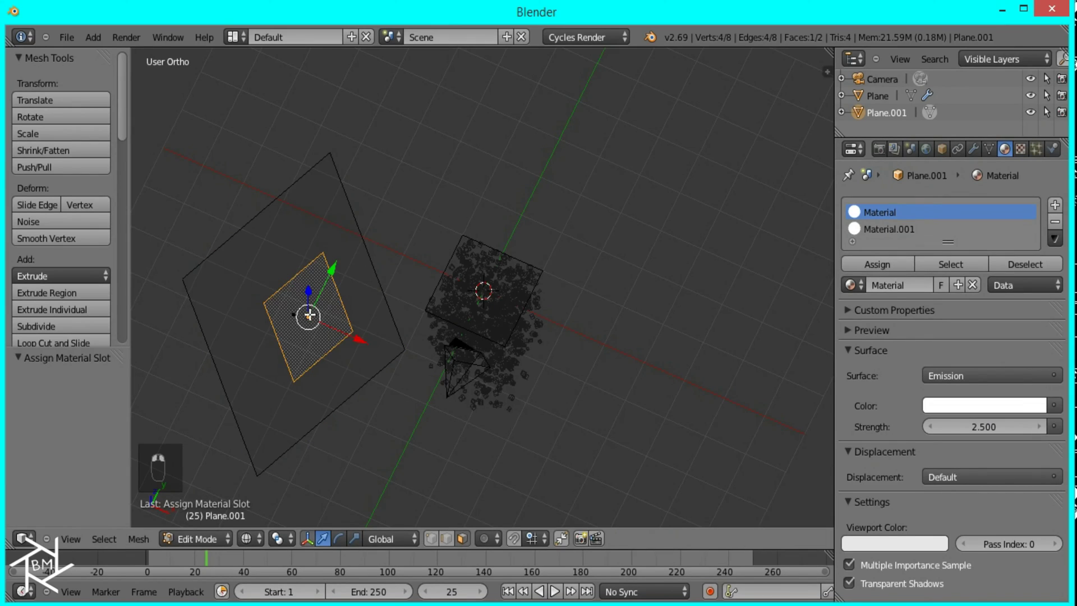
pyautogui.click(928, 232)
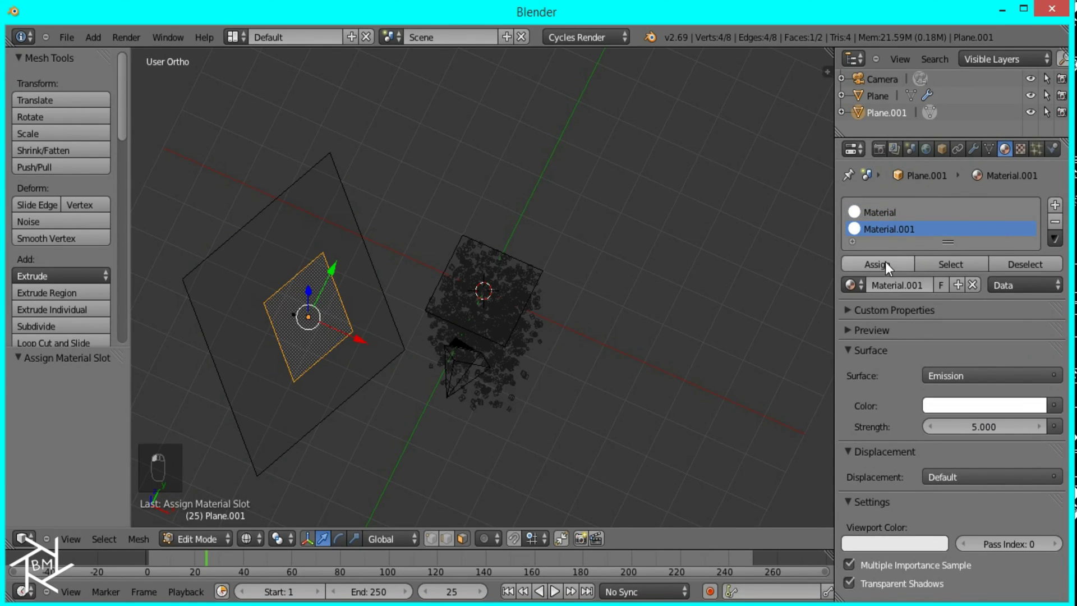
pyautogui.click(885, 262)
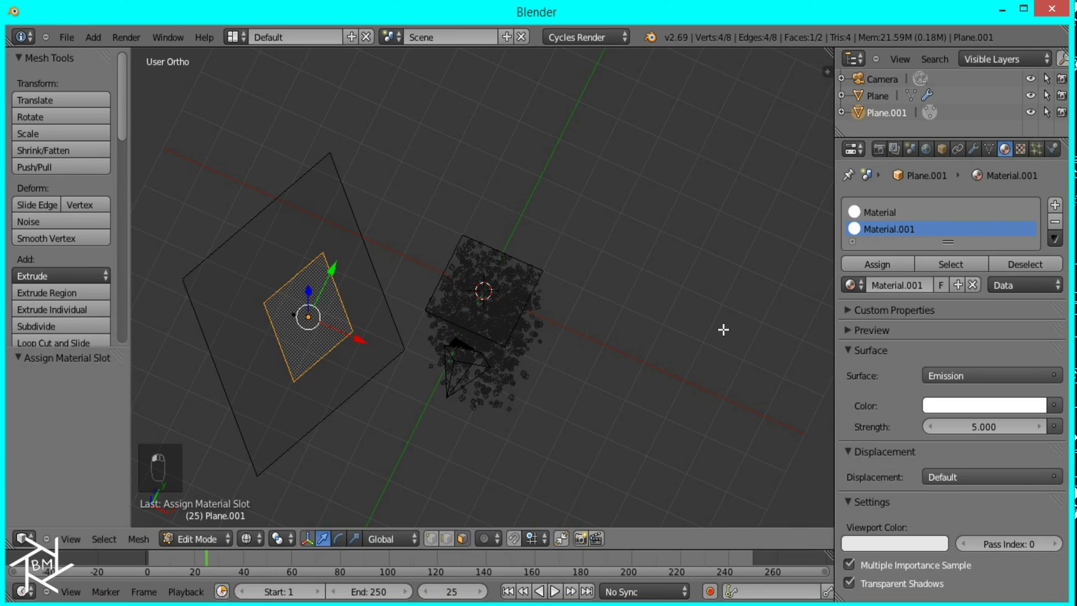
# Step: Return to Object Mode and look through the scene camera
pyautogui.press('Tab')
pyautogui.press('KP_0')
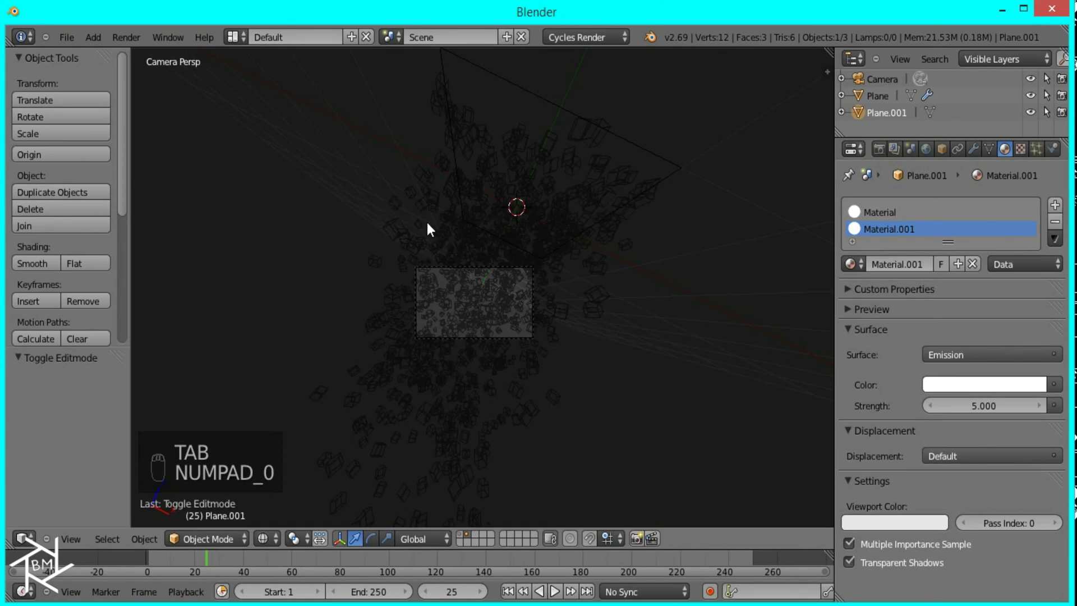
pyautogui.scroll(-3, 540, 301)
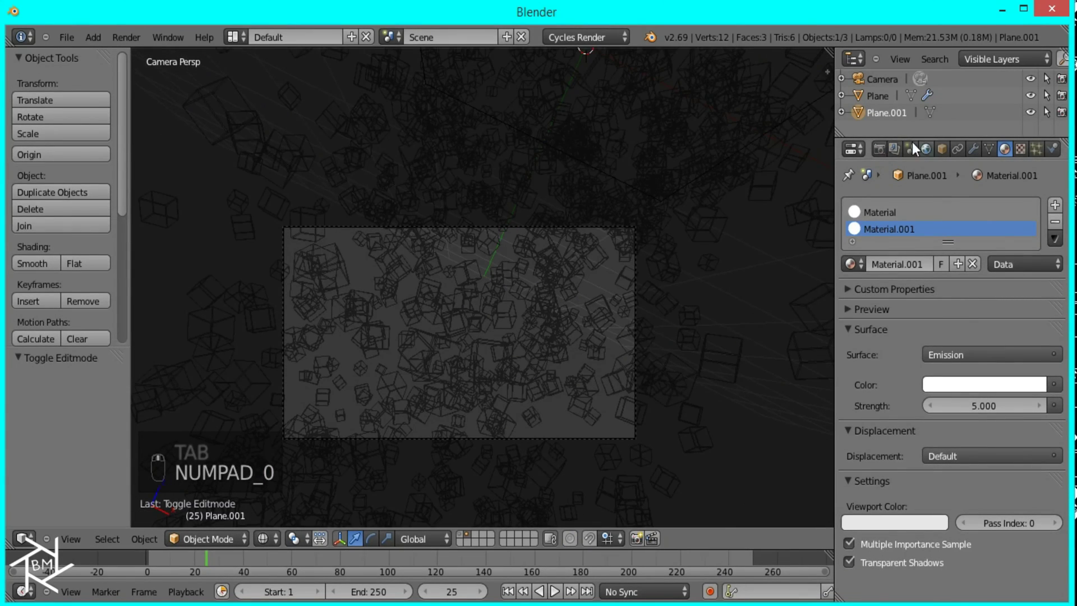
# Step: Render the current frame from the Render properties to see the red-edged cubes
pyautogui.click(879, 148)
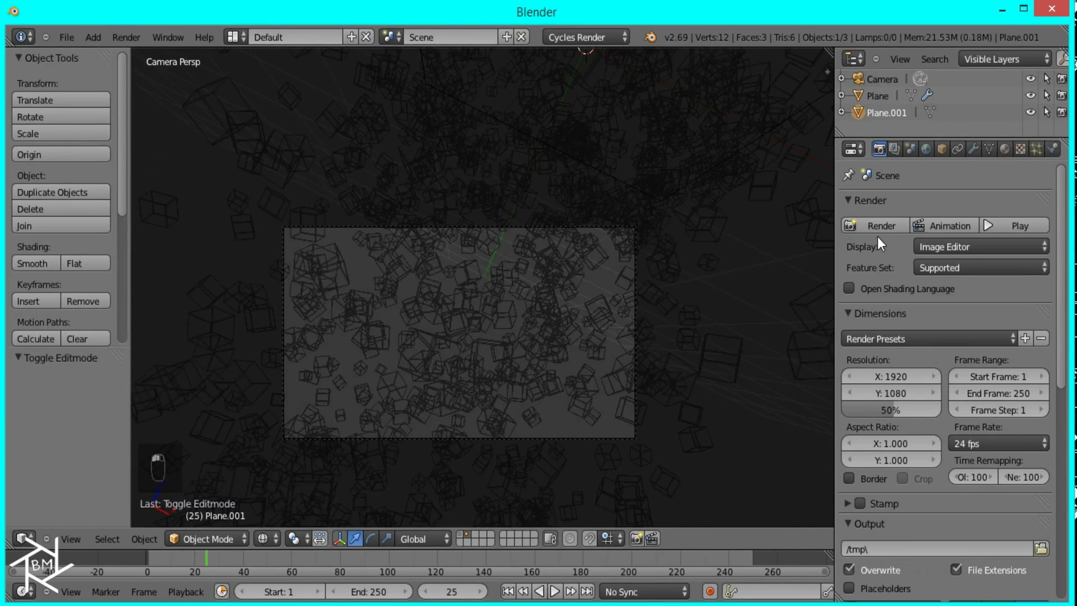
pyautogui.click(873, 224)
pyautogui.scroll(-2, 605, 339)
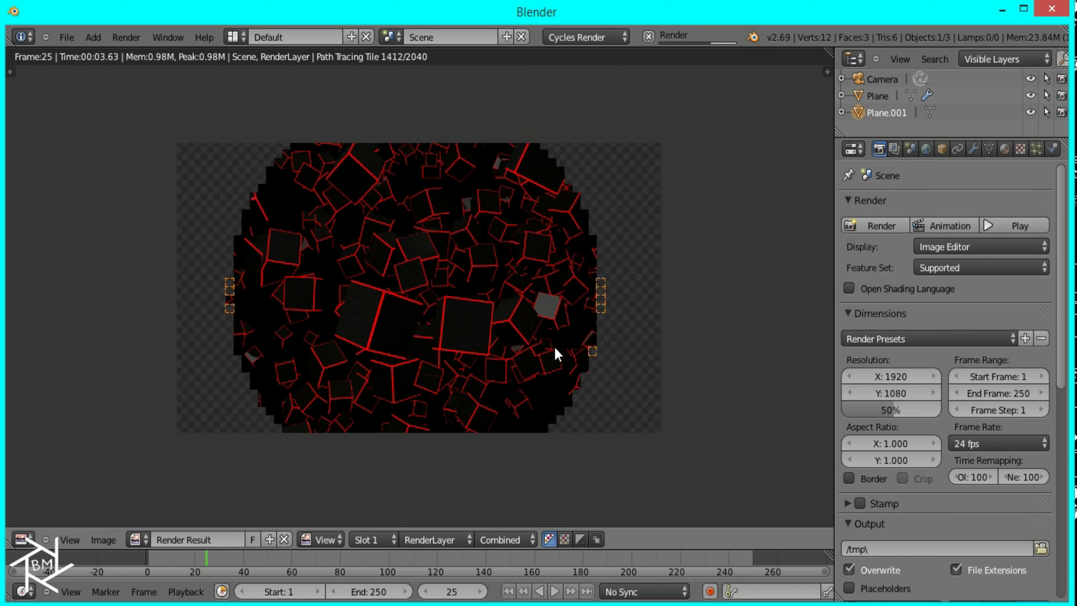
pyautogui.scroll(1, 554, 348)
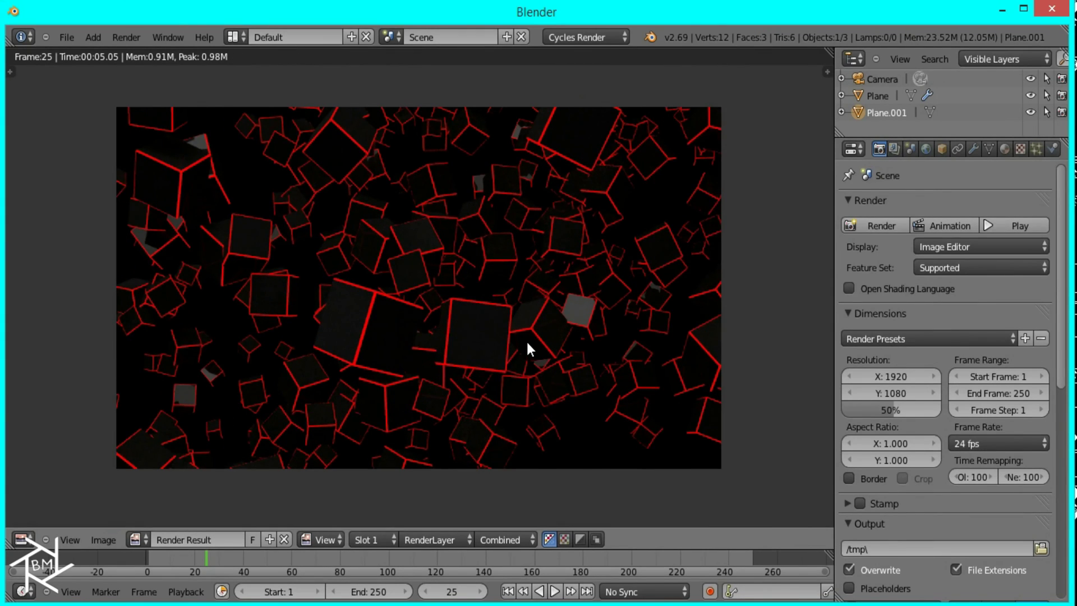
pyautogui.scroll(-3, 552, 345)
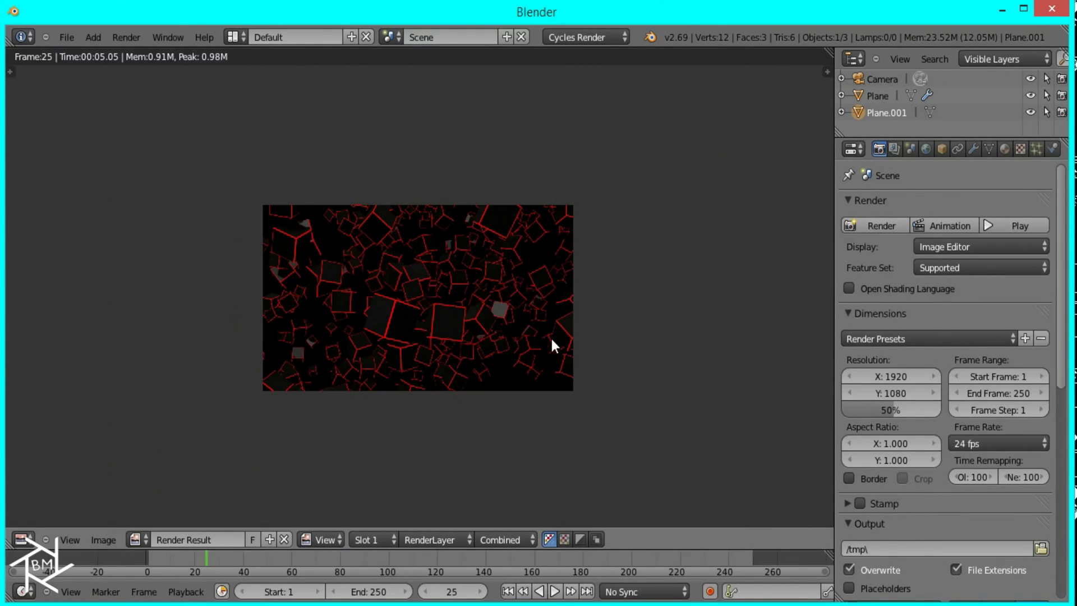
# Step: In the Compositing workspace, enable Use Nodes and Backdrop and maximize the node editor
pyautogui.hotkey('ctrl', 'Left')
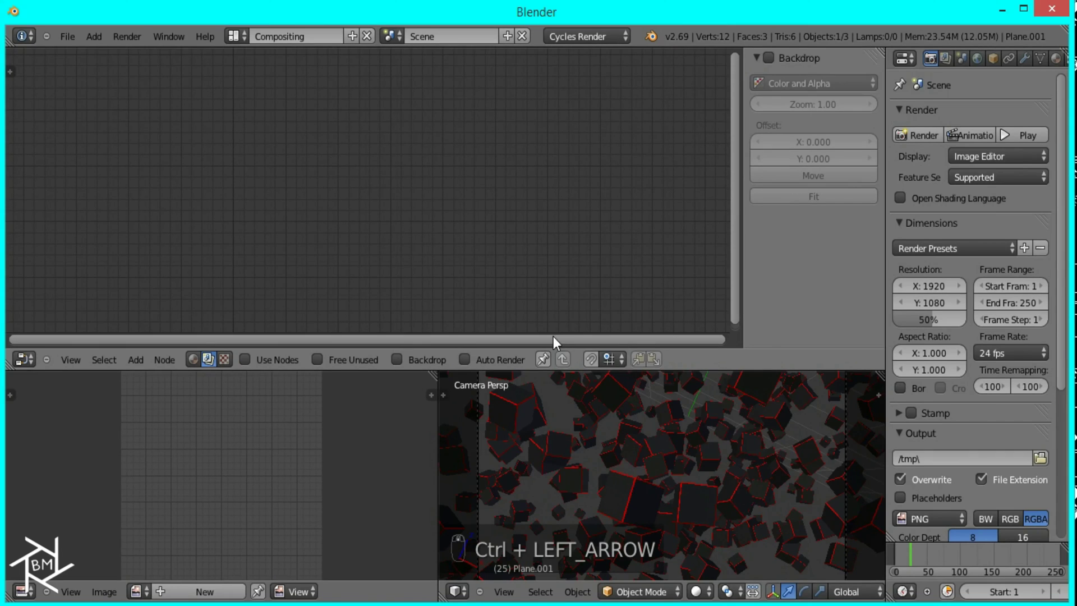
pyautogui.click(245, 359)
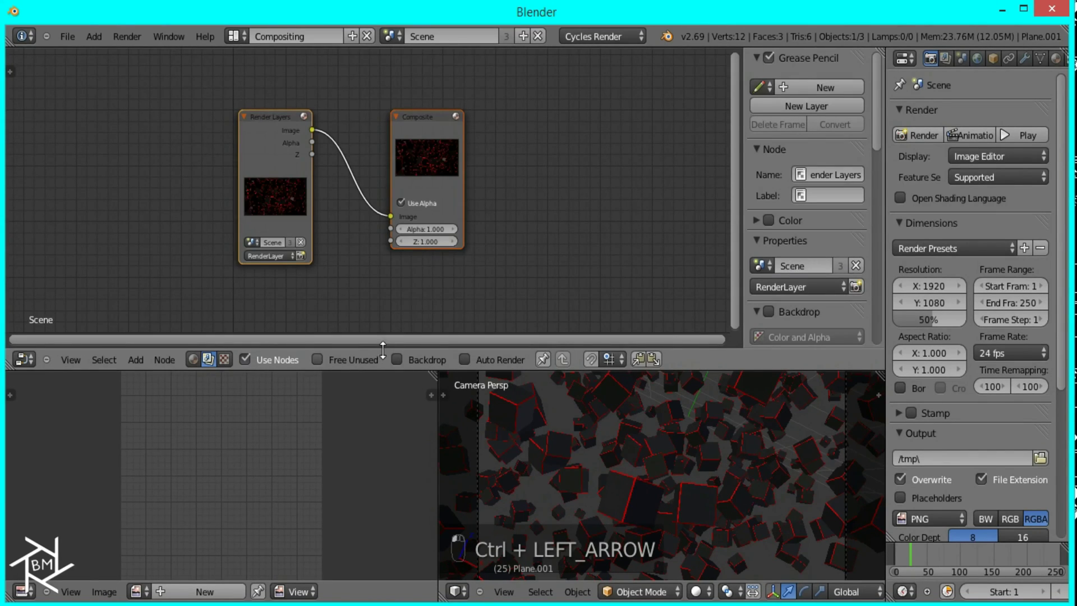
pyautogui.click(390, 359)
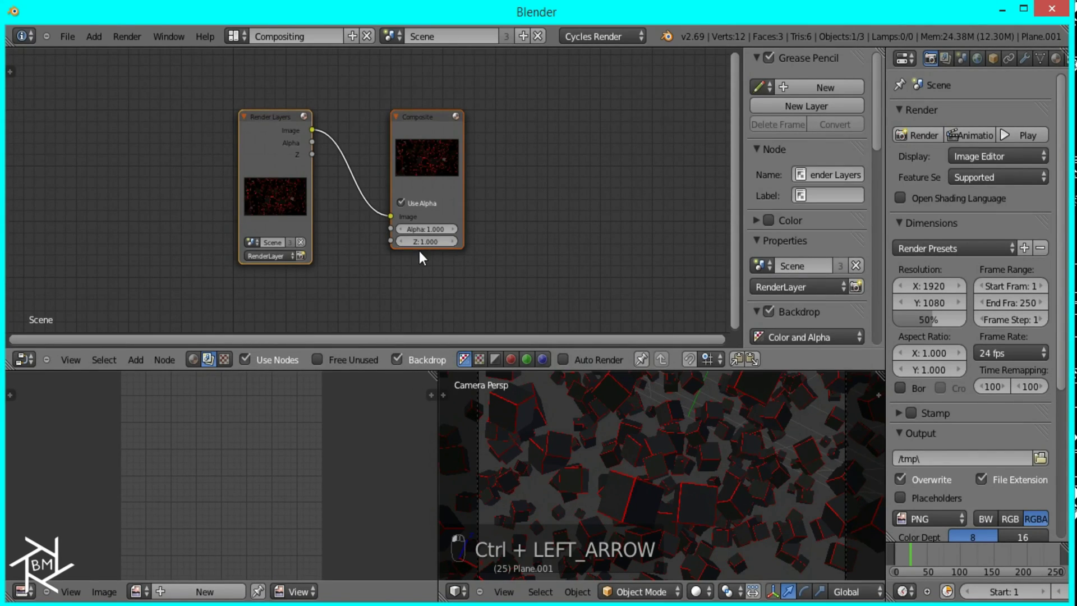
pyautogui.hotkey('ctrl', 'Up')
# Step: Arrange Render Layers and Composite nodes and add a Viewer fed by the render image
pyautogui.click(367, 267)
pyautogui.press('g')
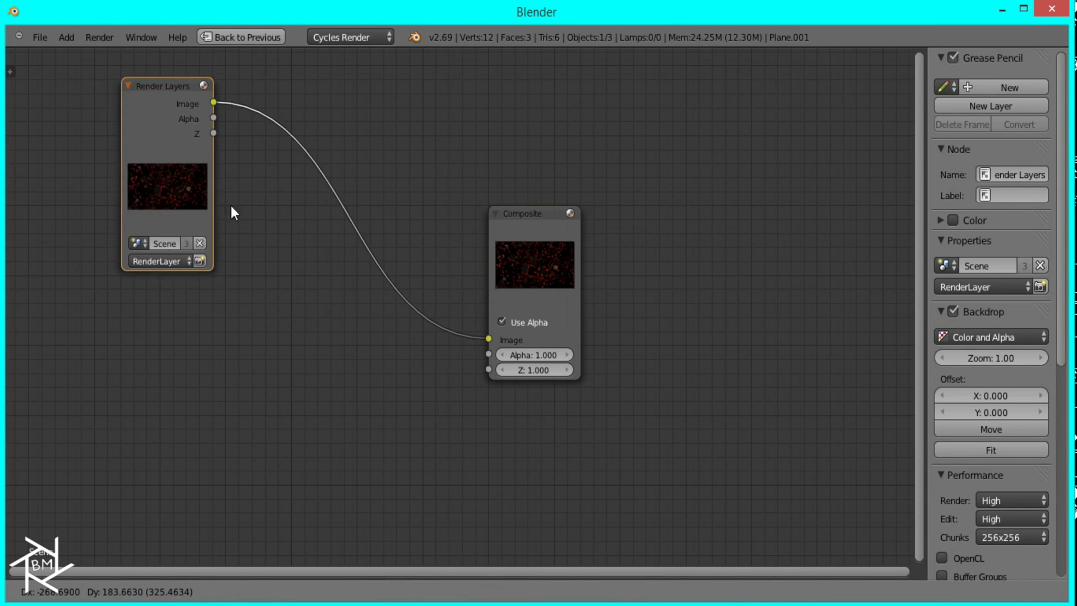
pyautogui.click(207, 218)
pyautogui.click(536, 282)
pyautogui.moveTo(536, 283); pyautogui.dragTo(815, 127)
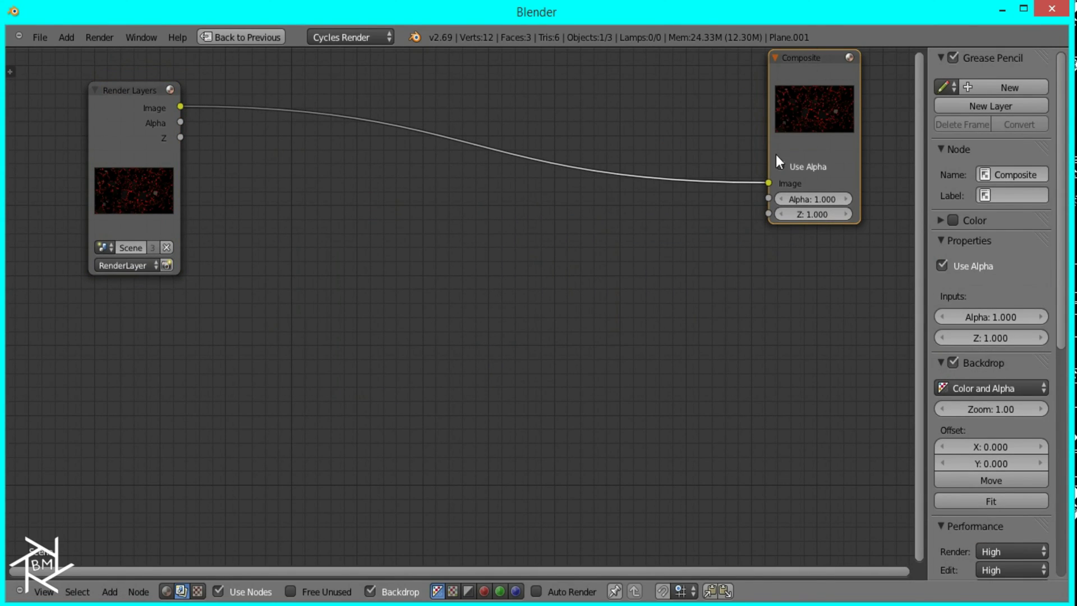
pyautogui.keyDown('ctrl'); pyautogui.keyDown('shift'); pyautogui.click(143, 128); pyautogui.keyUp('shift'); pyautogui.keyUp('ctrl')
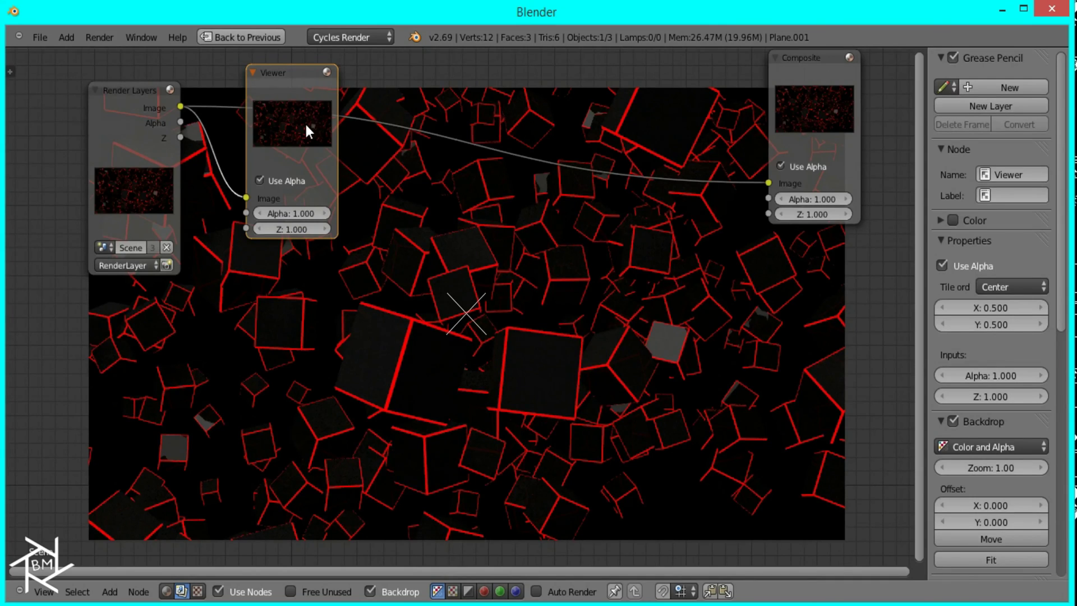
pyautogui.moveTo(304, 122); pyautogui.dragTo(843, 362)
pyautogui.moveTo(84, 170); pyautogui.dragTo(22, 133)
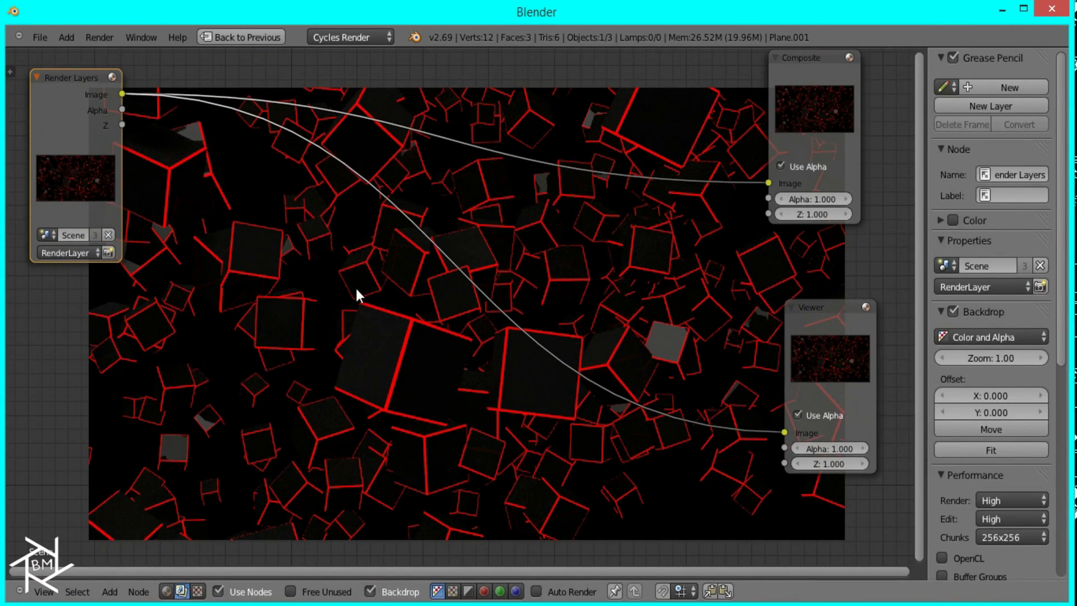
# Step: Insert a relative Fast Gaussian Blur node with X aspect correction and 1% X/Y size
pyautogui.hotkey('shift', 'a')
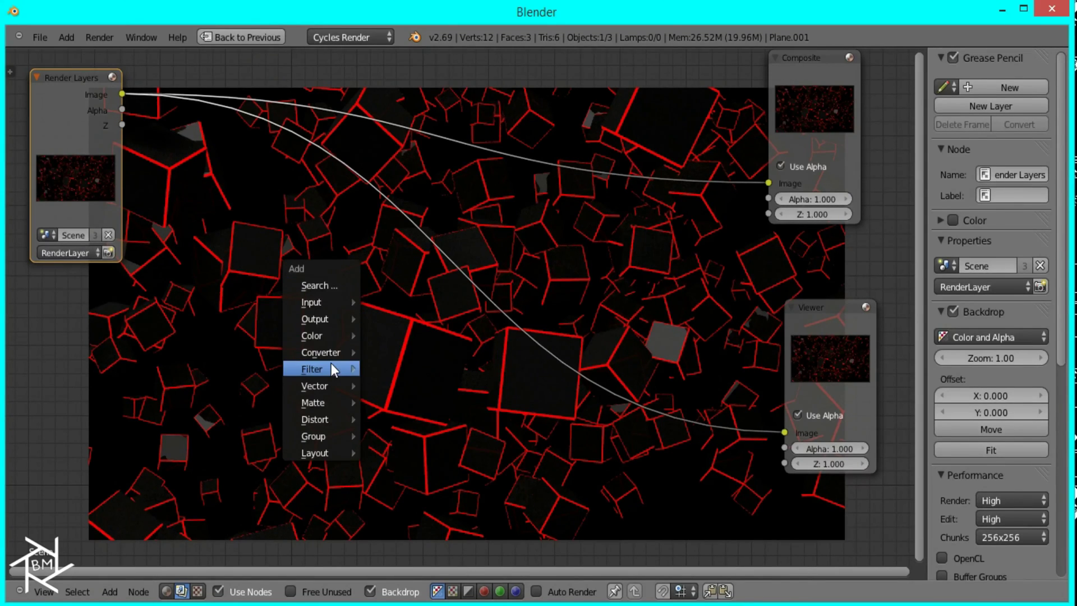
pyautogui.moveTo(331, 367)
pyautogui.click(379, 370)
pyautogui.click(277, 133)
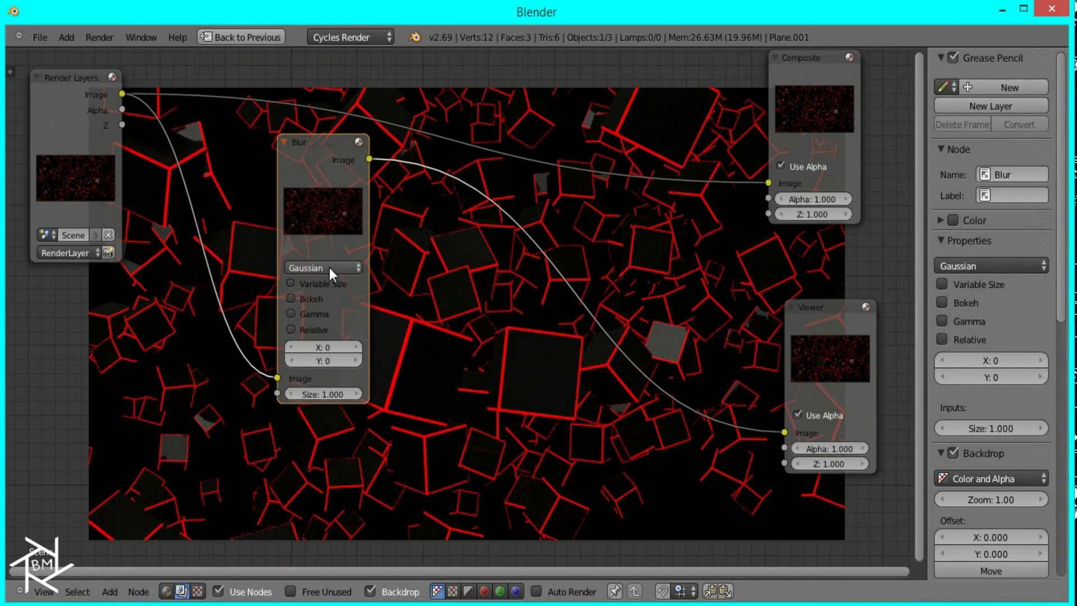
pyautogui.click(322, 267)
pyautogui.click(315, 178)
pyautogui.click(302, 285)
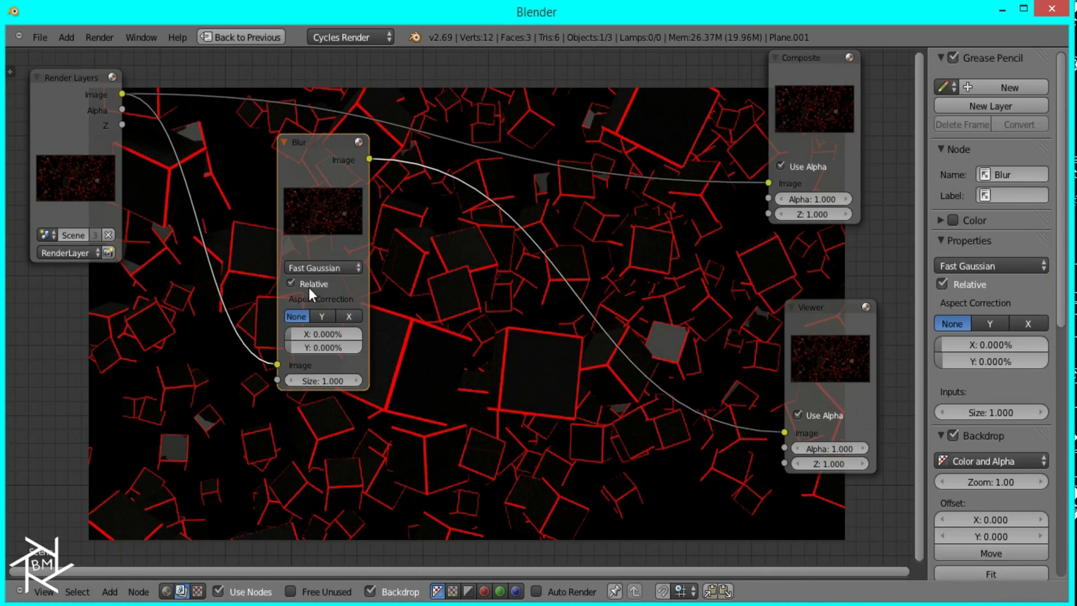
pyautogui.click(351, 315)
pyautogui.click(334, 329)
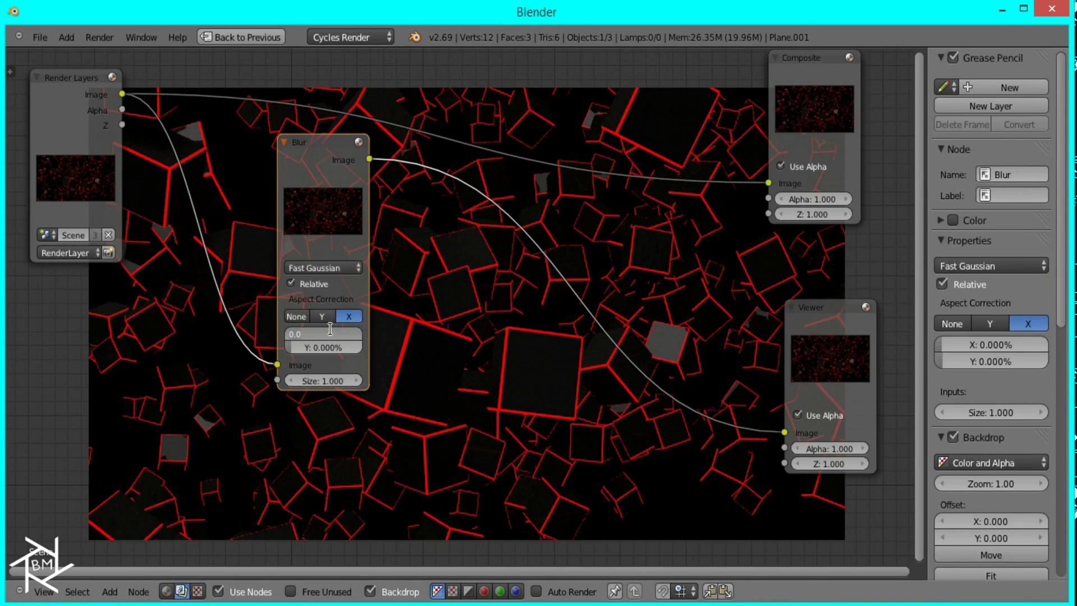
pyautogui.write('1')
pyautogui.press('Tab')
pyautogui.write('1')
pyautogui.press('Return')
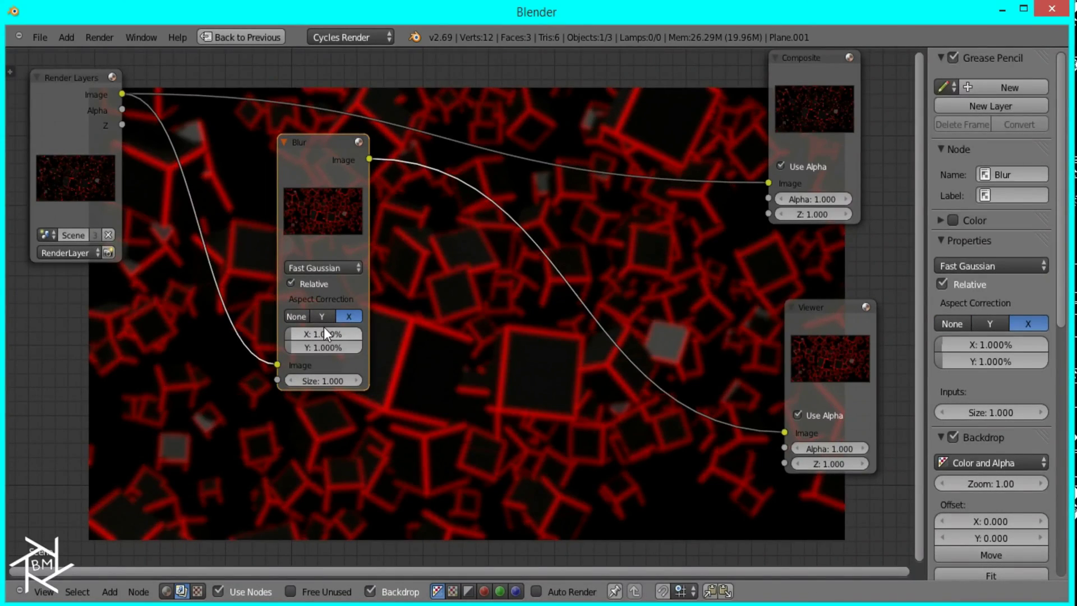
# Step: Duplicate the Blur below, feed it the Render Layers image, and set 0.5% size
pyautogui.press('g')
pyautogui.rightClick(349, 258)
pyautogui.hotkey('shift', 'd')
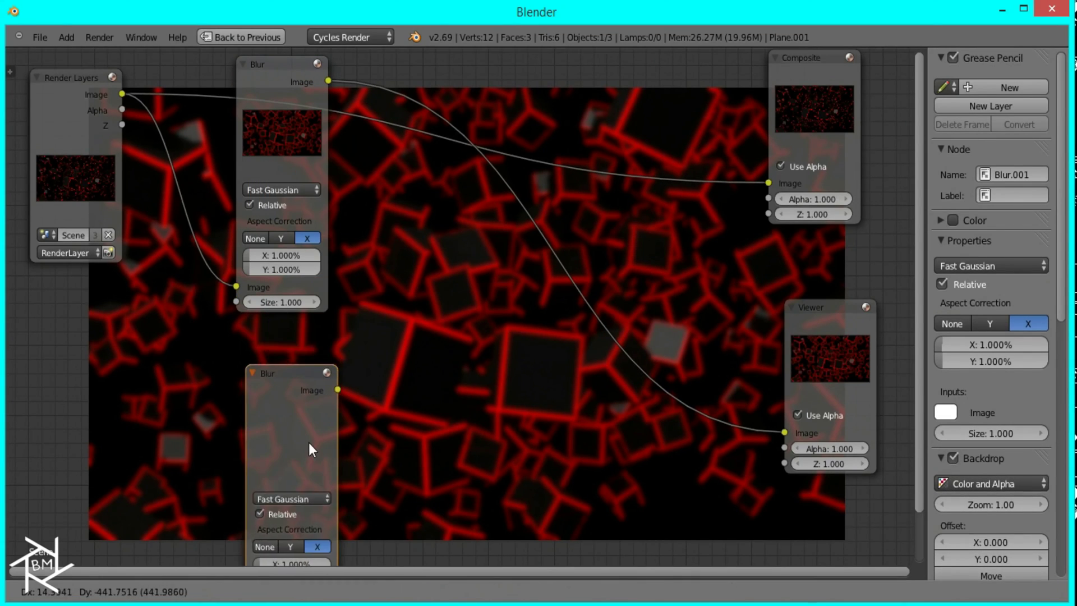
pyautogui.click(298, 400)
pyautogui.rightClick(119, 91)
pyautogui.moveTo(121, 95); pyautogui.dragTo(235, 554)
pyautogui.click(283, 518)
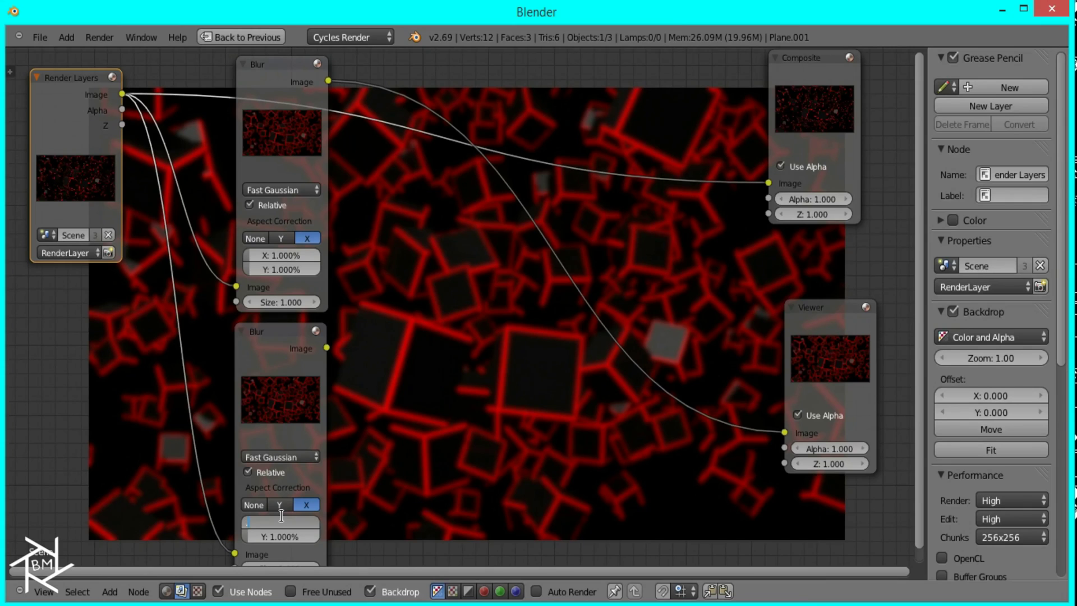
pyautogui.write('0.5')
pyautogui.press('Return')
pyautogui.hotkey('shift', 'a')
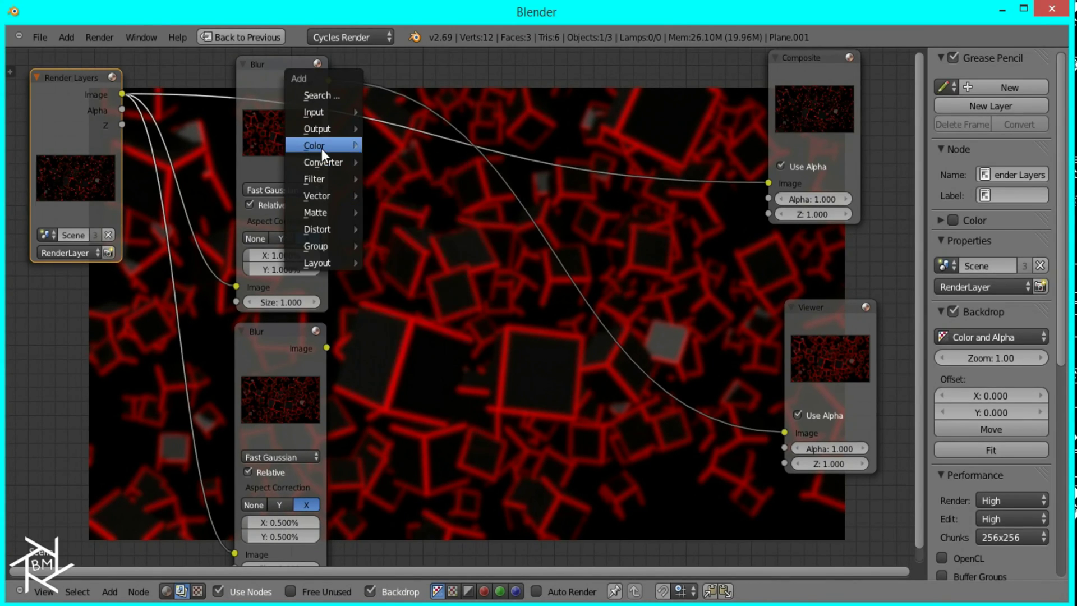
# Step: Combine both blurs with a Mix node set to Add
pyautogui.moveTo(321, 147)
pyautogui.click(400, 143)
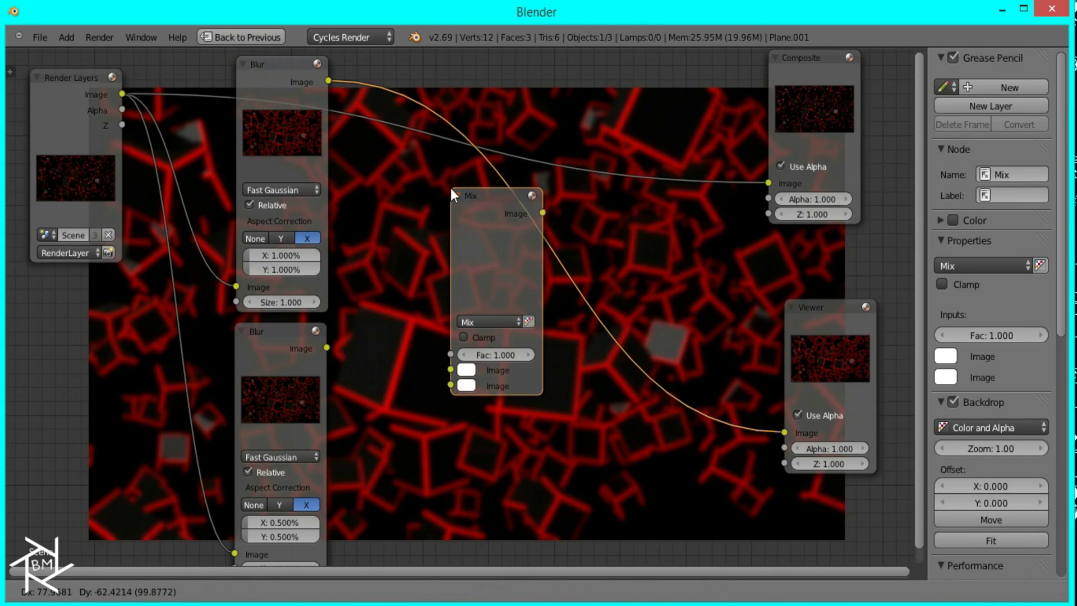
pyautogui.click(450, 187)
pyautogui.moveTo(327, 347); pyautogui.dragTo(450, 384)
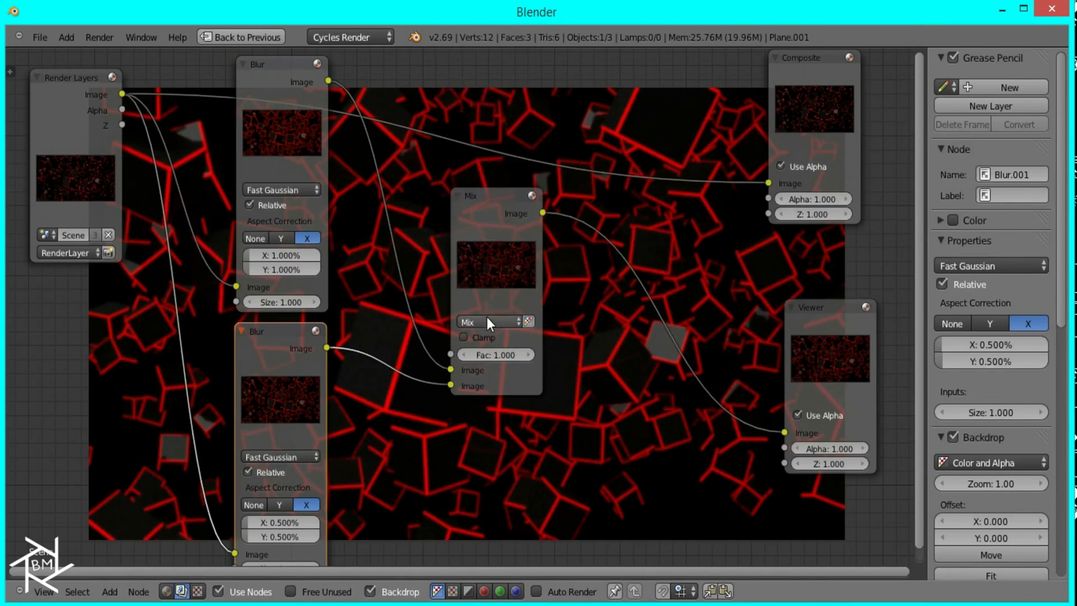
pyautogui.click(487, 320)
pyautogui.click(477, 291)
pyautogui.moveTo(493, 258); pyautogui.dragTo(429, 257)
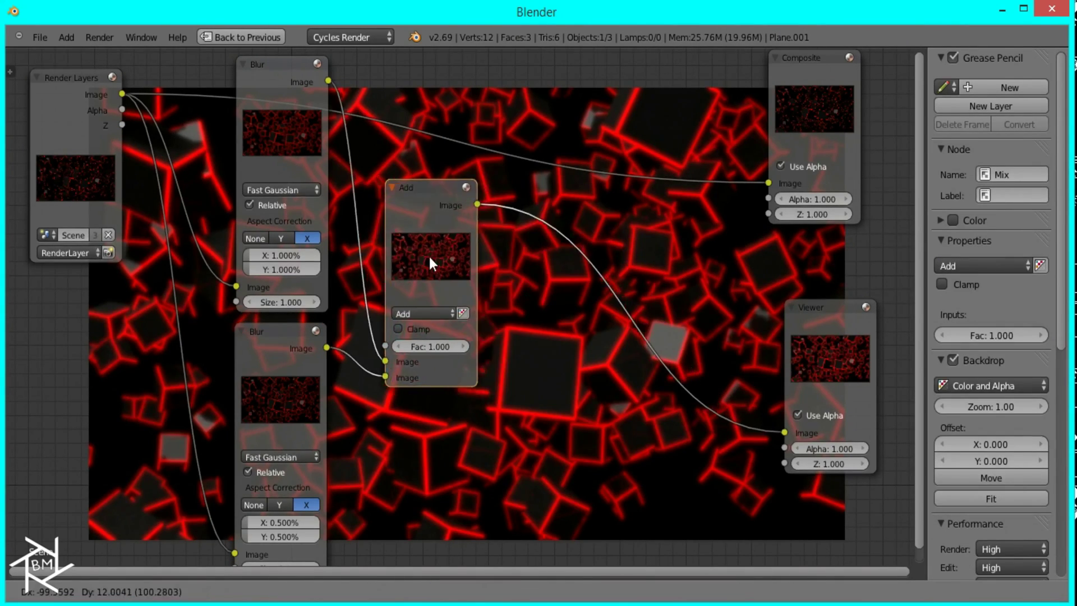
# Step: Duplicate the Add node, feed the original render into it, and rearrange Viewer and Composite nodes
pyautogui.hotkey('shift', 'd')
pyautogui.click(579, 301)
pyautogui.moveTo(527, 399); pyautogui.dragTo(122, 94)
pyautogui.moveTo(501, 177); pyautogui.dragTo(425, 39, button='middle')
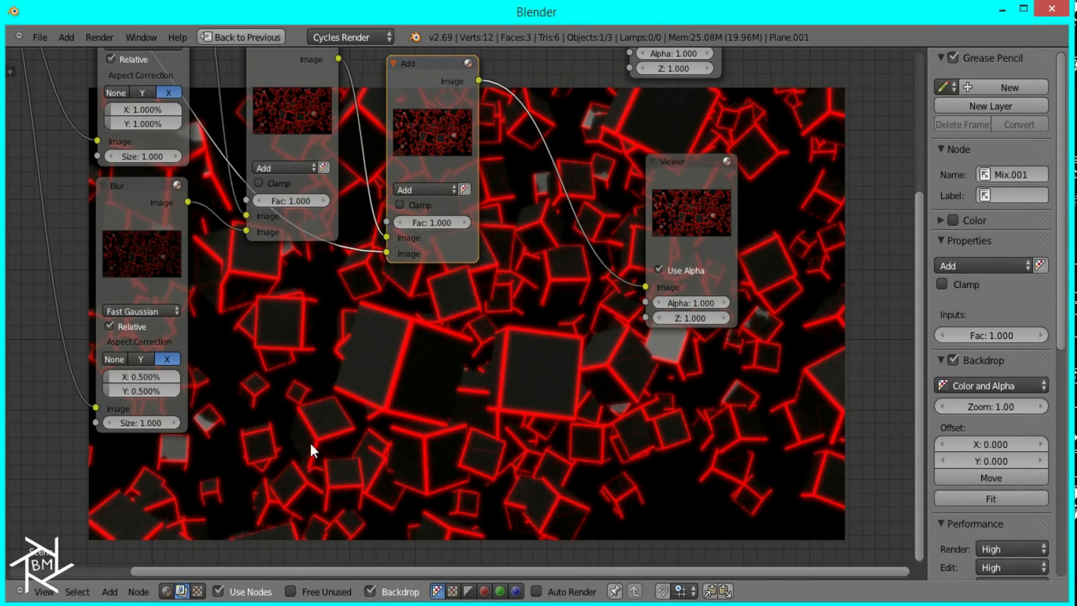
pyautogui.moveTo(490, 237); pyautogui.dragTo(374, 410, button='middle')
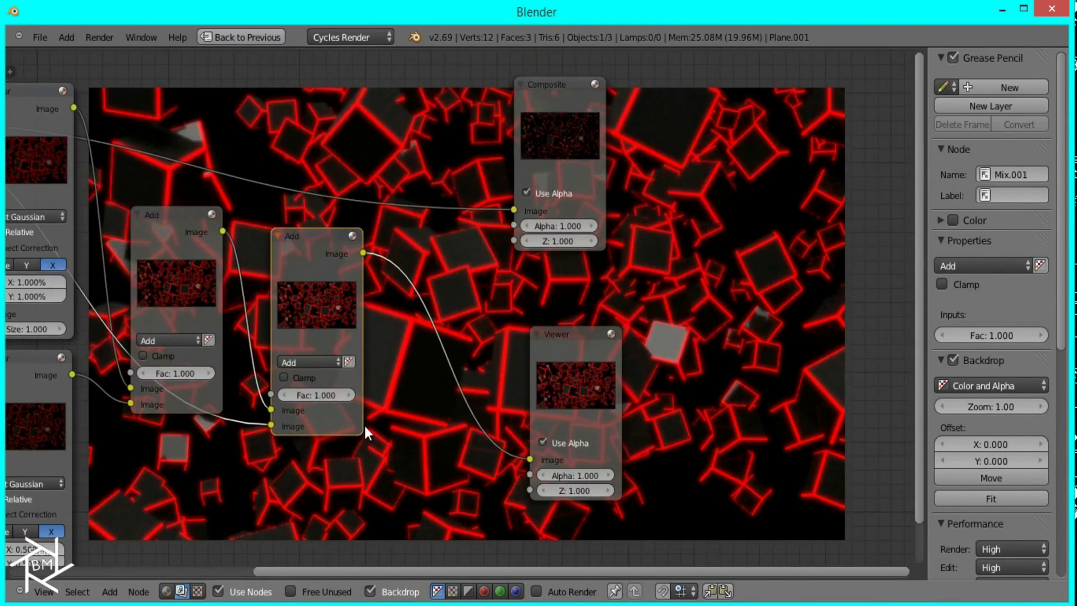
pyautogui.moveTo(583, 347); pyautogui.dragTo(692, 309)
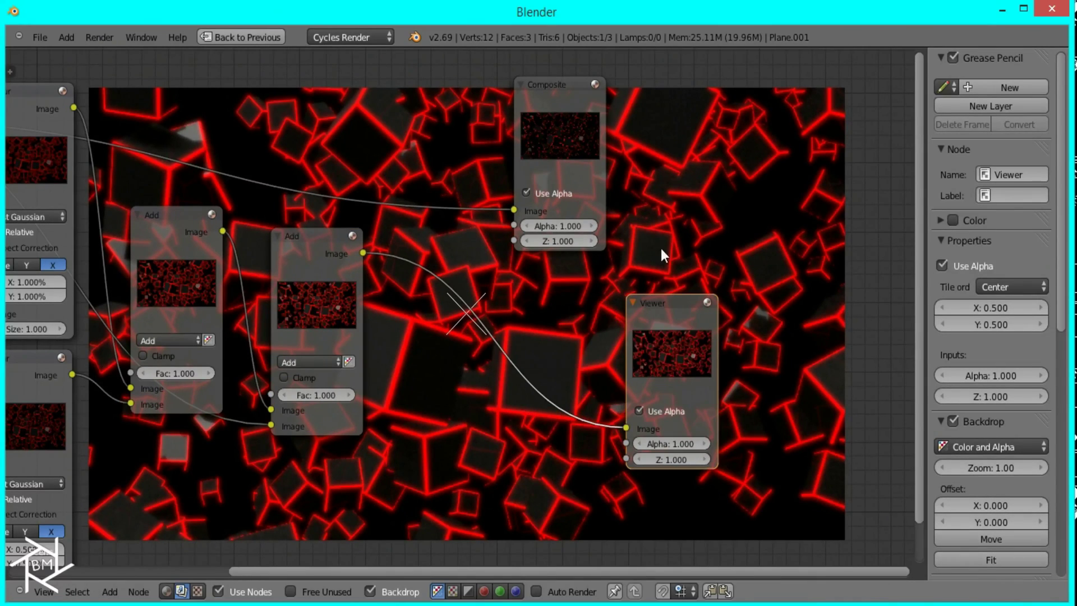
pyautogui.moveTo(571, 133); pyautogui.dragTo(702, 103)
# Step: Insert a Hue Saturation Value node between the Add and Viewer nodes
pyautogui.hotkey('shift', 'a')
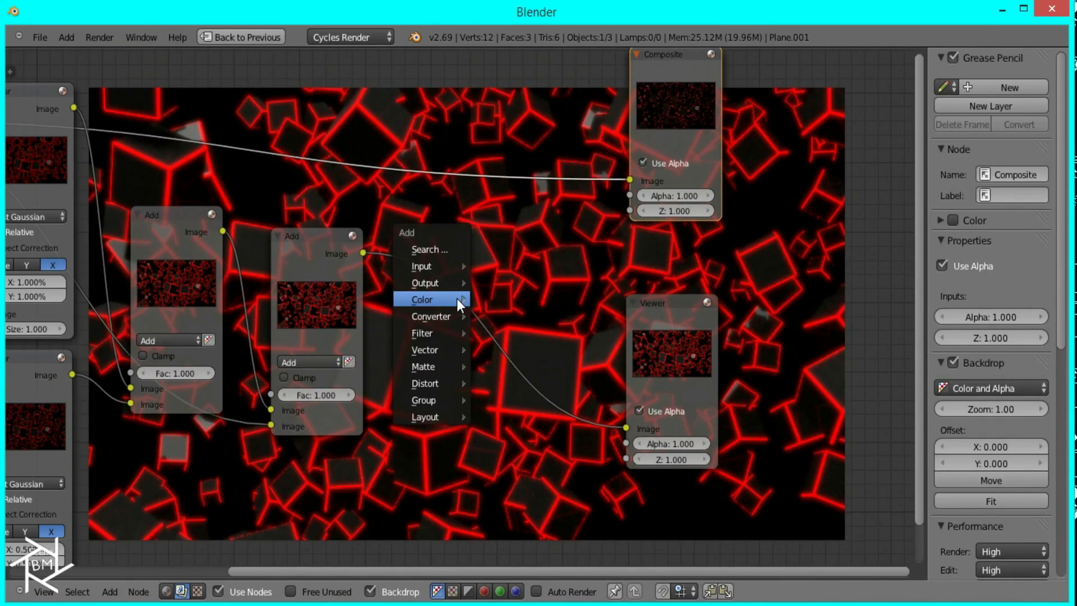
pyautogui.moveTo(456, 298)
pyautogui.click(521, 373)
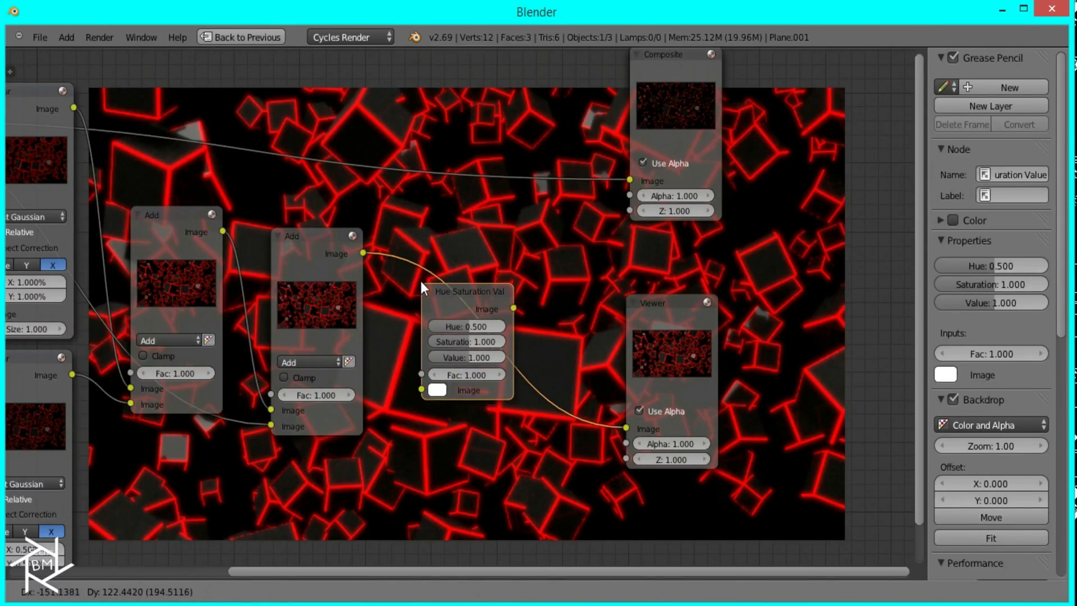
pyautogui.click(421, 281)
pyautogui.scroll(2, 462, 328)
# Step: Set Hue to 0.100 and connect the node to the Composite output
pyautogui.moveTo(463, 331)
pyautogui.mouseDown()
pyautogui.moveTo(561, 332)
pyautogui.moveTo(371, 325)
pyautogui.moveTo(463, 332)
pyautogui.mouseUp()
pyautogui.click(464, 332)
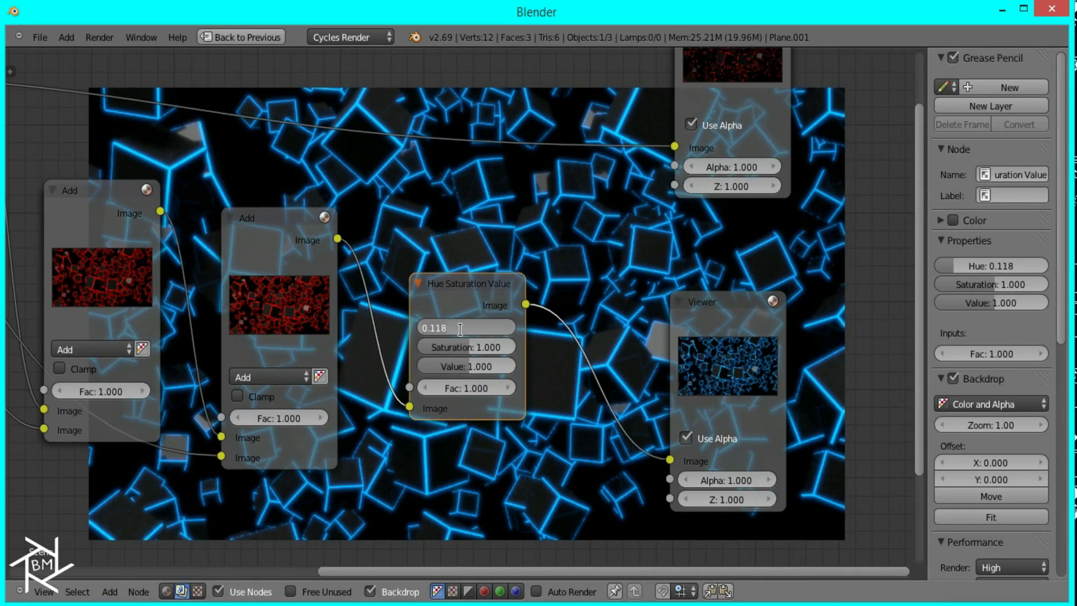
pyautogui.write('0.1')
pyautogui.press('Return')
pyautogui.scroll(-2, 515, 289)
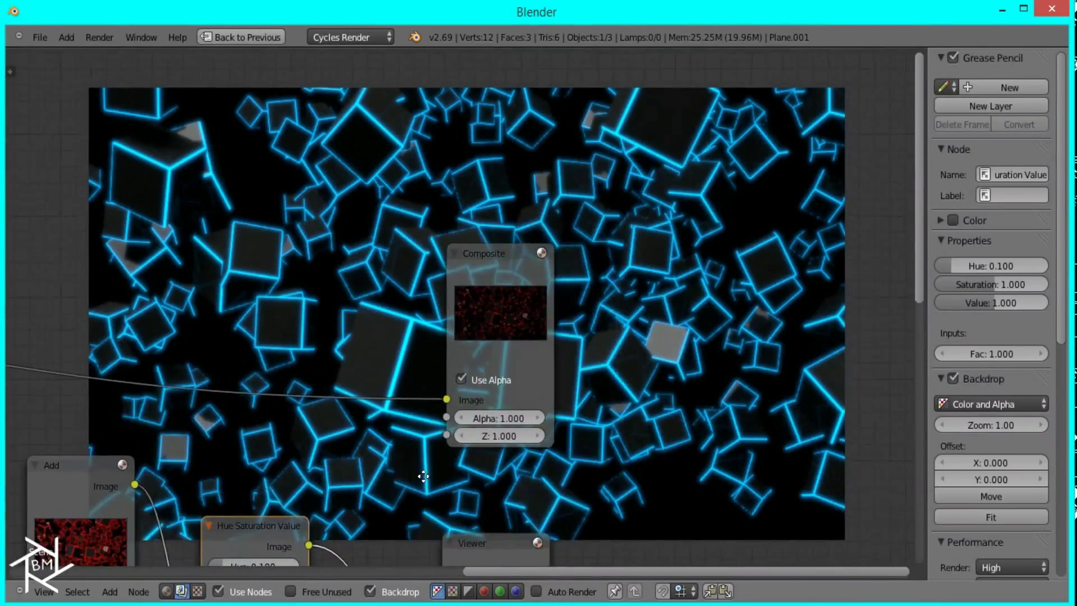
pyautogui.moveTo(505, 337); pyautogui.dragTo(459, 410, button='middle')
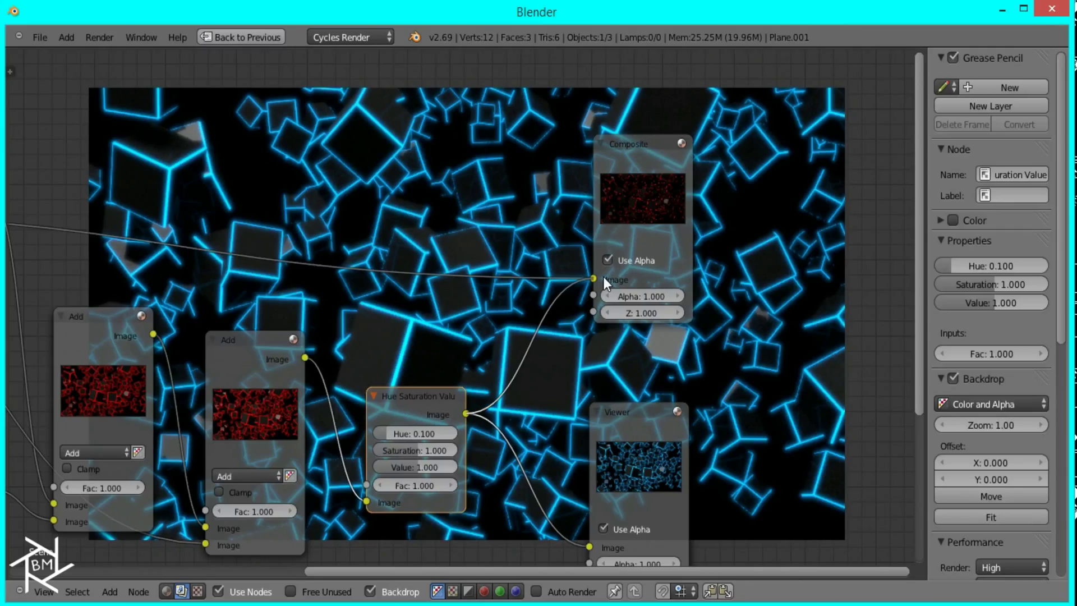
# Step: Back in the Compositing layout, render frame 25 and view the blue-edged result full screen
pyautogui.click(239, 36)
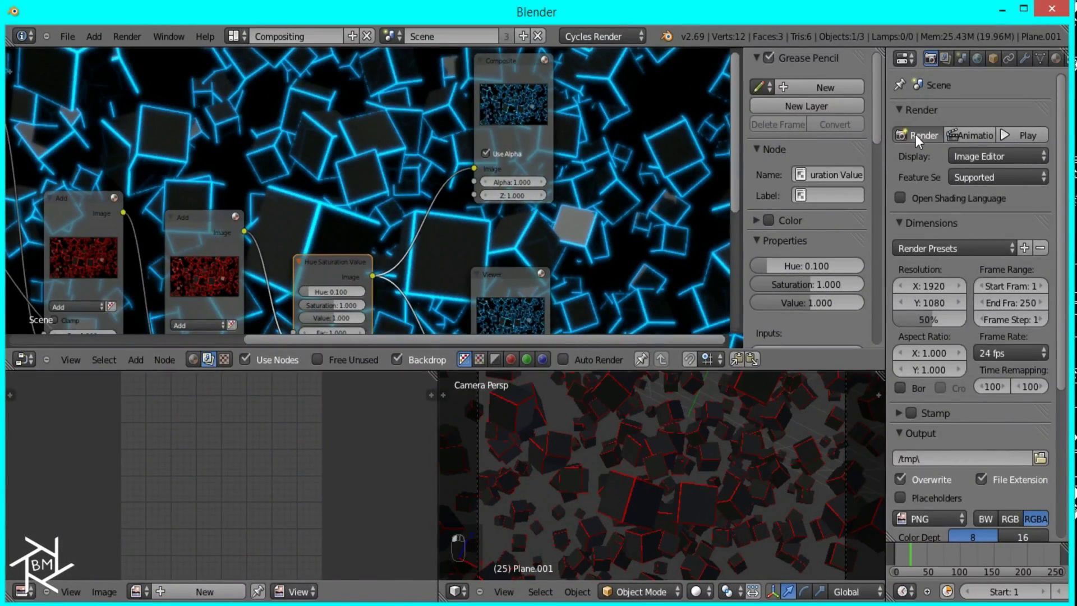
pyautogui.click(915, 134)
pyautogui.hotkey('ctrl', 'Up')
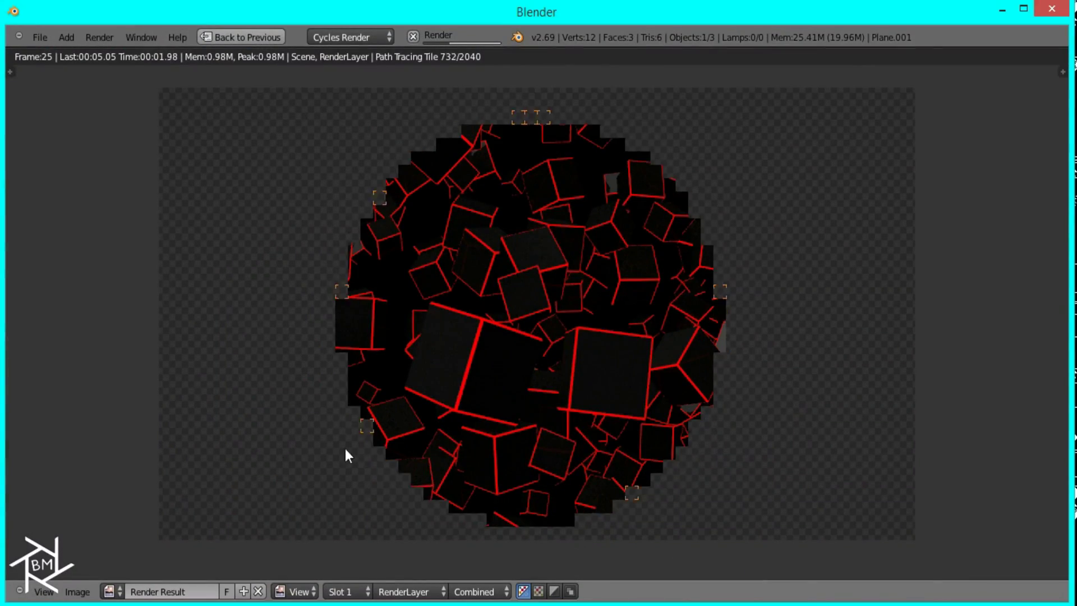
pyautogui.moveTo(482, 339); pyautogui.dragTo(446, 364, button='middle')
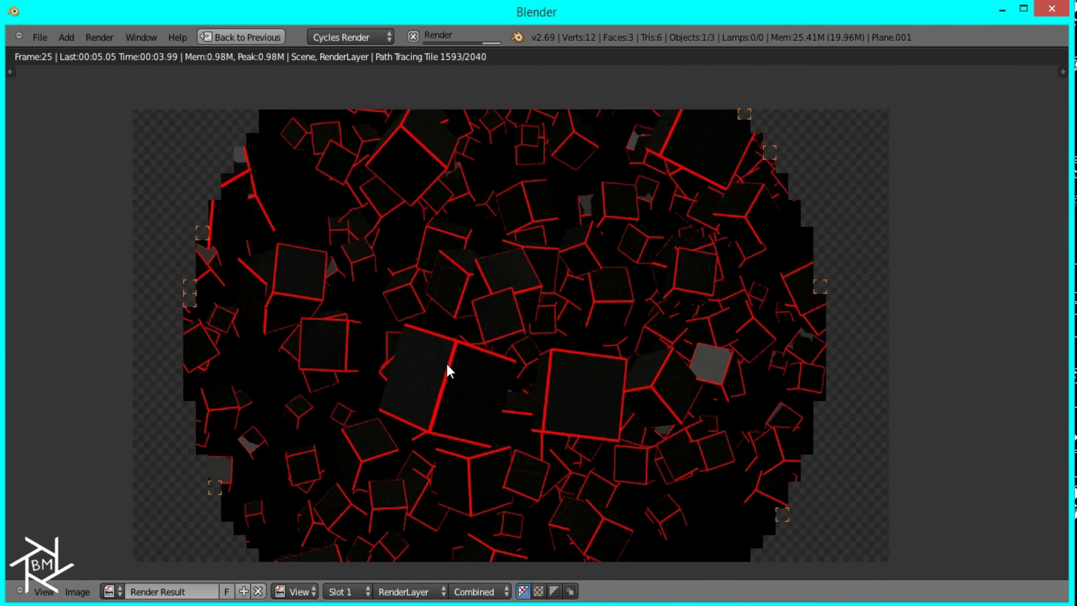
pyautogui.scroll(-1, 446, 363)
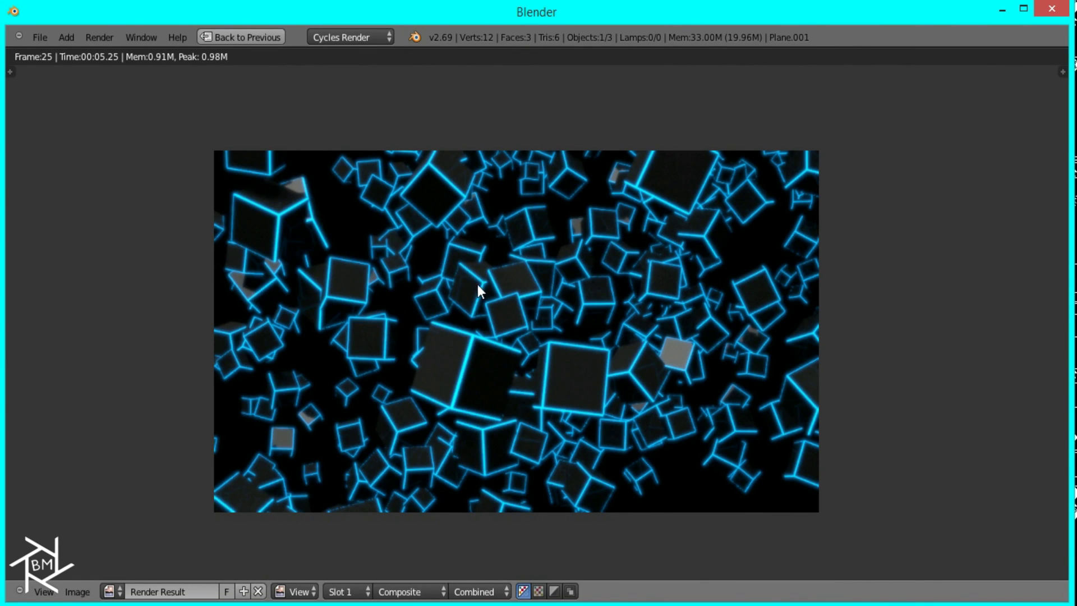